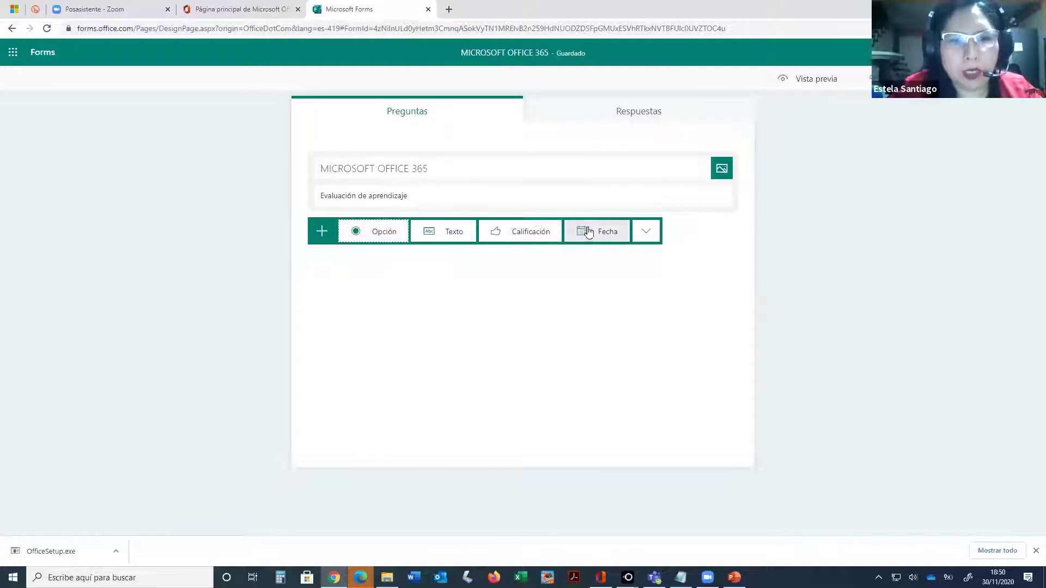
# - Add a section to the form and title it "DATOS PERSONALES"
pyautogui.click(647, 233)
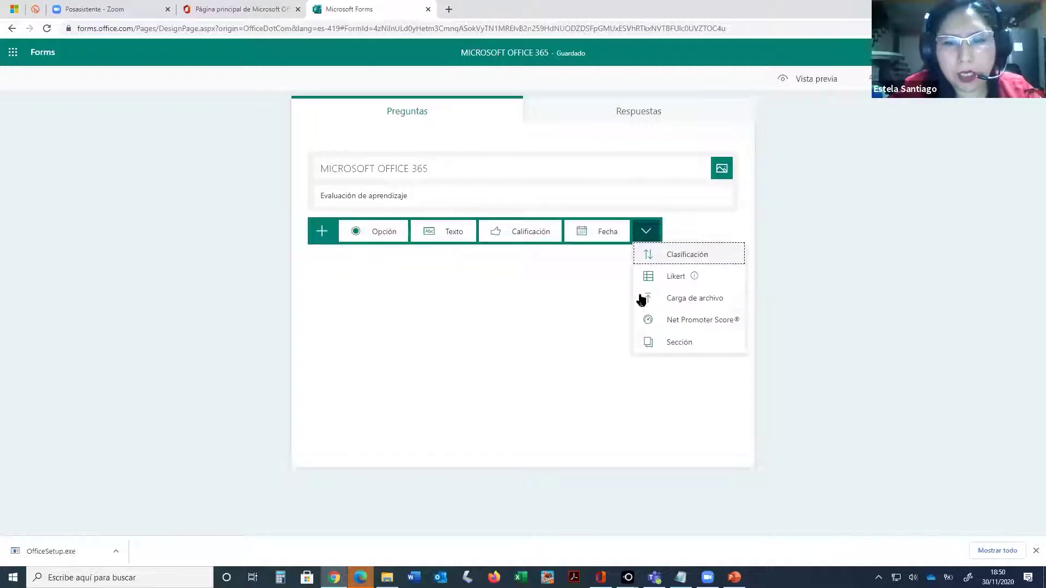
pyautogui.click(652, 342)
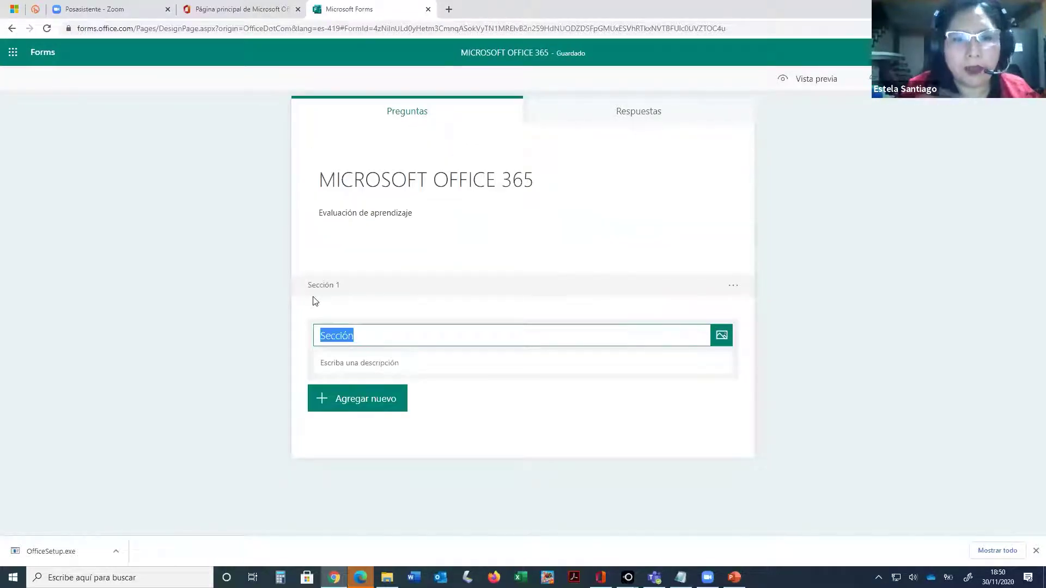
pyautogui.press('BackSpace')
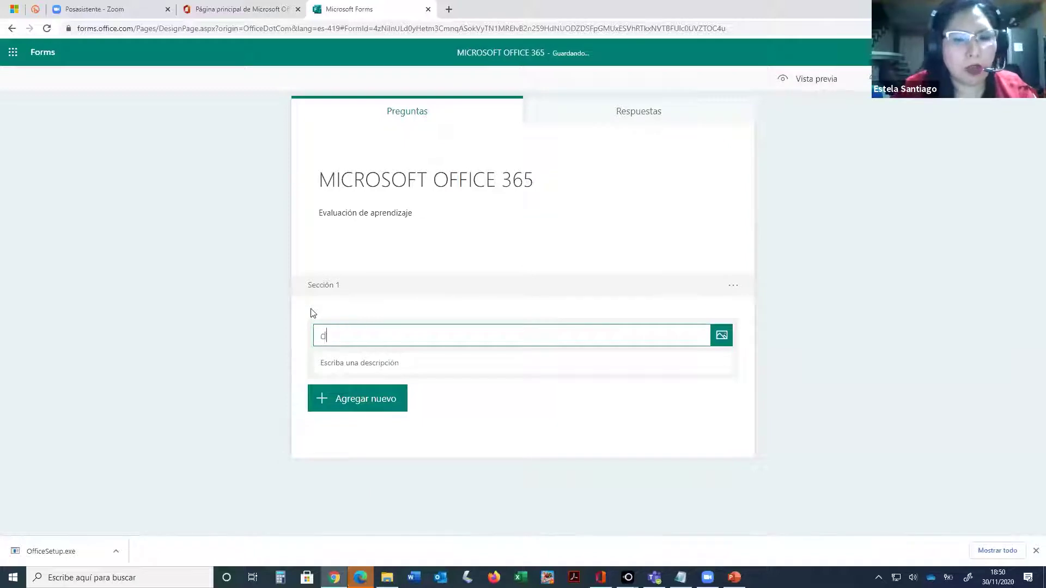
pyautogui.write('DATOS PERSONALES')
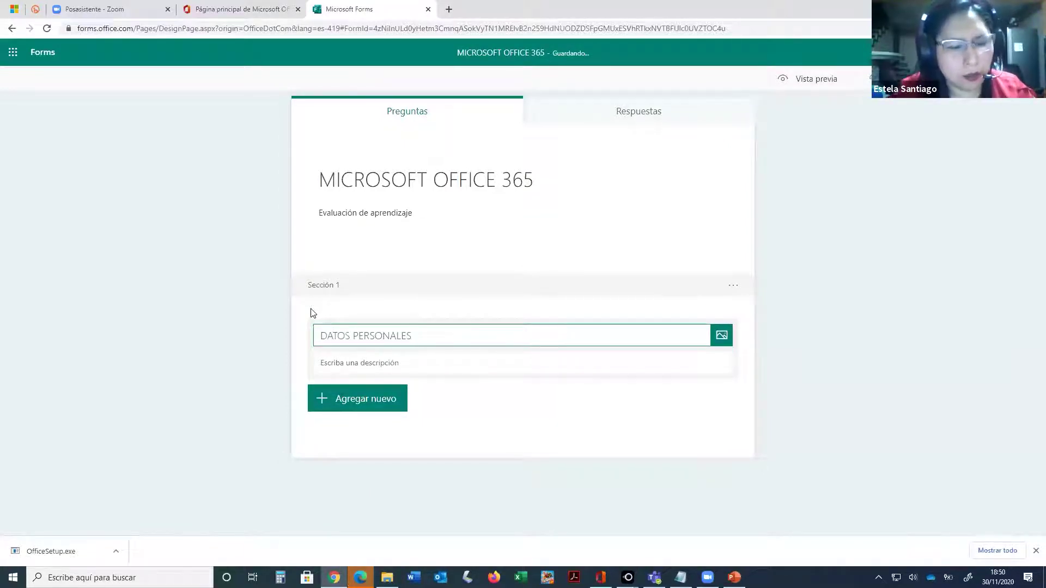
# - Add a text question "APELLIDOS Y NOMBRES" to the DATOS PERSONALES section and make it required
pyautogui.click(351, 399)
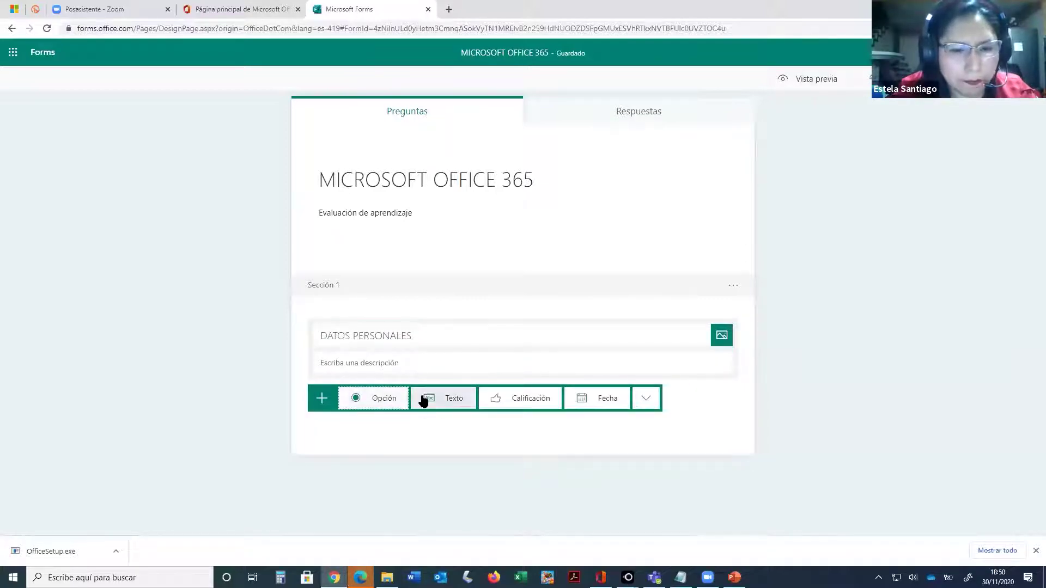
pyautogui.click(420, 400)
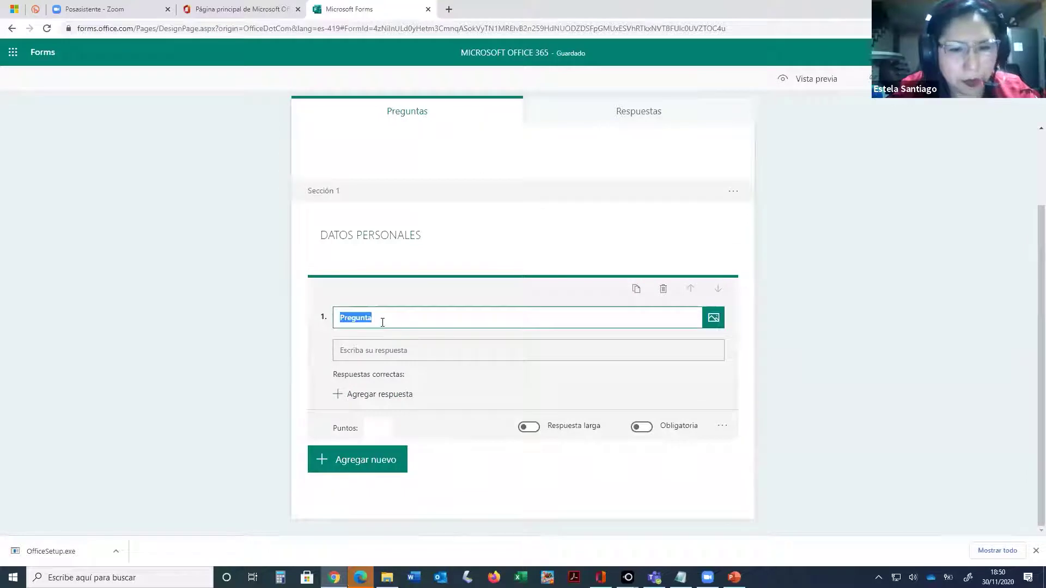
pyautogui.write('AP')
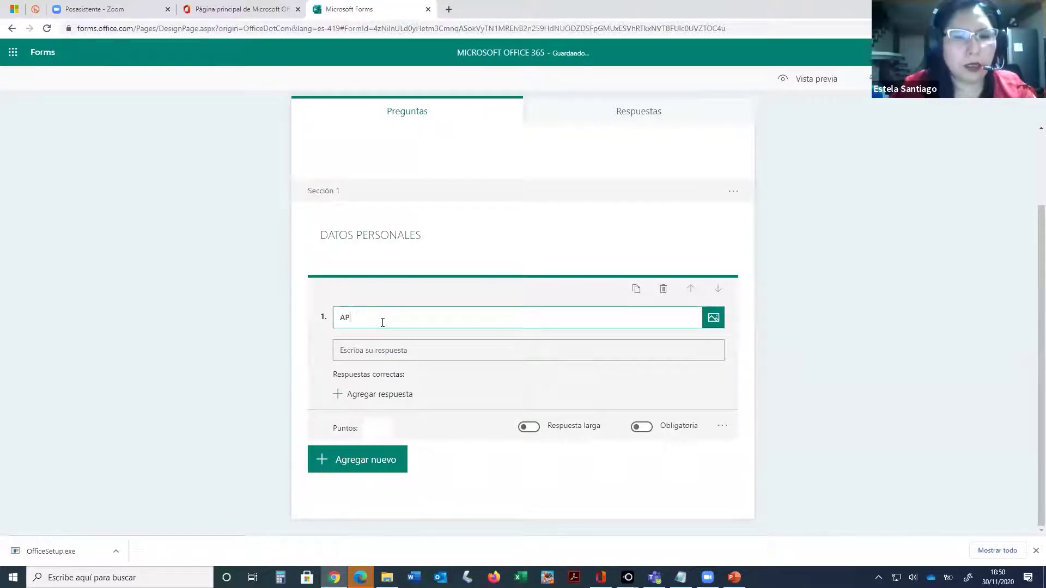
pyautogui.write('ELLIDOS y NOMBR')
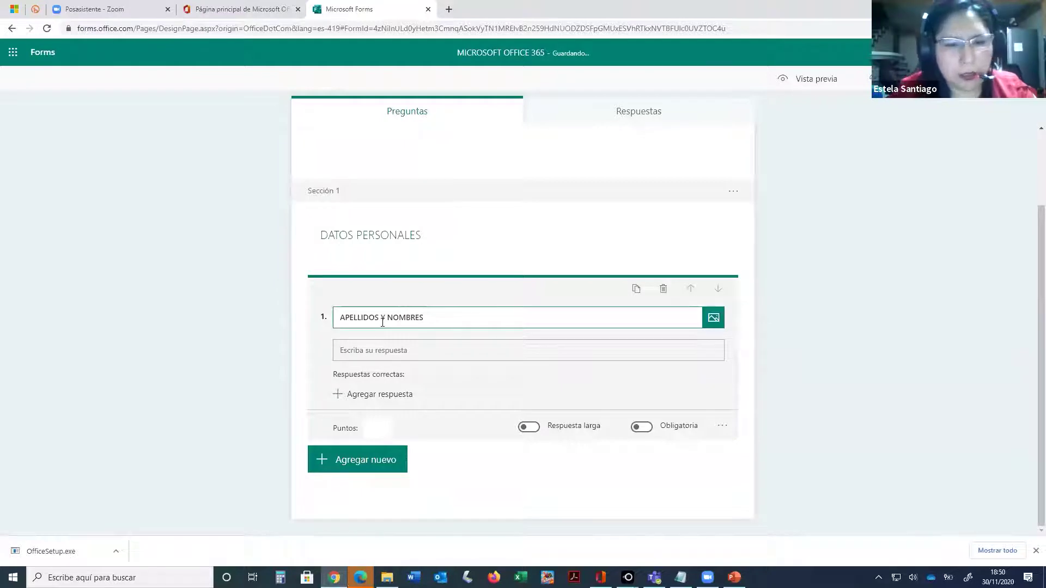
pyautogui.click(642, 428)
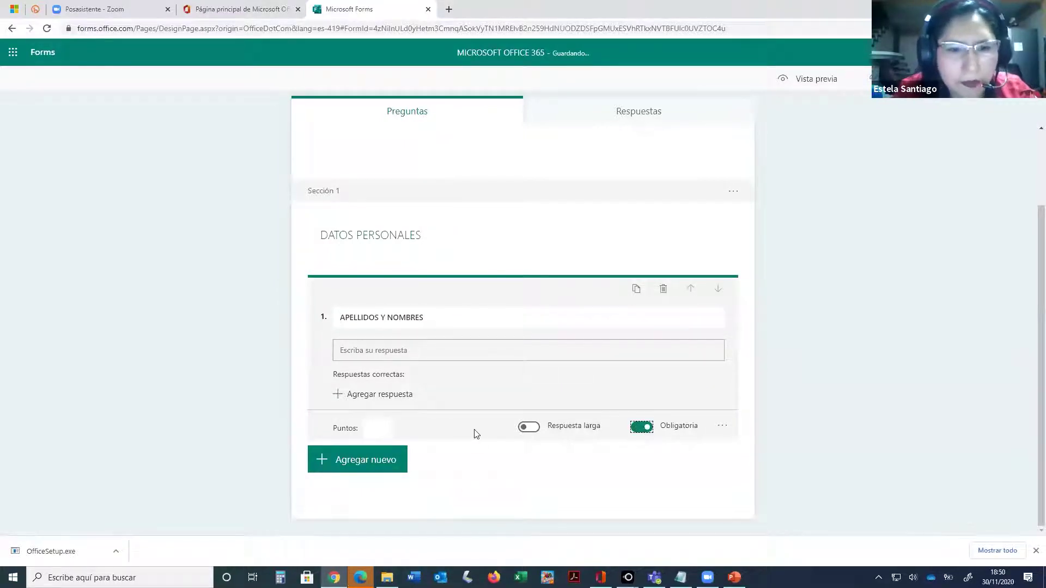
# - Add a second section below the APELLIDOS Y NOMBRES question
pyautogui.click(361, 464)
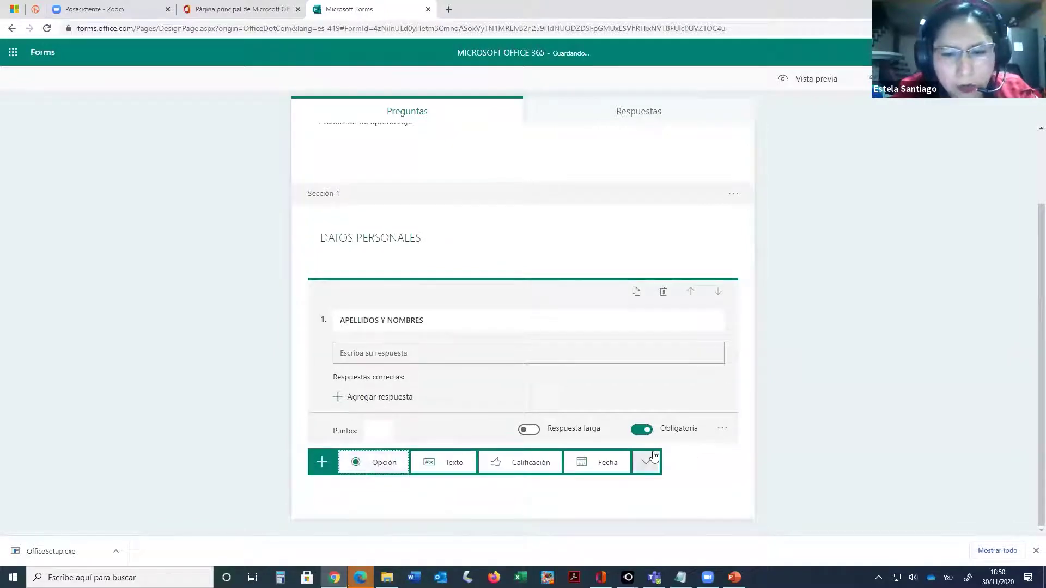
pyautogui.click(648, 462)
pyautogui.click(669, 522)
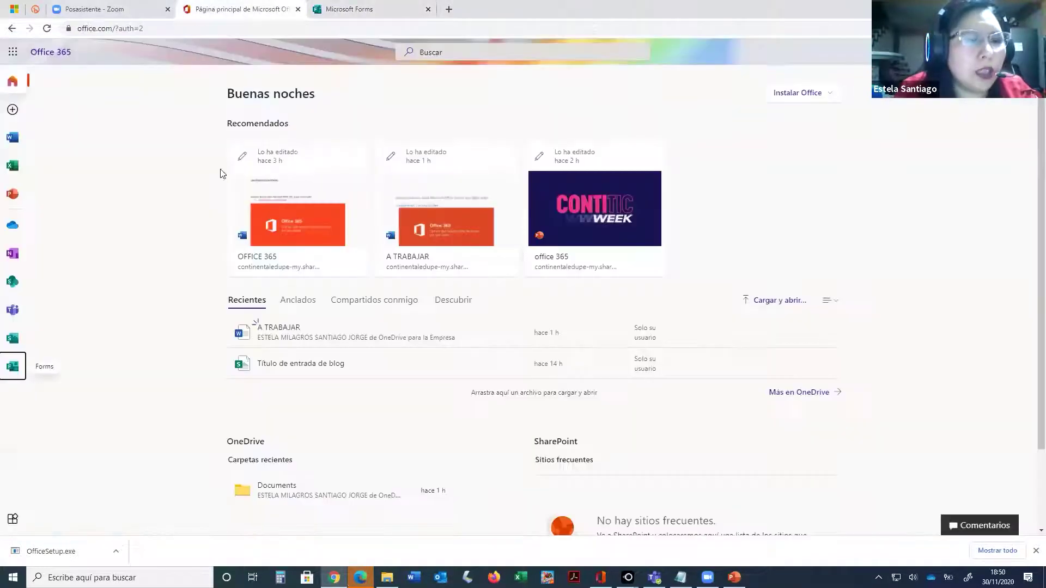
# - Open the A TRABAJAR document in Word from the Office 365 home page and copy the first question under PREGUNTAS
pyautogui.click(183, 7)
pyautogui.click(299, 327)
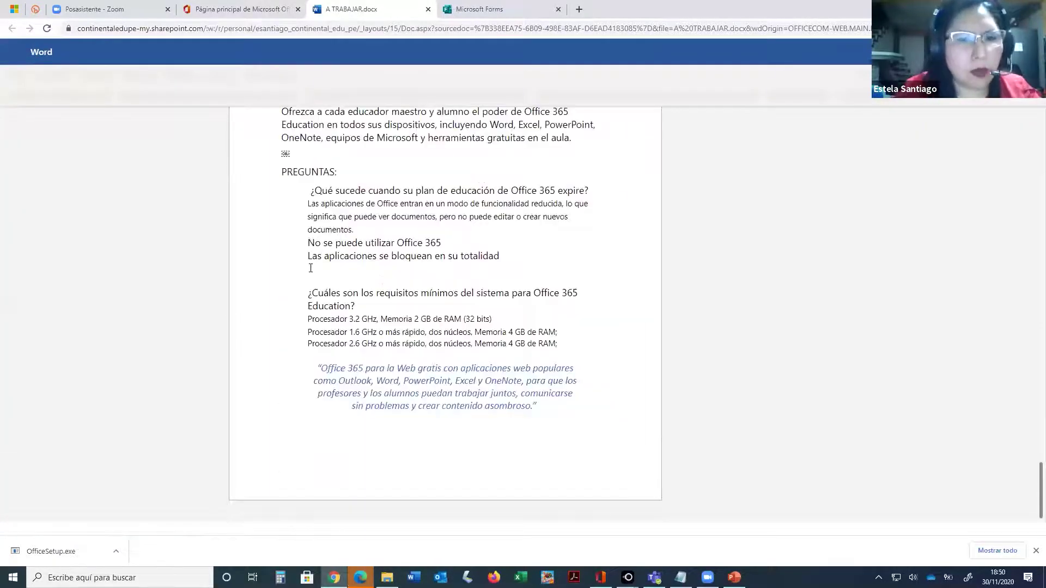
pyautogui.click(279, 187)
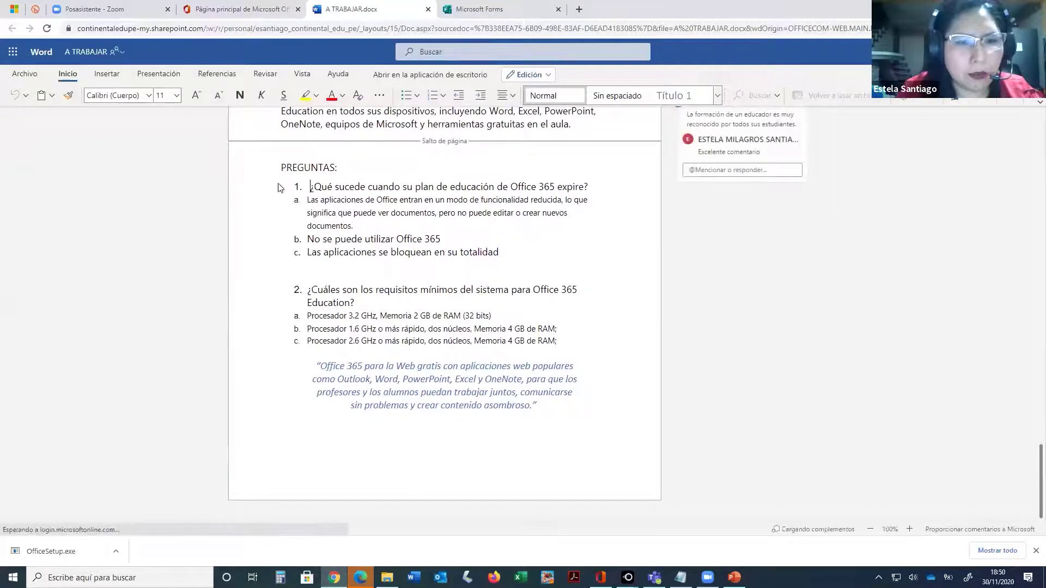
pyautogui.tripleClick(319, 188)
pyautogui.hotkey('ctrl', 'c')
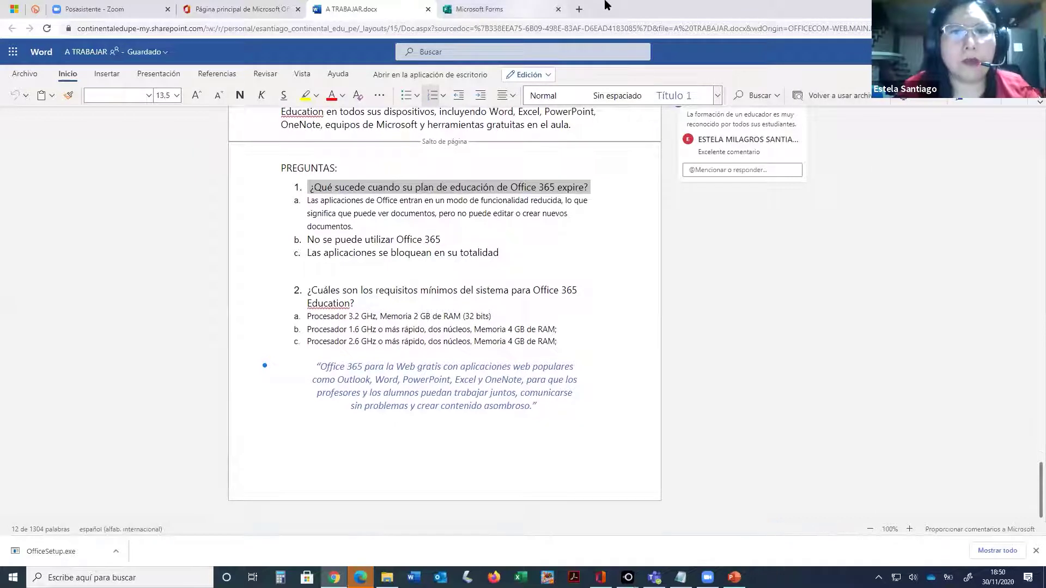
# - Back in Microsoft Forms, add a text question "PREGUNTA1" to section 2 and title the section "PREGUNTAS"
pyautogui.click(480, 9)
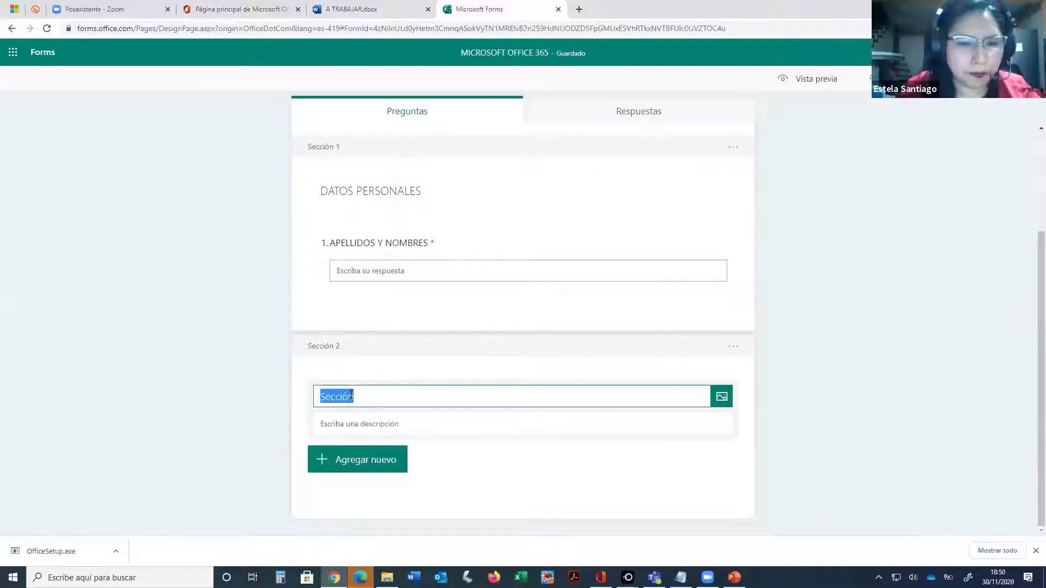
pyautogui.click(351, 468)
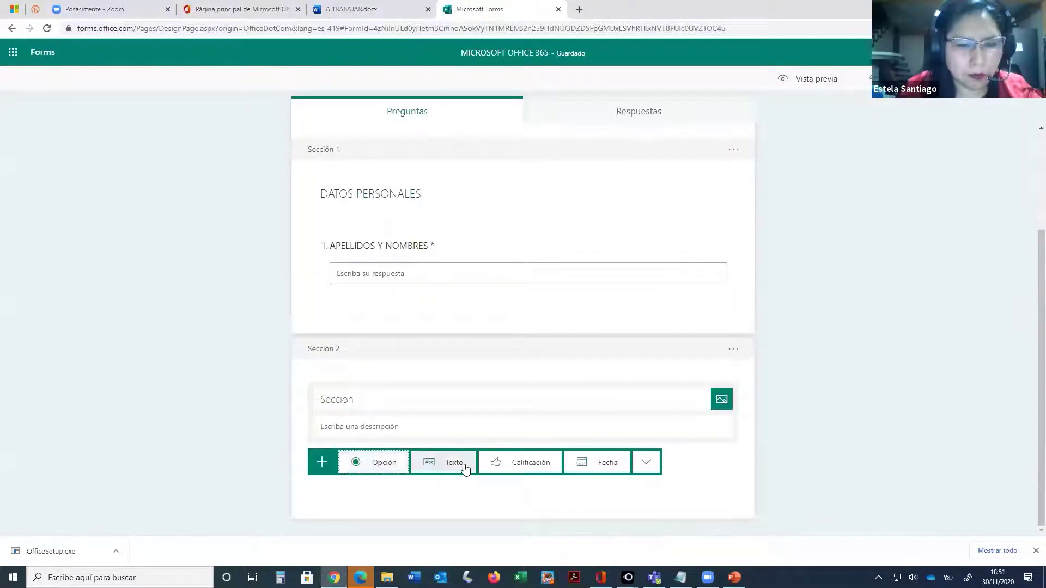
pyautogui.click(429, 460)
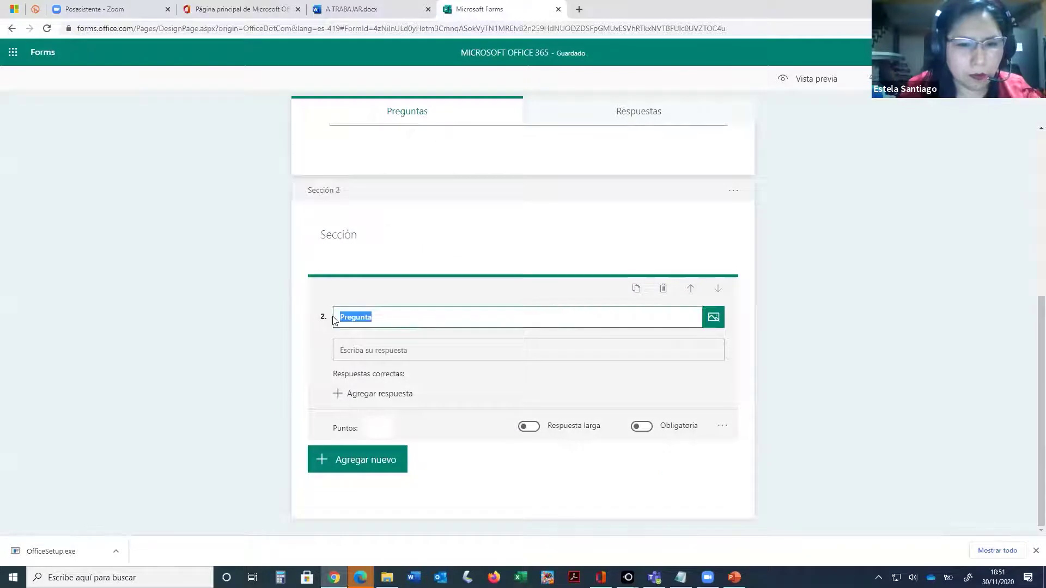
pyautogui.write('PREGUNTA1')
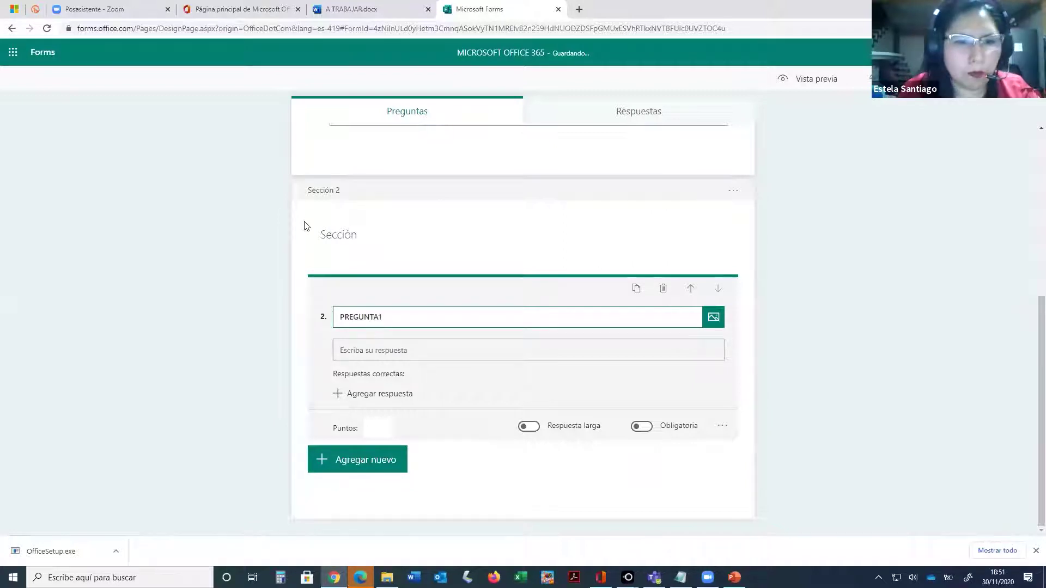
pyautogui.click(321, 236)
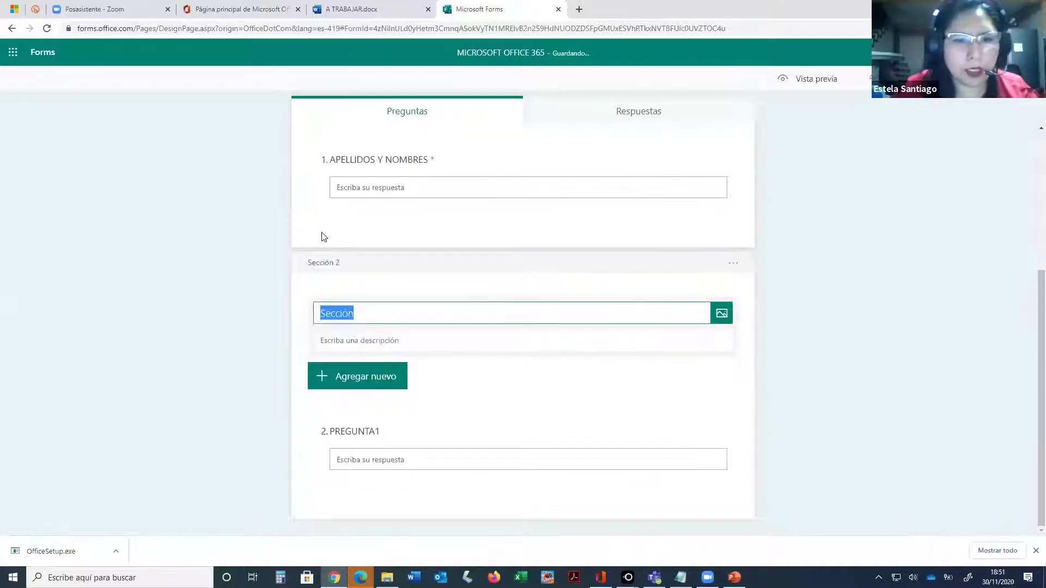
pyautogui.write('PREGUNTAS')
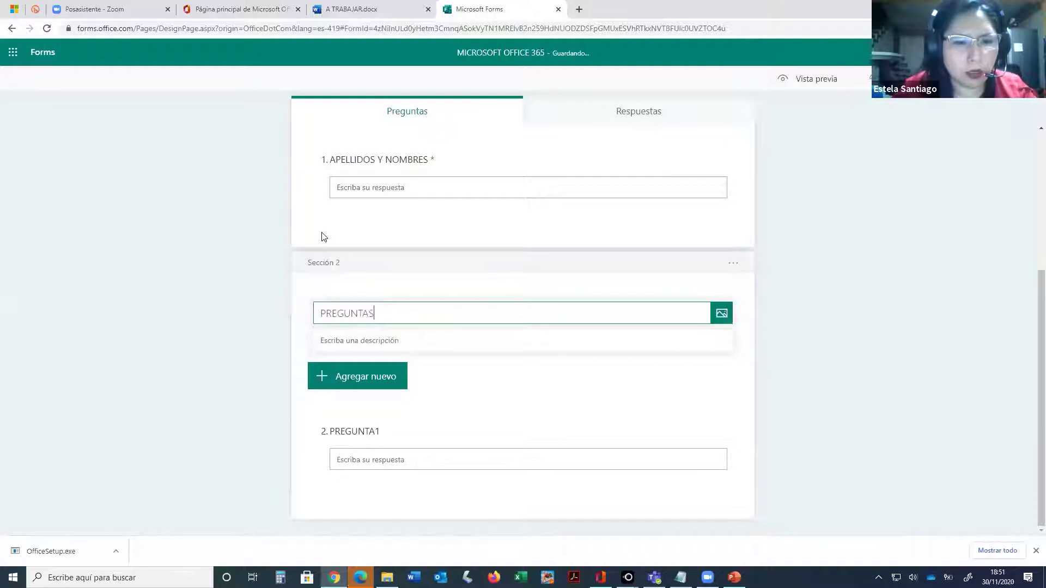
# - Add a multiple-choice question after PREGUNTA1 with the copied text "¿Qué sucede cuando su plan de educación de Office 365 expire?"
pyautogui.click(403, 466)
pyautogui.scroll(-1, 376, 452)
pyautogui.click(338, 462)
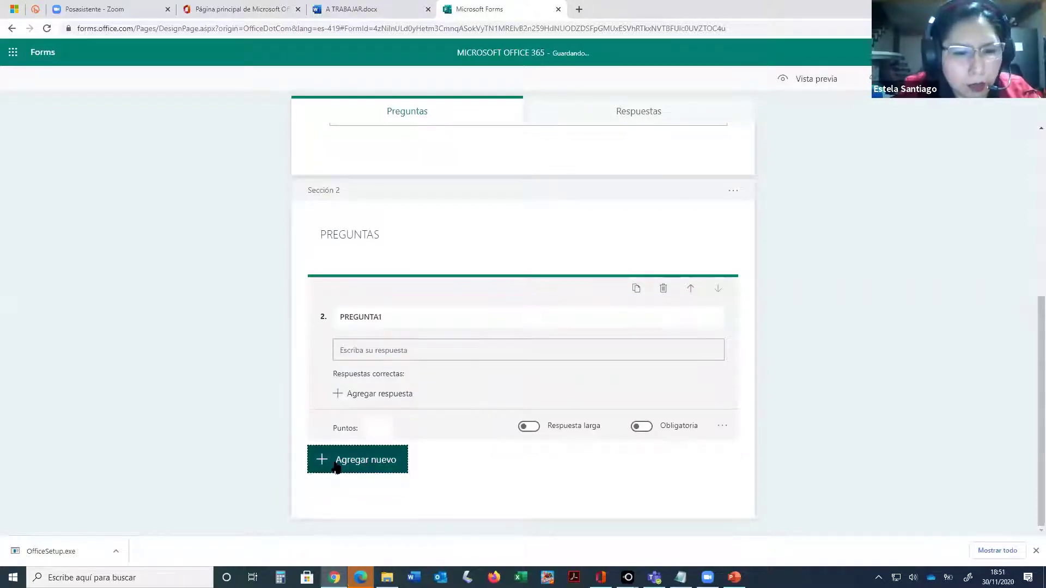
pyautogui.click(368, 468)
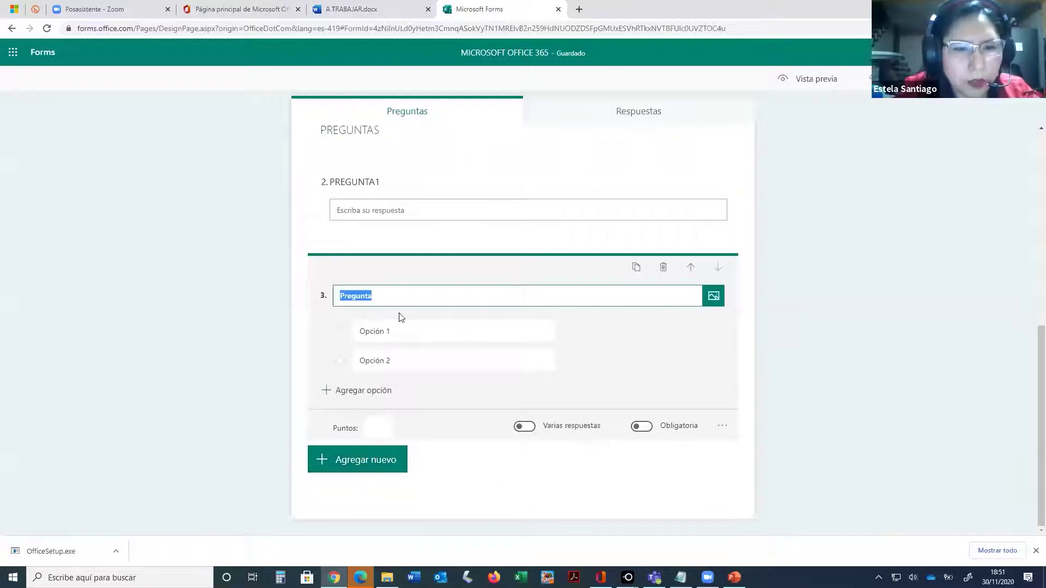
pyautogui.hotkey('ctrl', 'v')
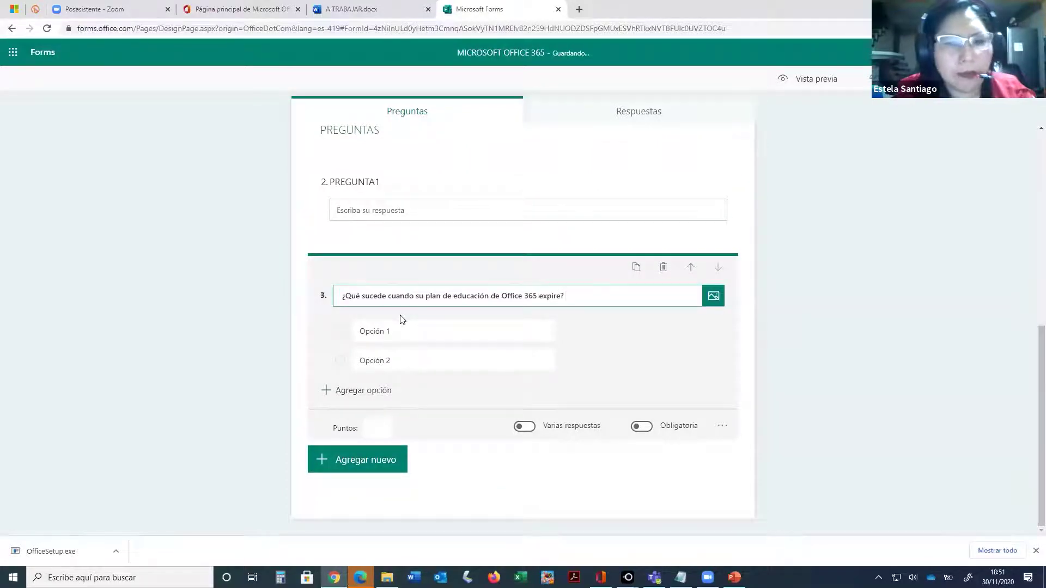
pyautogui.click(427, 337)
pyautogui.click(444, 311)
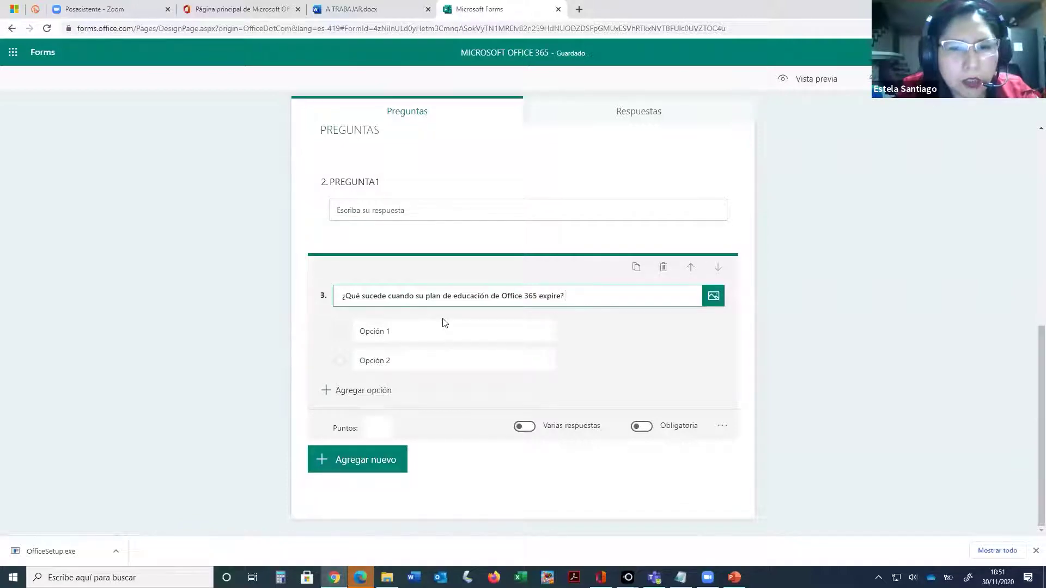
# - Copy answer a of the first question from the Word document into the choice question's first option in Forms
pyautogui.click(354, 9)
pyautogui.moveTo(307, 200); pyautogui.dragTo(361, 225)
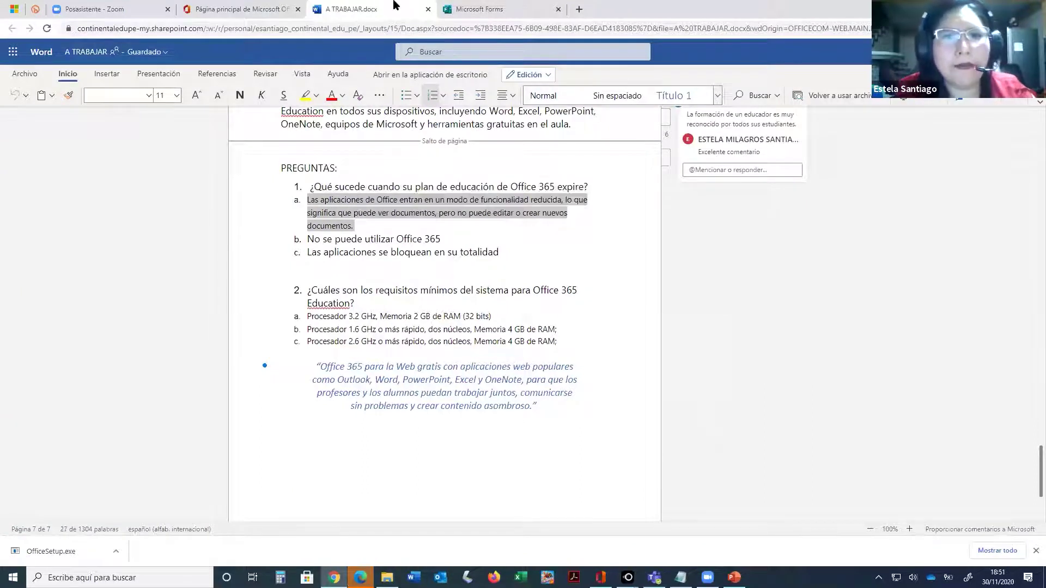
pyautogui.click(479, 9)
pyautogui.click(378, 327)
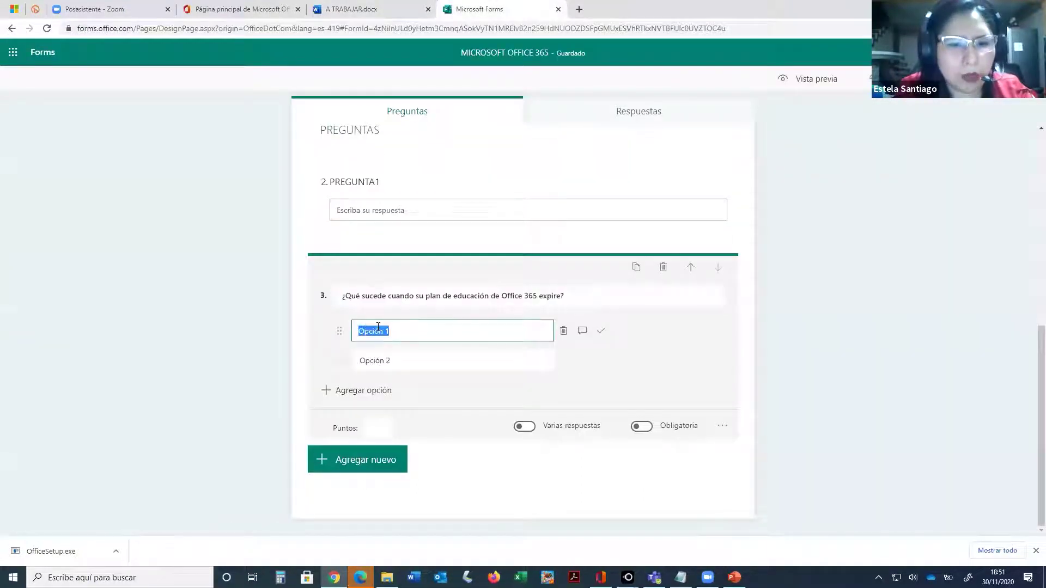
pyautogui.hotkey('ctrl', 'v')
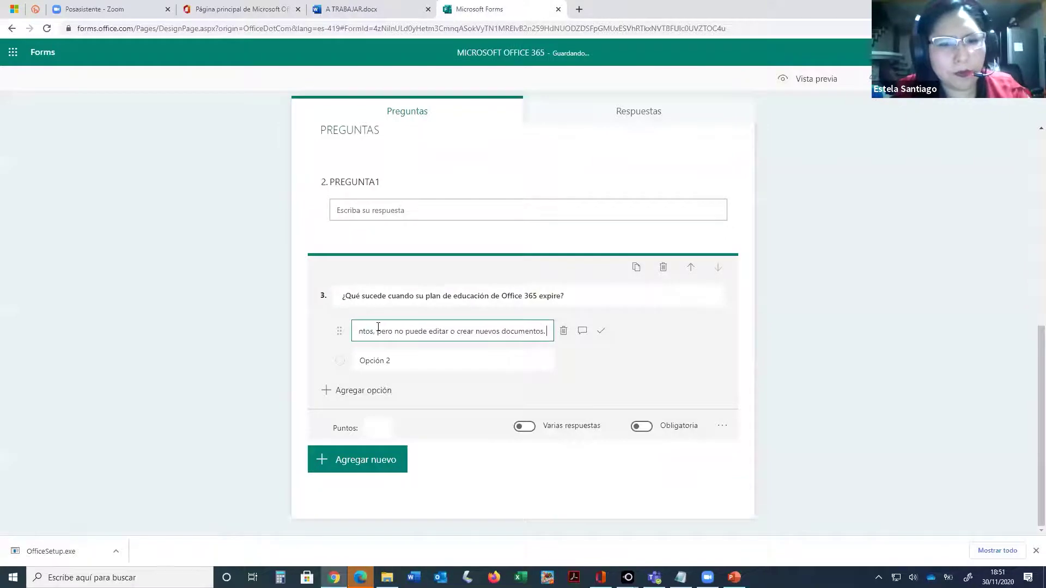
# - Copy answer b, "No se puede utilizar Office 365", from the Word document into the question's second option in Forms
pyautogui.click(343, 9)
pyautogui.moveTo(307, 239); pyautogui.dragTo(442, 240)
pyautogui.hotkey('ctrl', 'c')
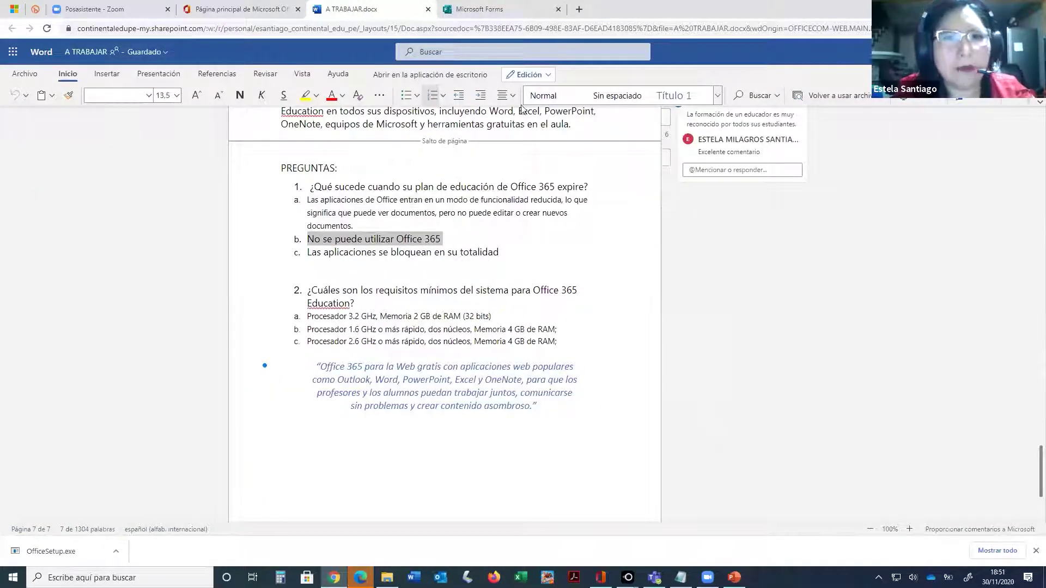
pyautogui.click(491, 9)
pyautogui.click(381, 360)
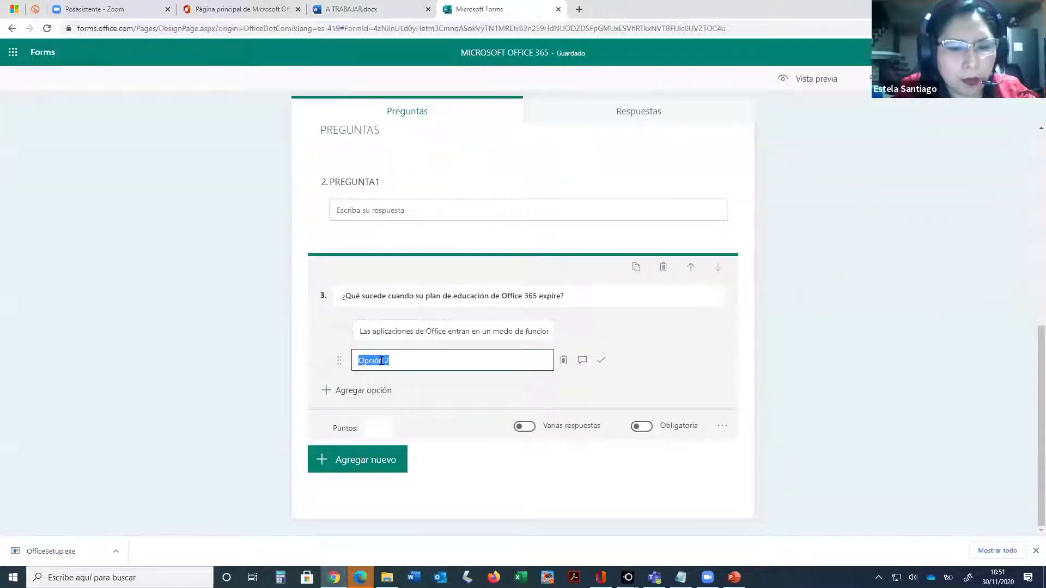
pyautogui.hotkey('ctrl', 'v')
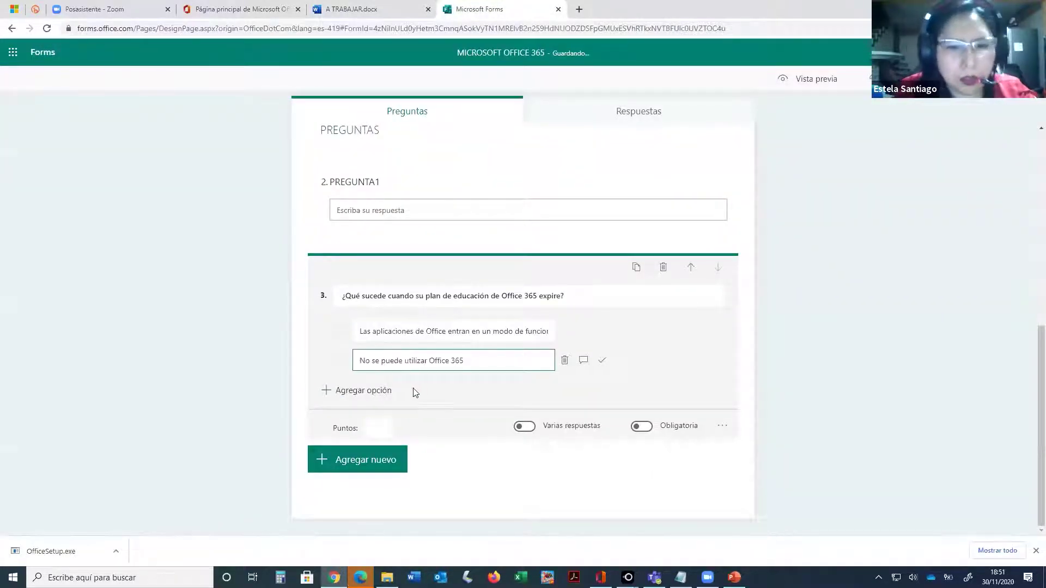
# - Add a third option and fill it with answer c, "Las aplicaciones se bloquean en su totalidad", copied from the Word document
pyautogui.click(362, 390)
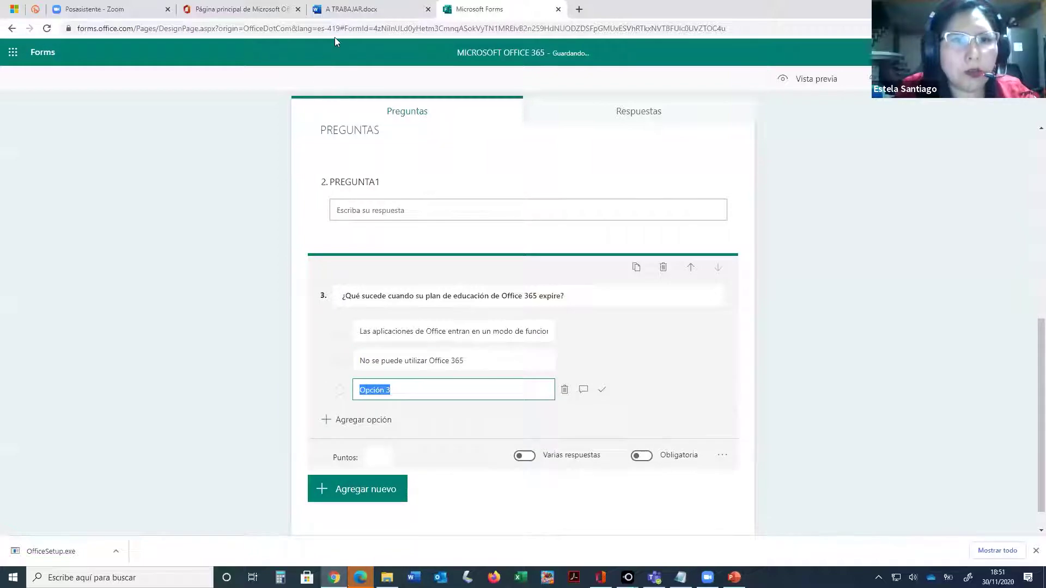
pyautogui.click(353, 9)
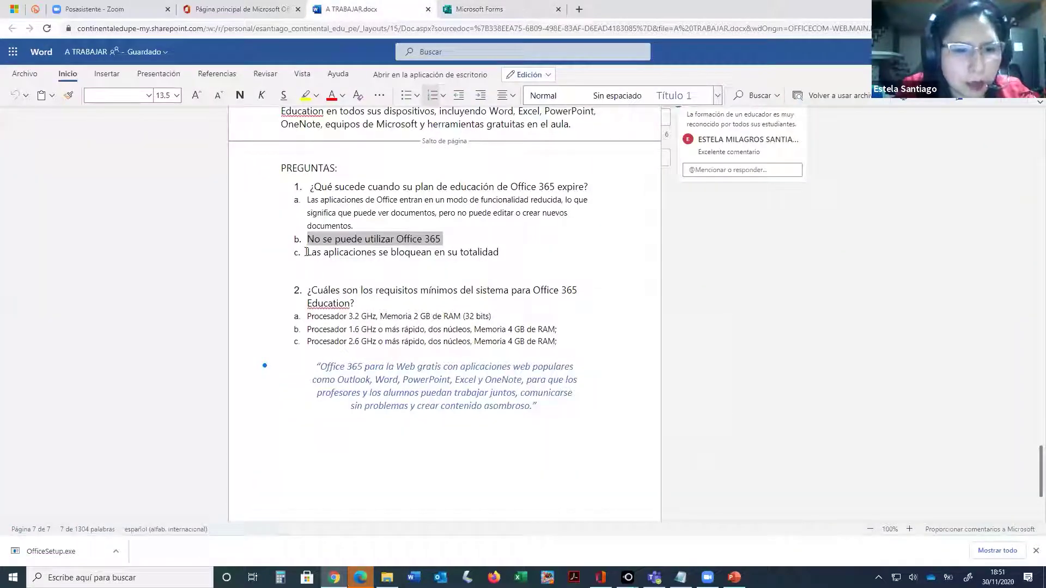
pyautogui.moveTo(306, 252); pyautogui.dragTo(506, 253)
pyautogui.hotkey('ctrl', 'c')
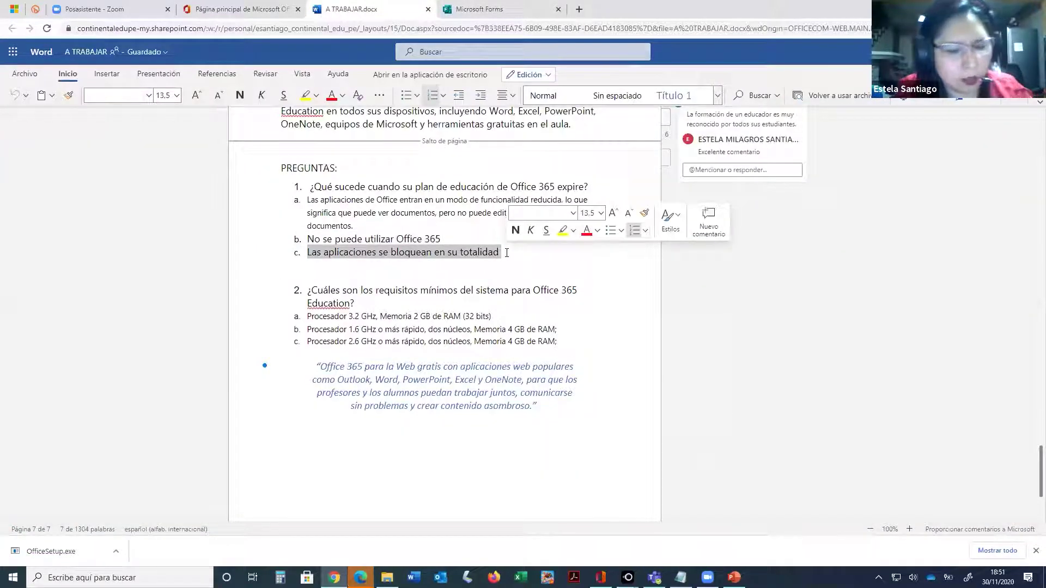
pyautogui.click(461, 6)
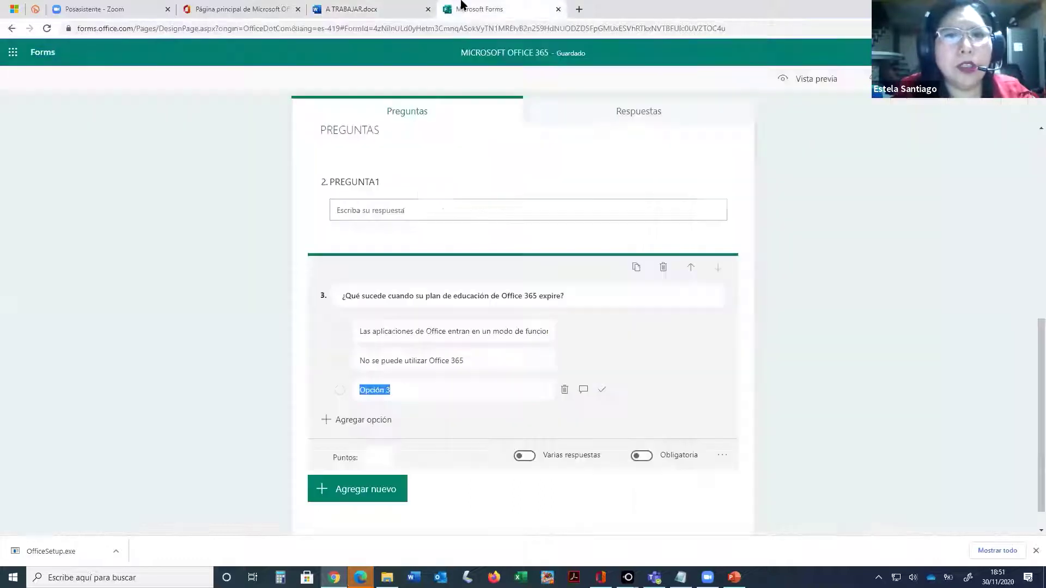
pyautogui.hotkey('ctrl', 'v')
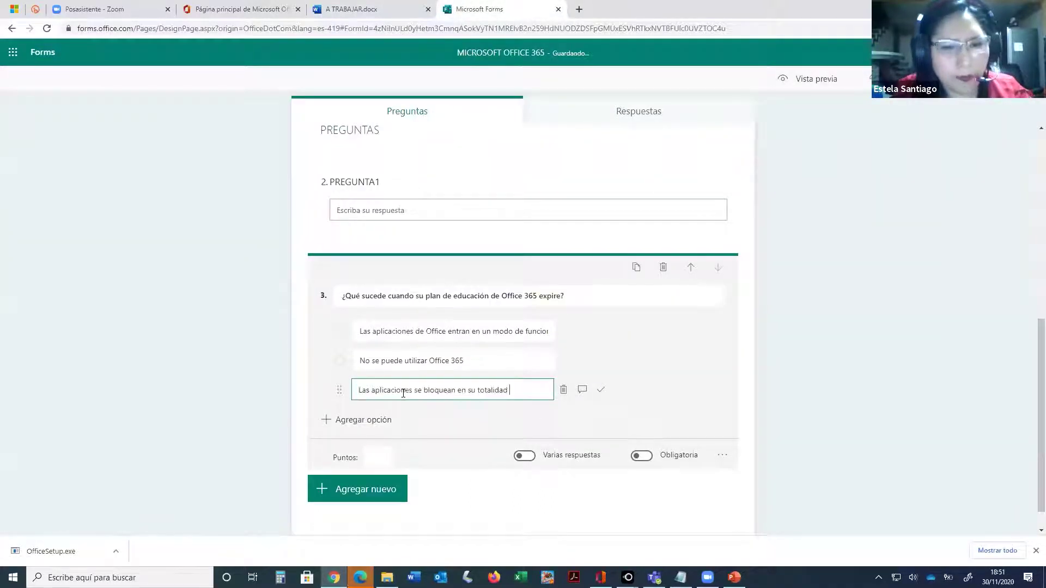
# - Assign 10 points to the question about the expiring education plan and make it mandatory
pyautogui.click(377, 460)
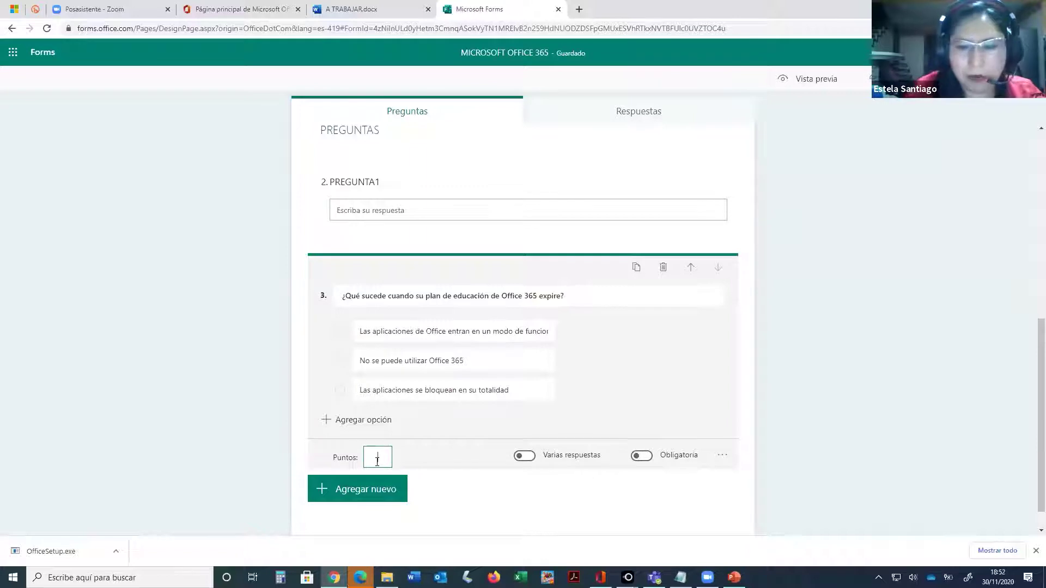
pyautogui.write('10')
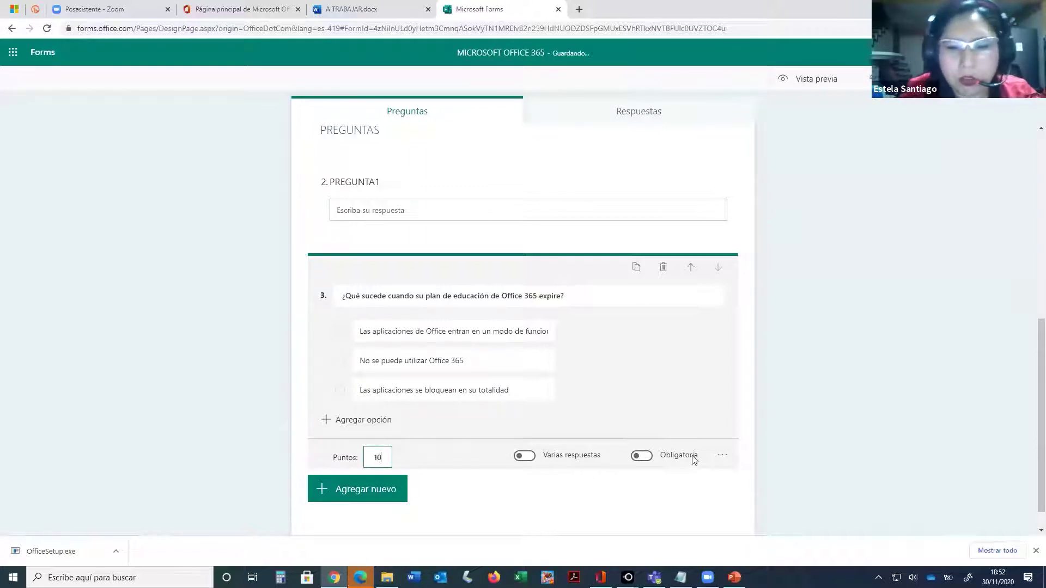
pyautogui.click(645, 457)
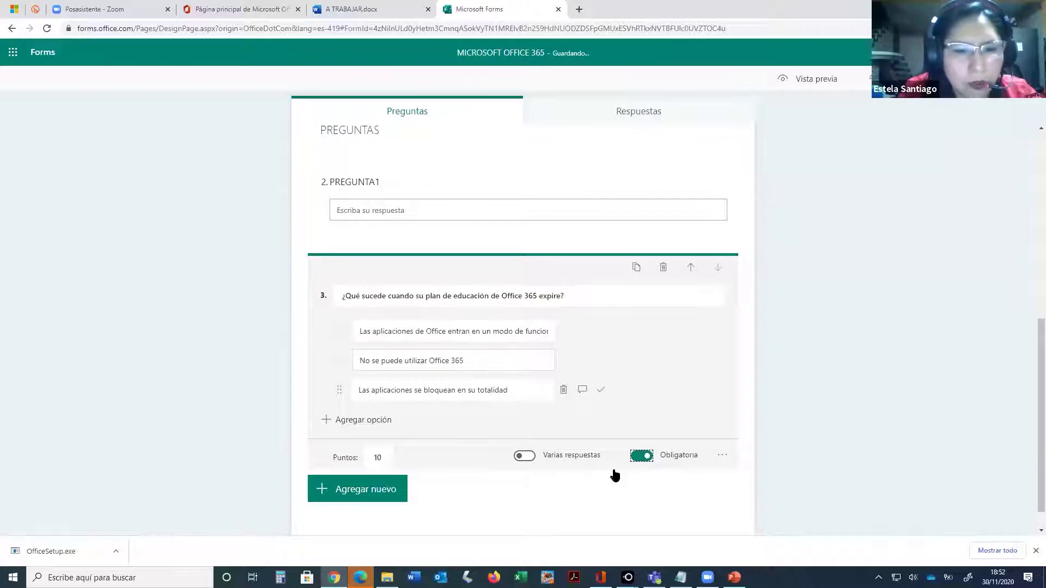
# - Add another multiple-choice question with the text "¿Cuáles son los requisitos mínimos del sistema para Office 365 Education?" copied from the Word document
pyautogui.click(378, 490)
pyautogui.click(375, 490)
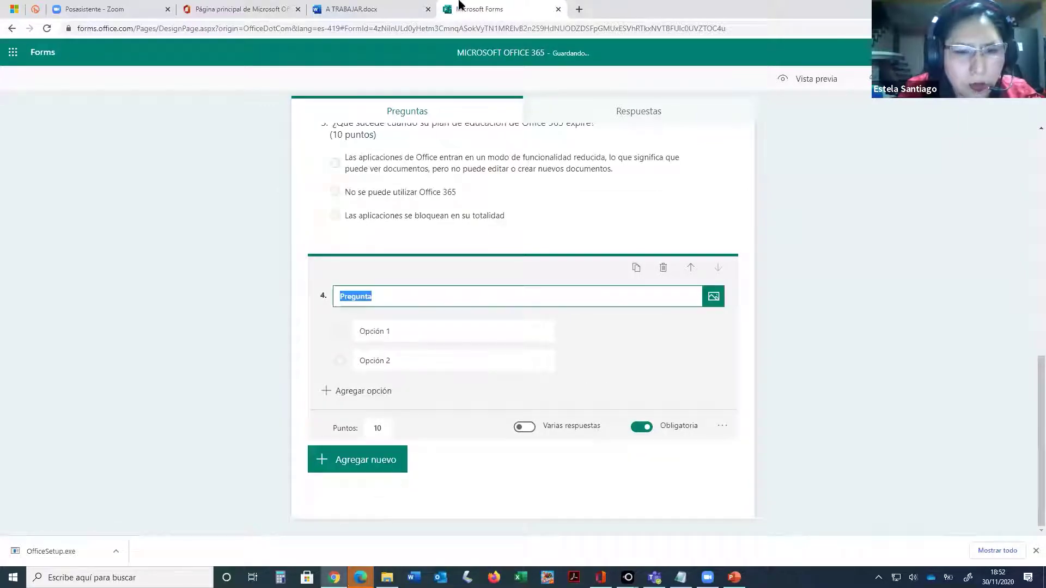
pyautogui.click(327, 8)
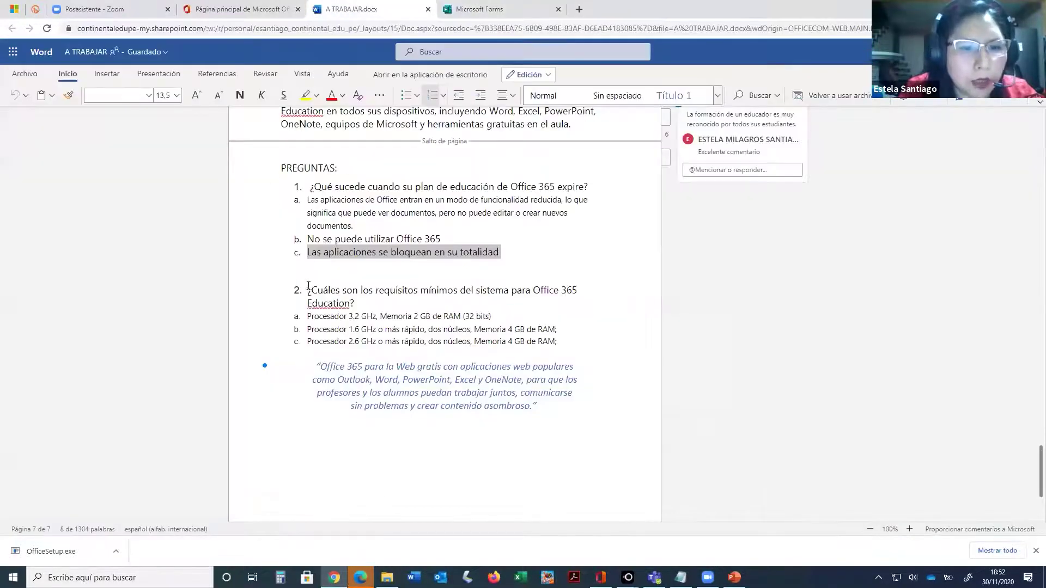
pyautogui.moveTo(325, 293); pyautogui.dragTo(361, 302)
pyautogui.hotkey('ctrl', 'c')
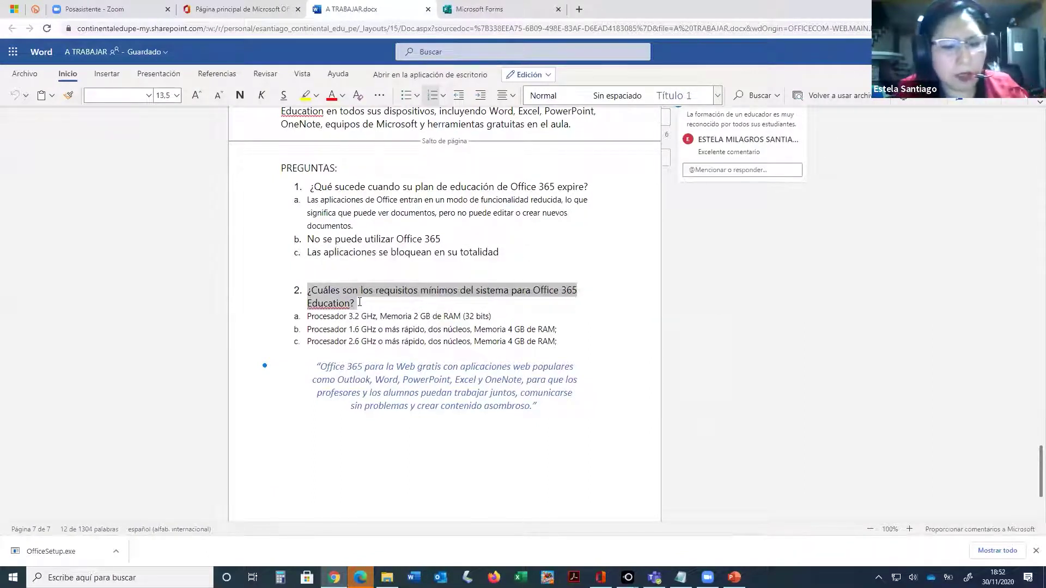
pyautogui.click(473, 8)
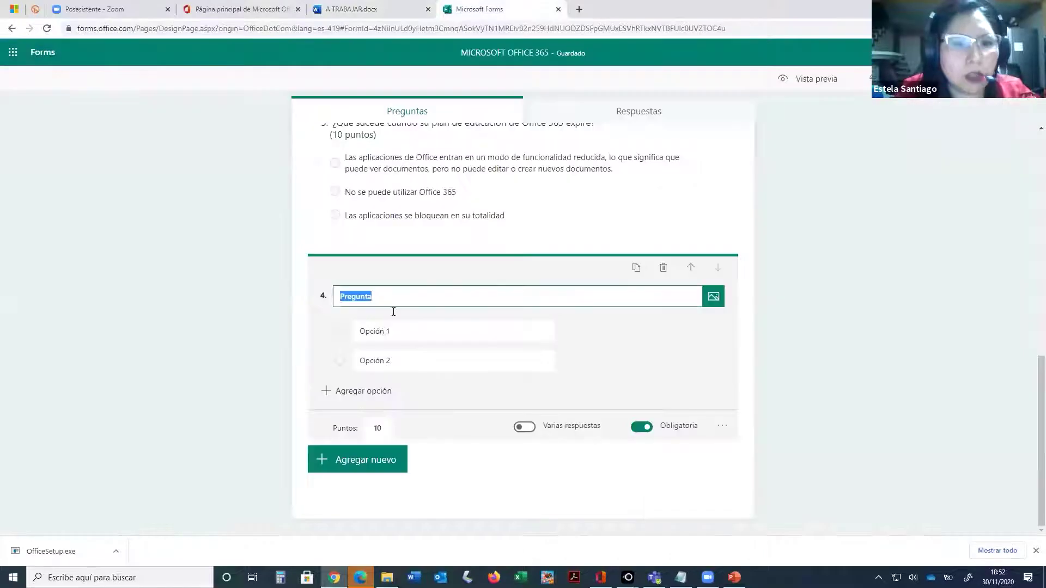
pyautogui.hotkey('ctrl', 'v')
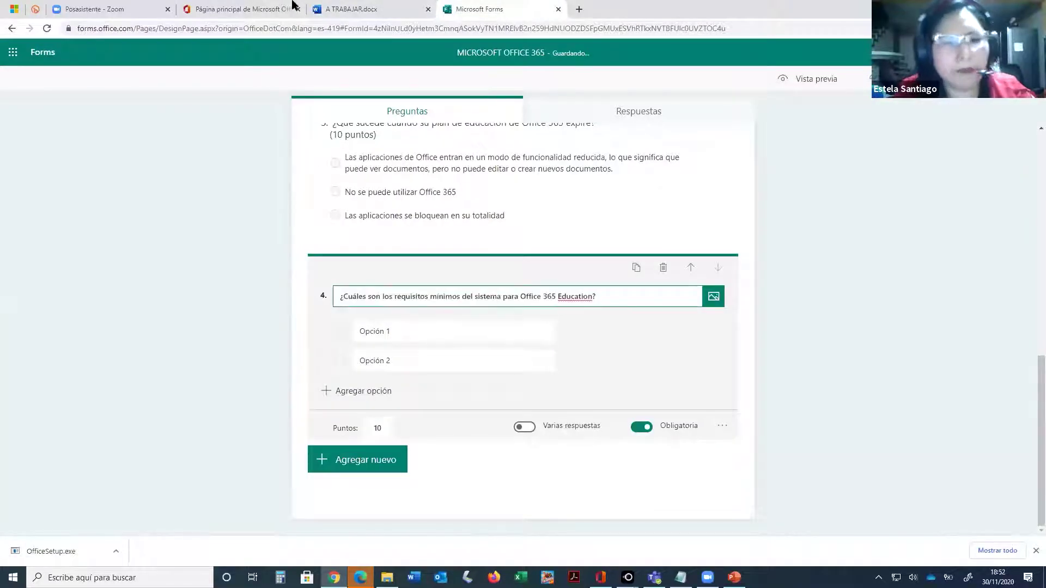
# - Copy answer a, "Procesador 3.2 GHz, Memoria 2 GB de RAM (32 bits)", from the Word document into the new question's first option
pyautogui.click(370, 8)
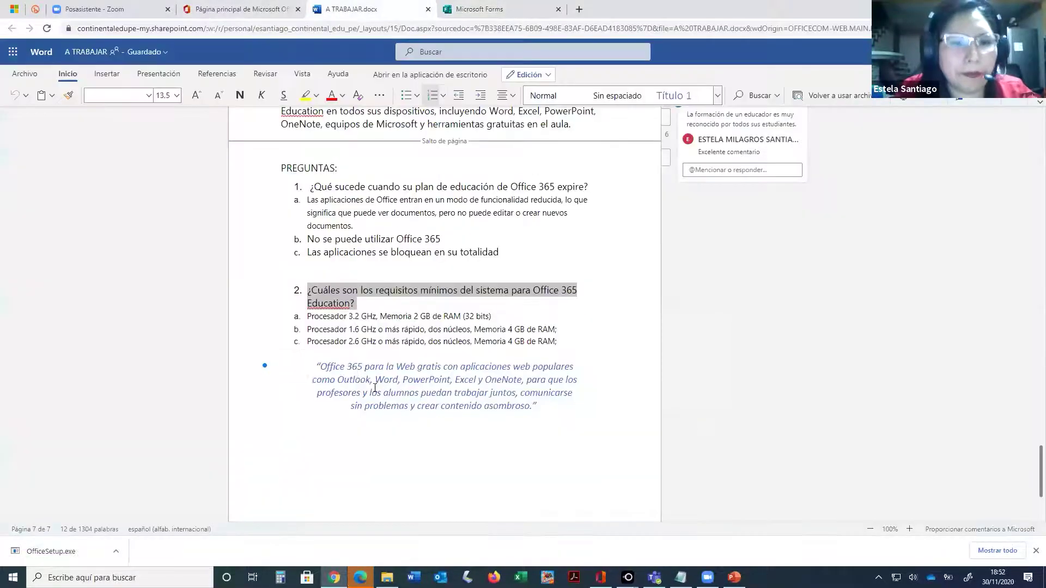
pyautogui.tripleClick(309, 321)
pyautogui.hotkey('ctrl', 'c')
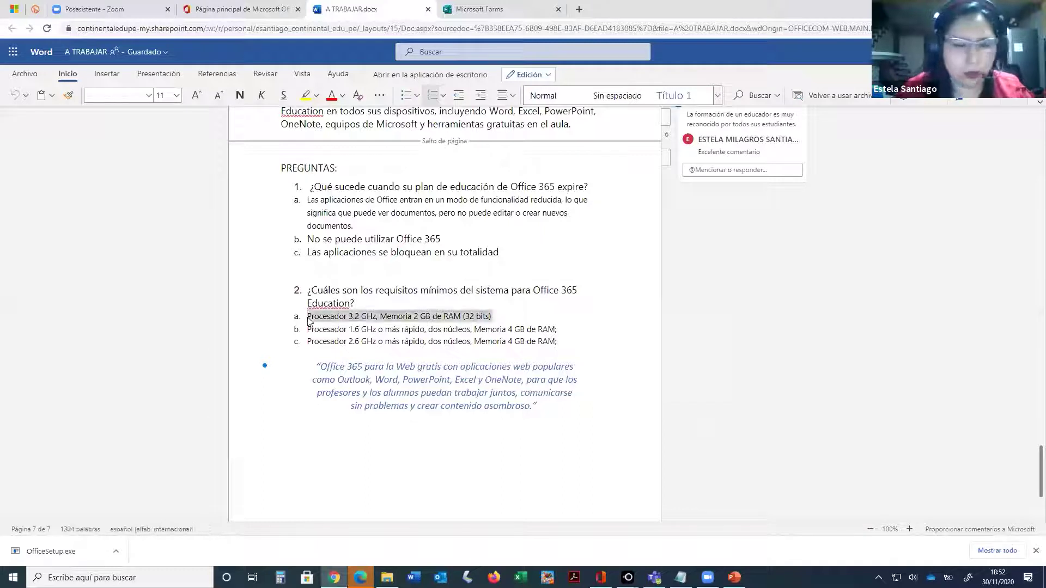
pyautogui.hotkey('ctrl', 'Tab')
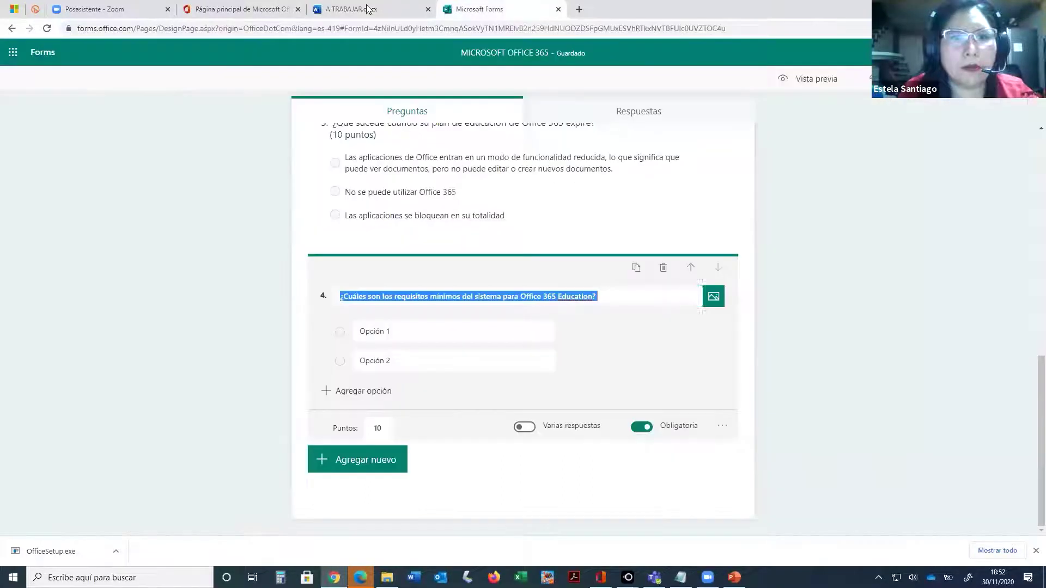
pyautogui.click(385, 329)
pyautogui.hotkey('ctrl', 'v')
# - Copy answer b, "Procesador 1.6 GHz o más rápido, dos núcleos, Memoria 4 GB de RAM;", from the Word document into the second option
pyautogui.hotkey('ctrl', 'shift', 'Tab')
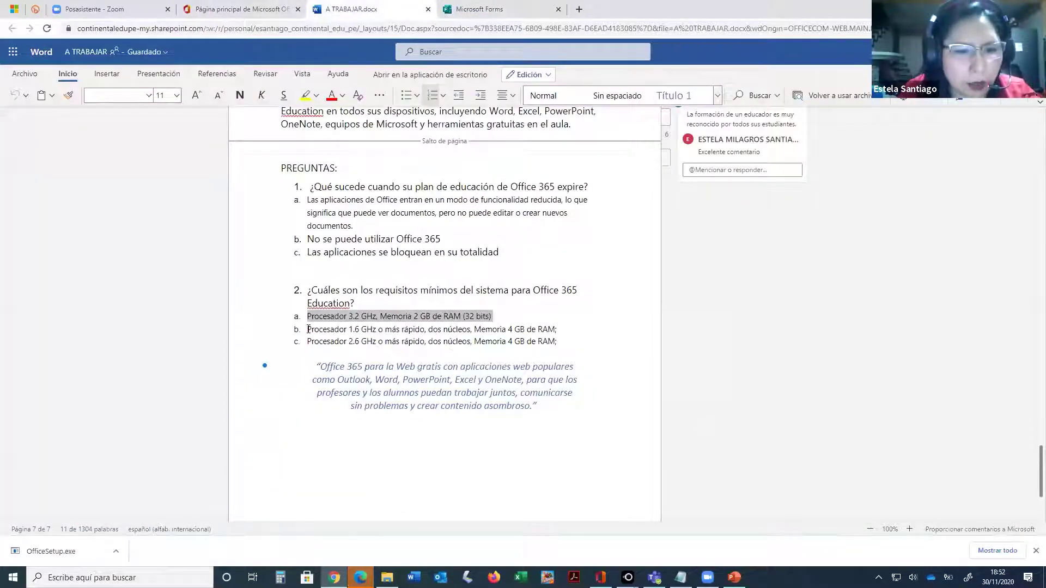
pyautogui.click(309, 329)
pyautogui.tripleClick(309, 329)
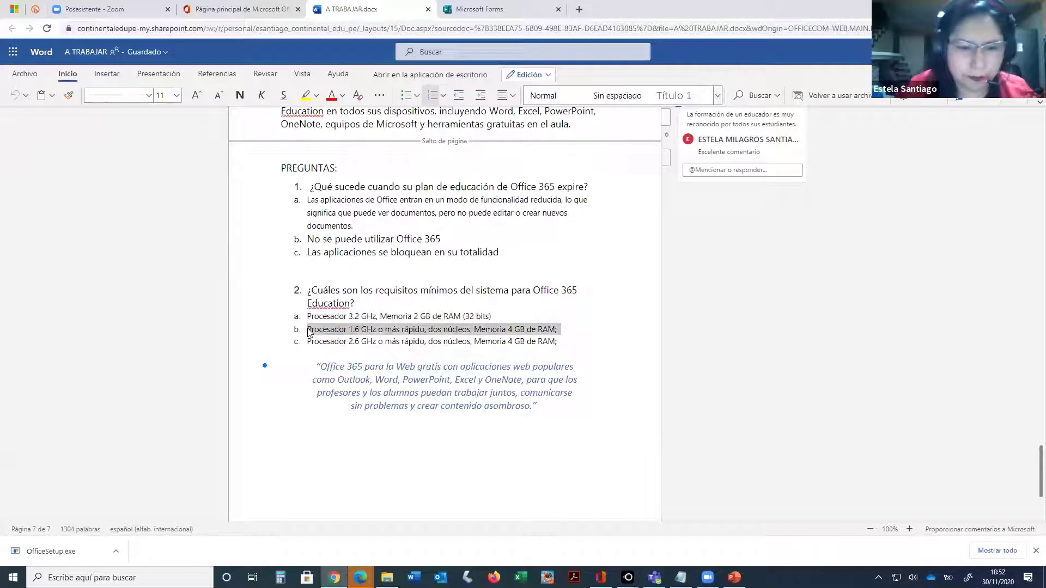
pyautogui.click(479, 9)
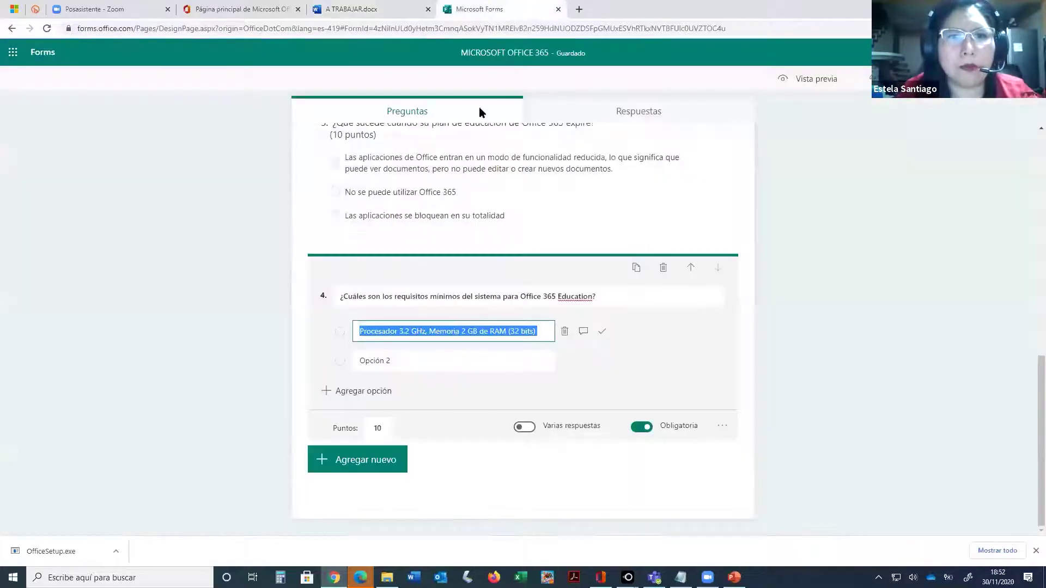
pyautogui.click(386, 357)
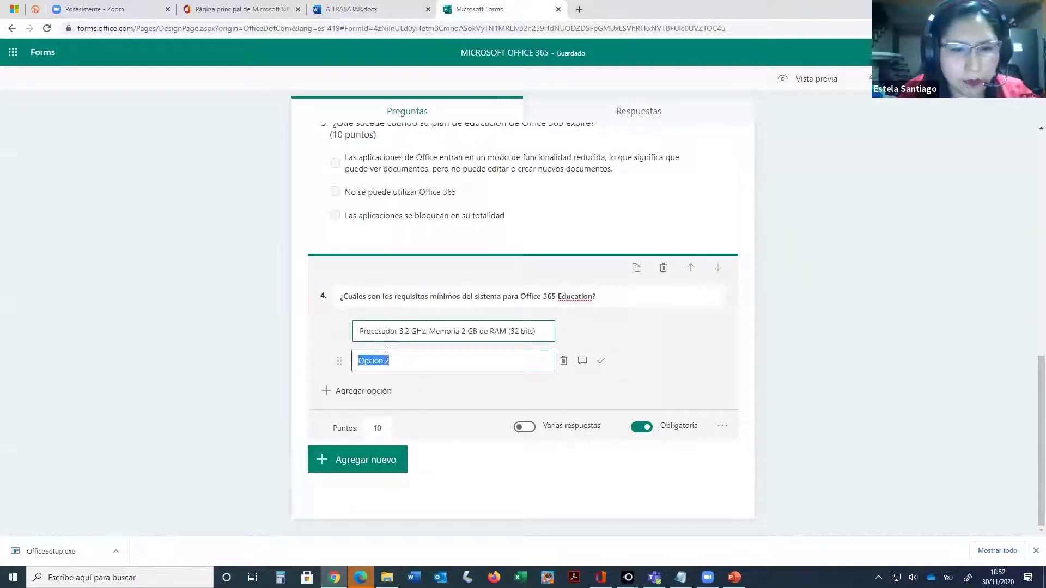
pyautogui.hotkey('ctrl', 'v')
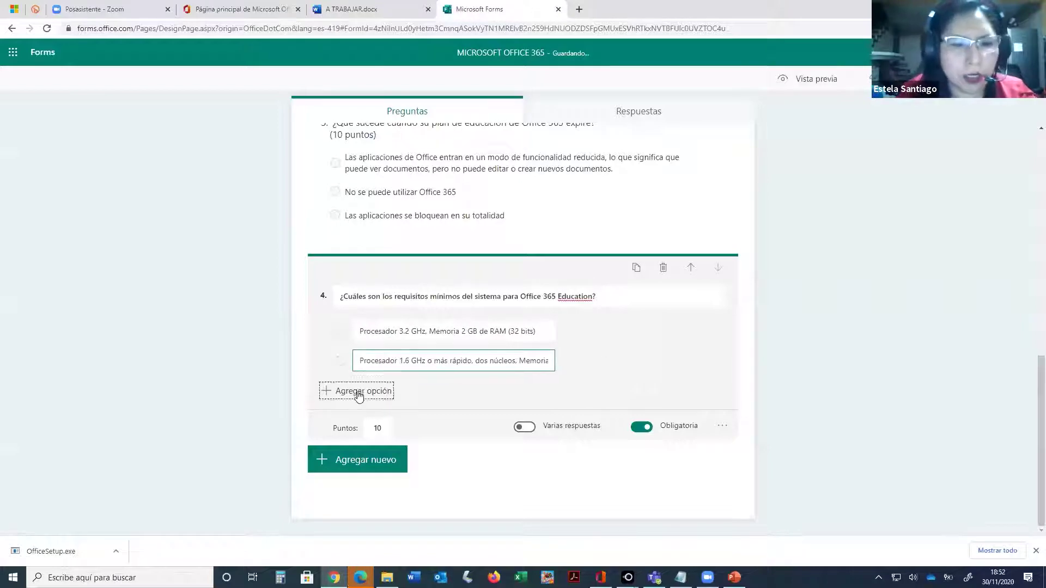
# - Add a third option with answer c, "Procesador 2.6 GHz o más rápido, dos núcleos, Memoria 4 GB de RAM", copied from Word without its final semicolon
pyautogui.click(327, 391)
pyautogui.click(349, 8)
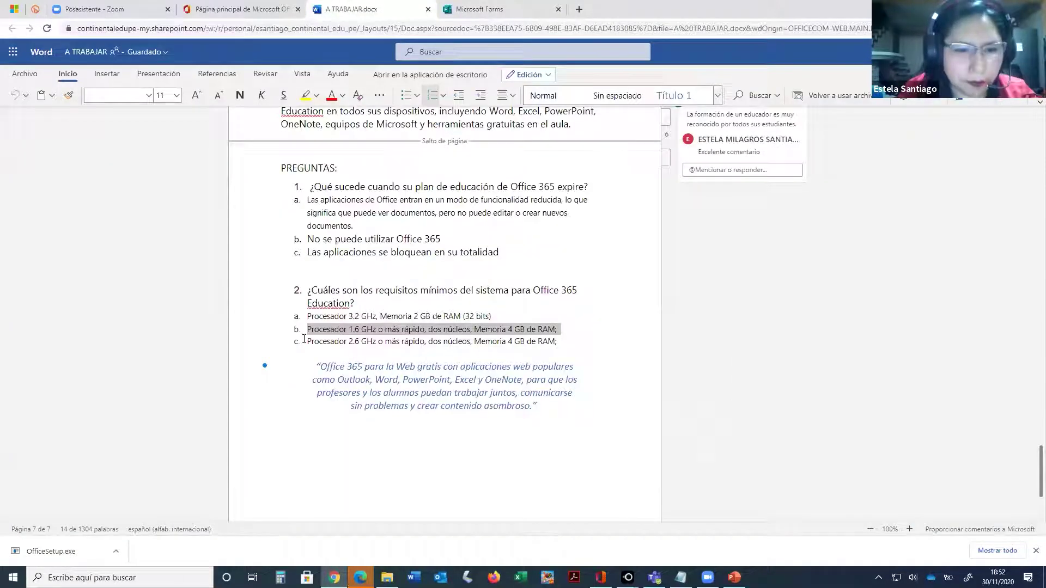
pyautogui.moveTo(308, 341); pyautogui.dragTo(569, 343)
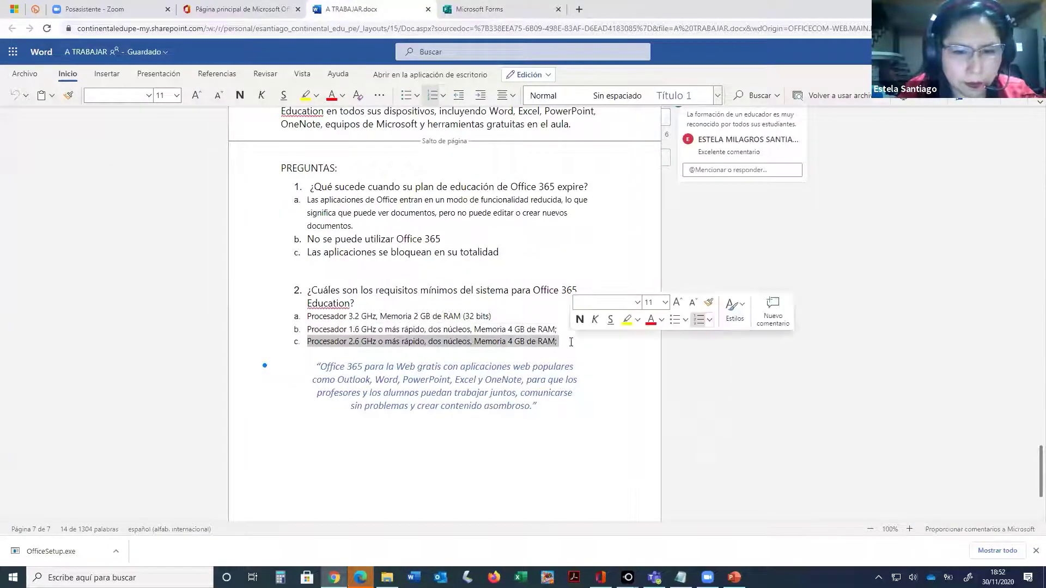
pyautogui.click(479, 8)
pyautogui.hotkey('ctrl', 'v')
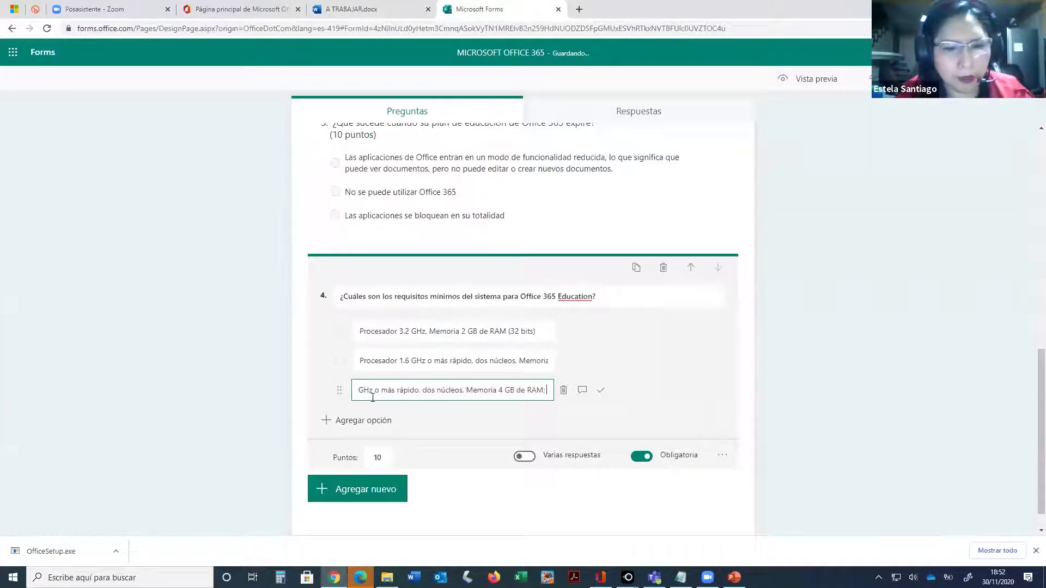
pyautogui.press('BackSpace')
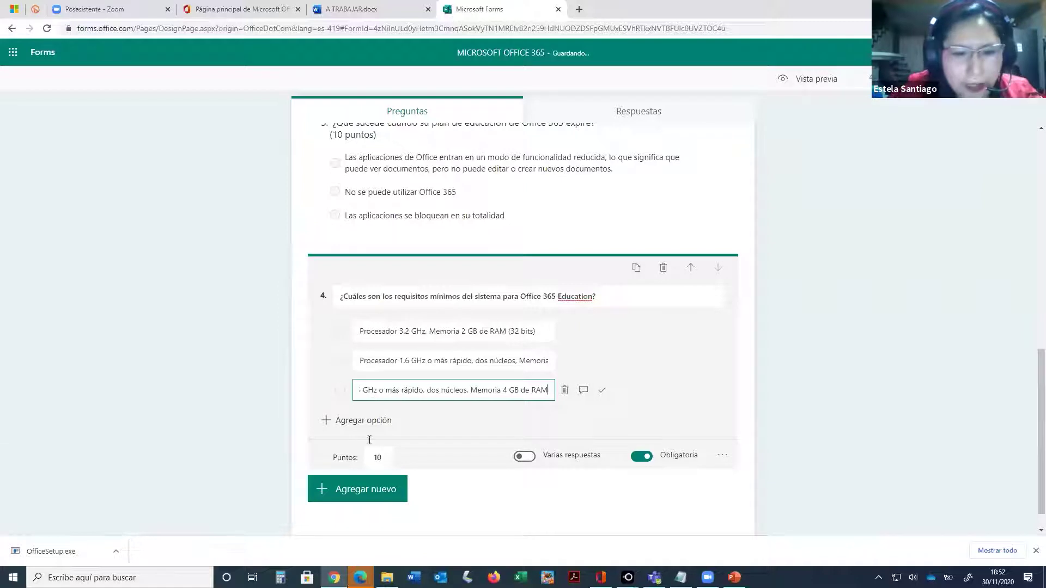
# - Delete the placeholder text question PREGUNTA1 from the PREGUNTAS section
pyautogui.click(350, 240)
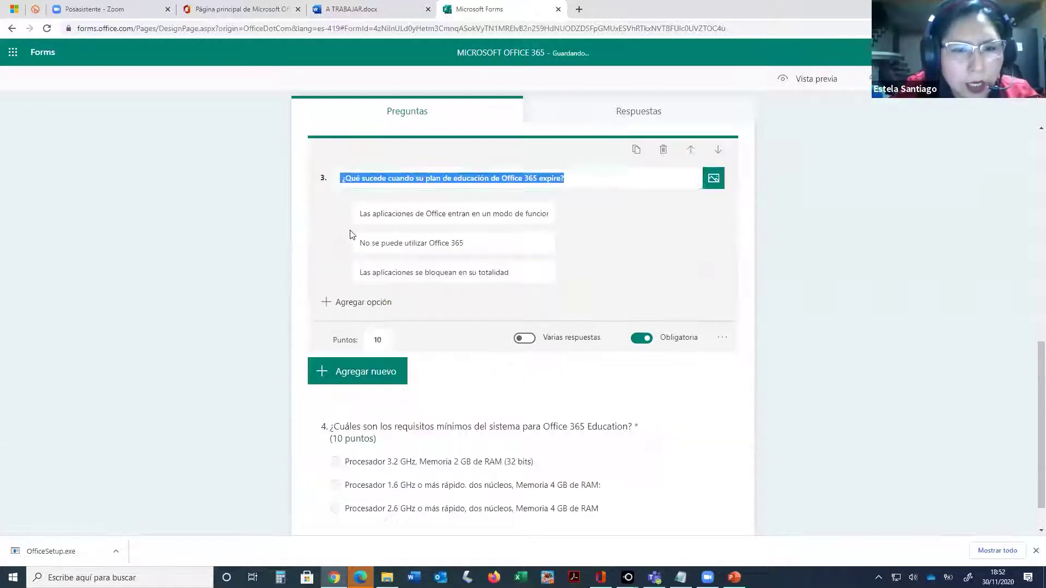
pyautogui.click(387, 465)
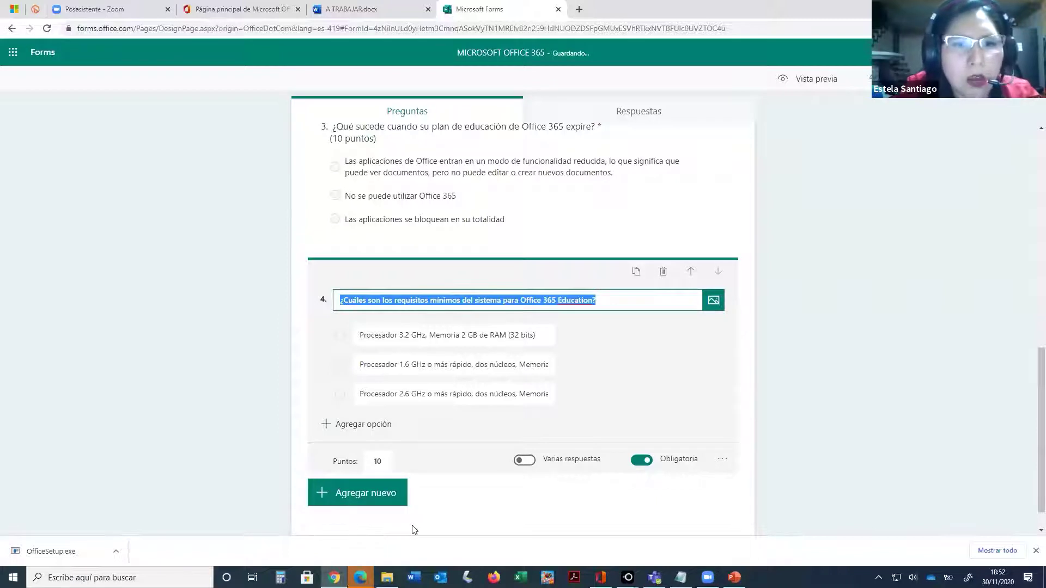
pyautogui.scroll(5, 362, 269)
pyautogui.click(363, 267)
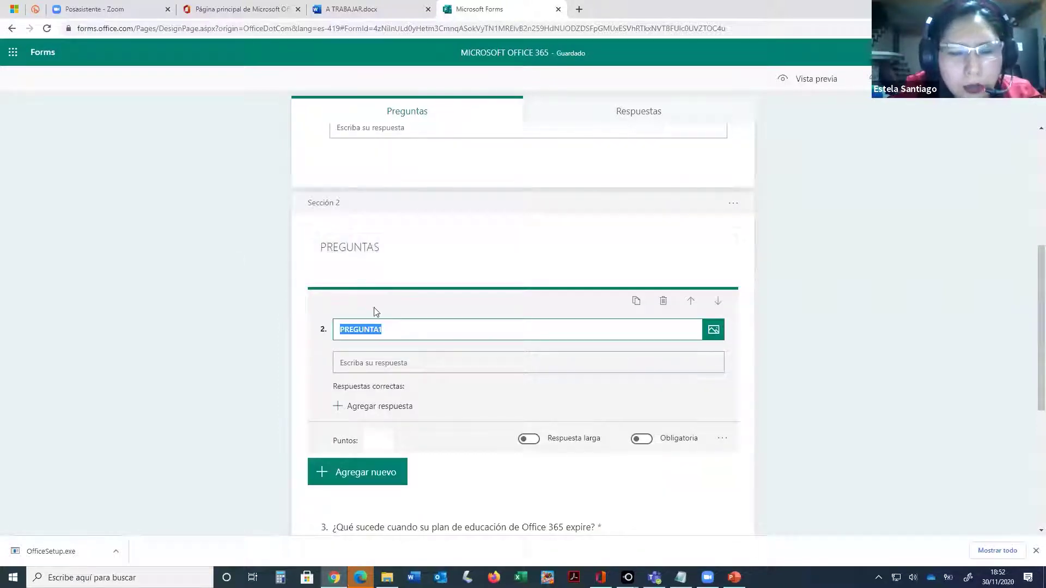
pyautogui.click(665, 301)
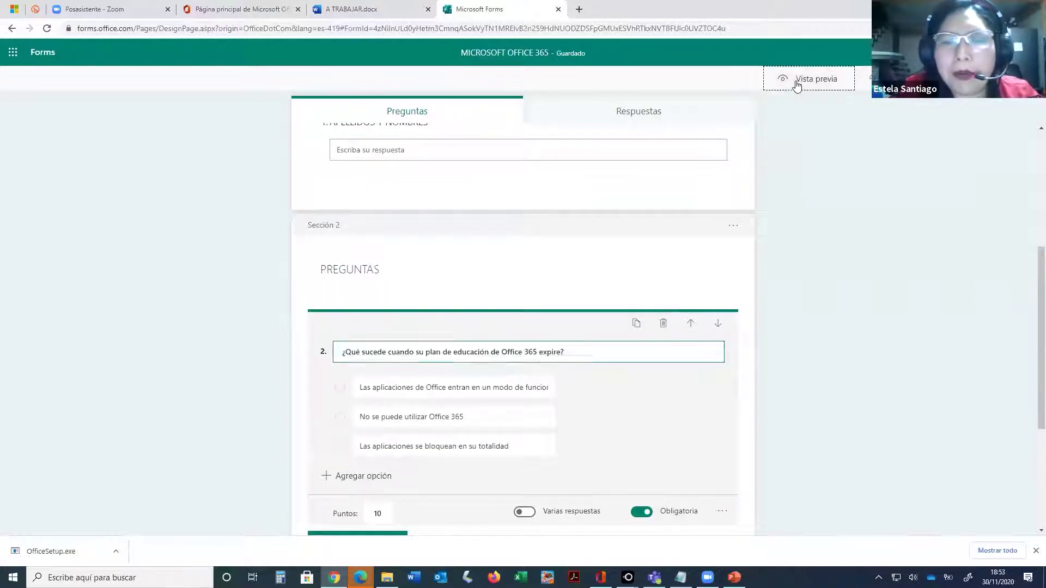
# - Preview the form, enter the respondent's name under APELLIDOS Y NOMBRES and continue to the PREGUNTAS section
pyautogui.click(795, 87)
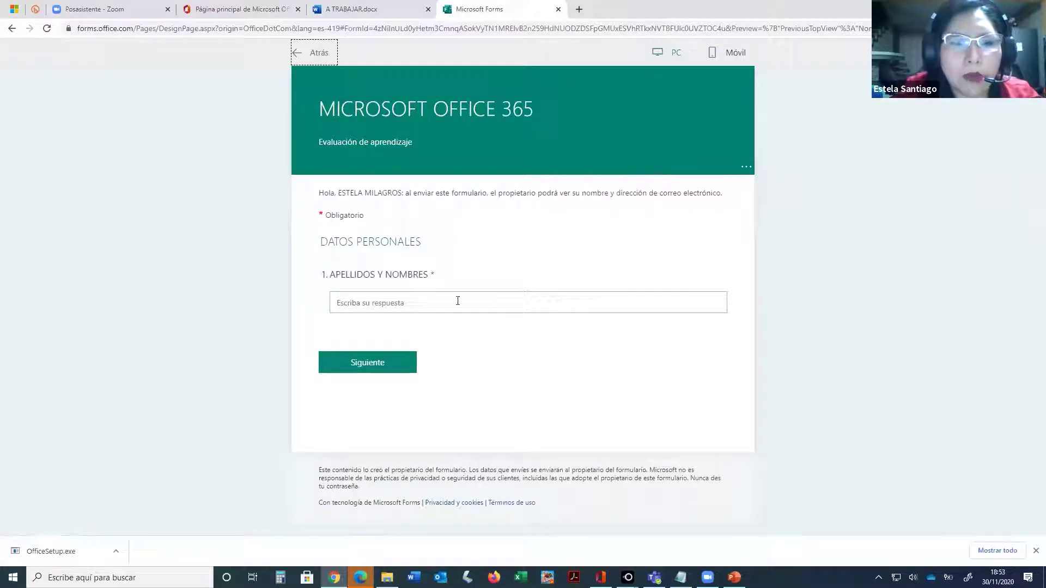
pyautogui.click(412, 306)
pyautogui.write('E')
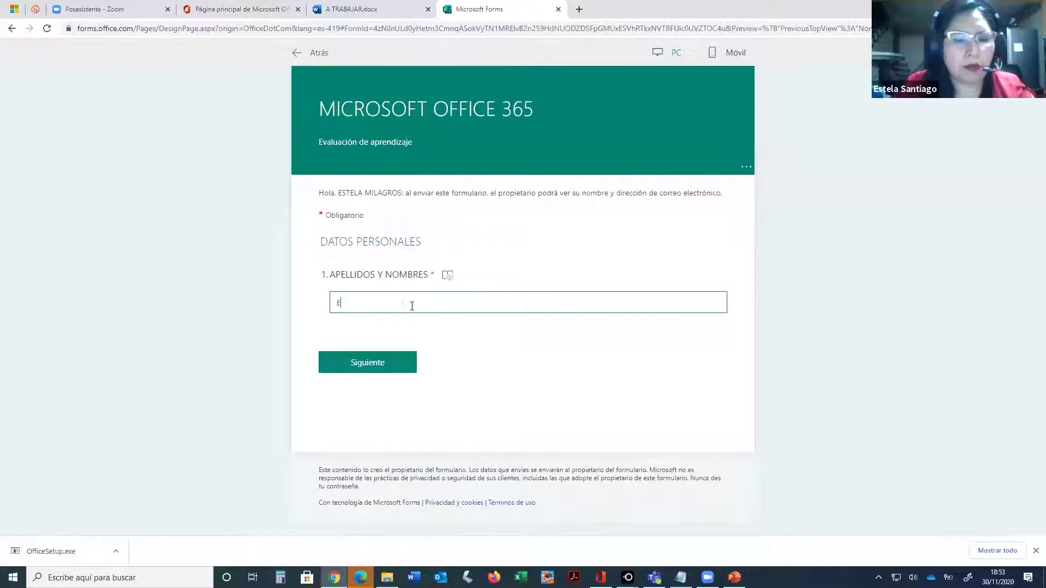
pyautogui.click(366, 370)
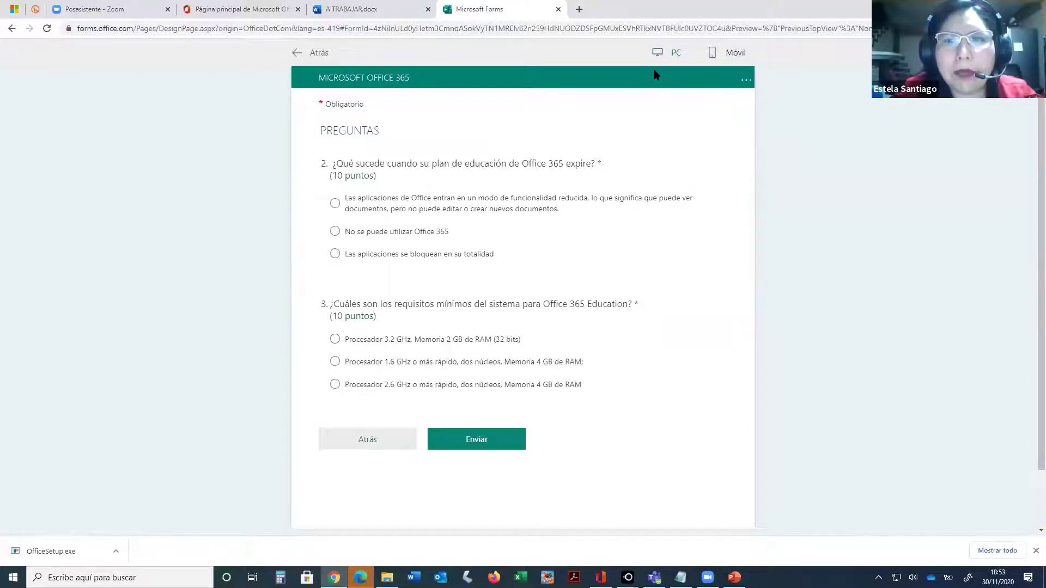
# - Switch the preview to the mobile layout, answer "No se puede utilizar Office 365" and the 1.6 GHz processor option, and submit the response
pyautogui.press('Tab')
pyautogui.press('Return')
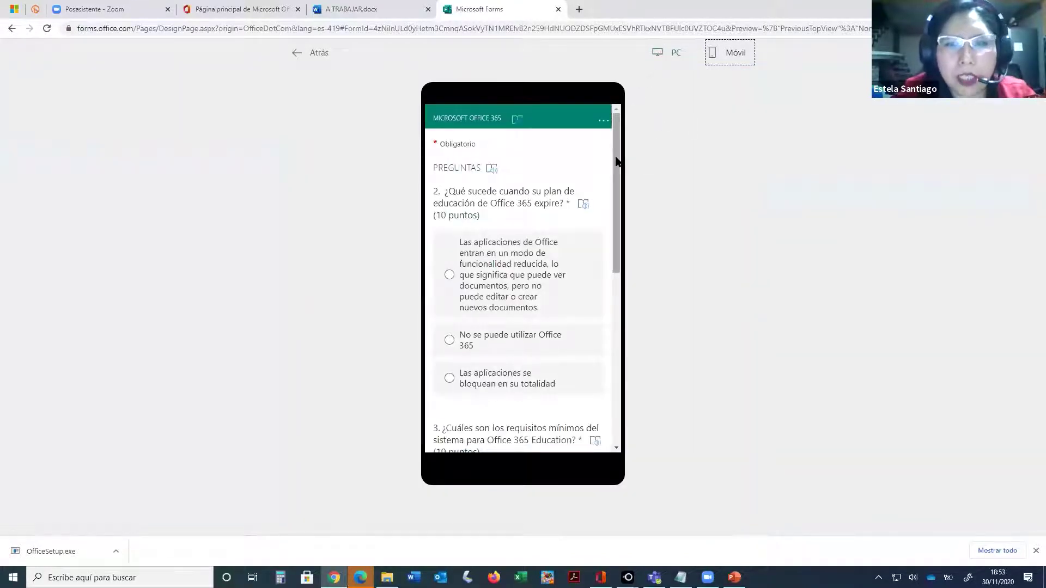
pyautogui.moveTo(616, 167); pyautogui.dragTo(618, 100)
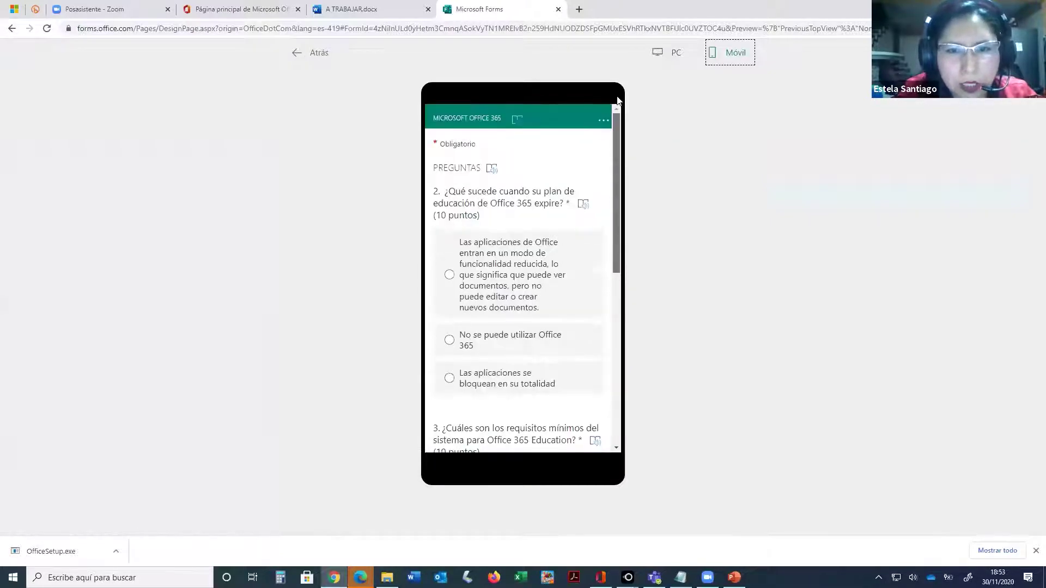
pyautogui.moveTo(612, 158); pyautogui.dragTo(624, 358)
pyautogui.click(556, 240)
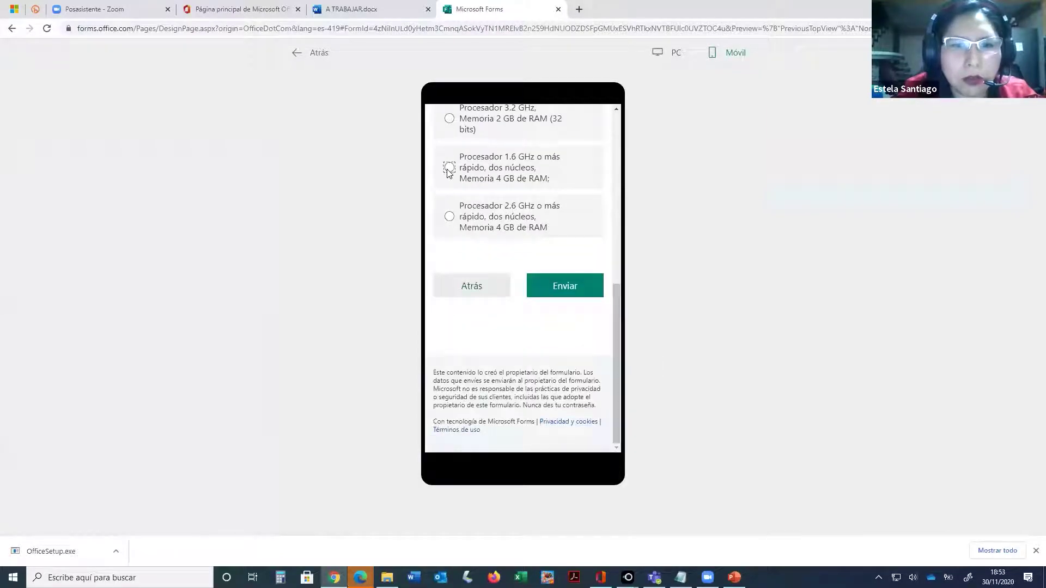
pyautogui.click(449, 167)
pyautogui.click(563, 285)
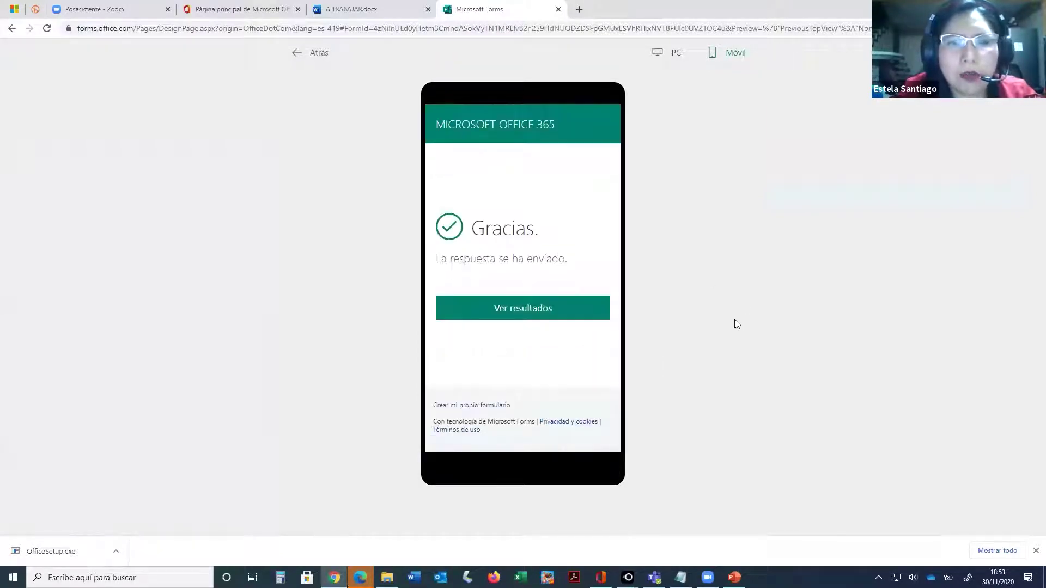
# - Review the results of the submitted test response and return to the form editor
pyautogui.click(556, 318)
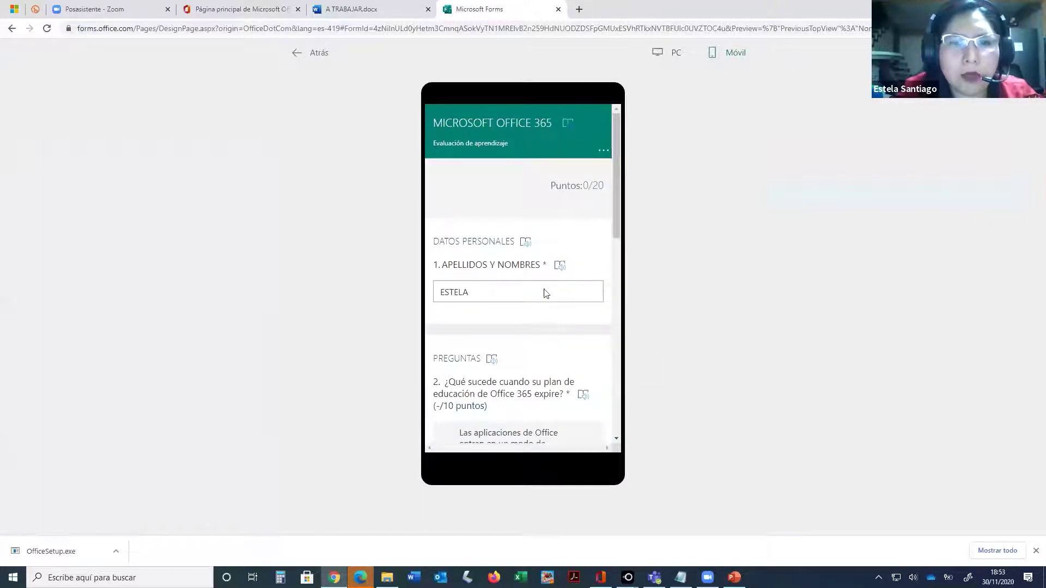
pyautogui.scroll(-10, 543, 295)
pyautogui.scroll(12, 541, 299)
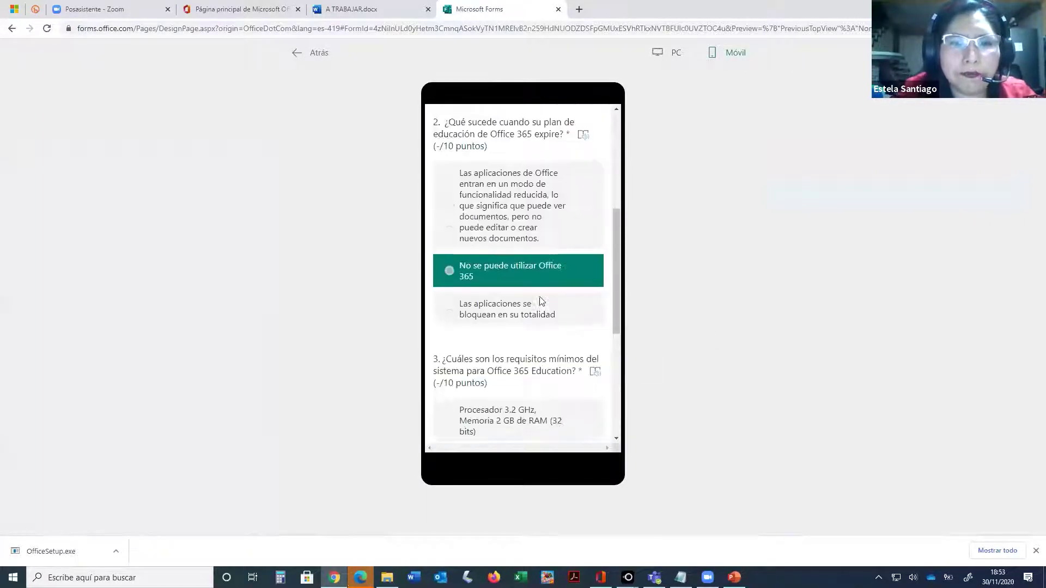
pyautogui.click(307, 57)
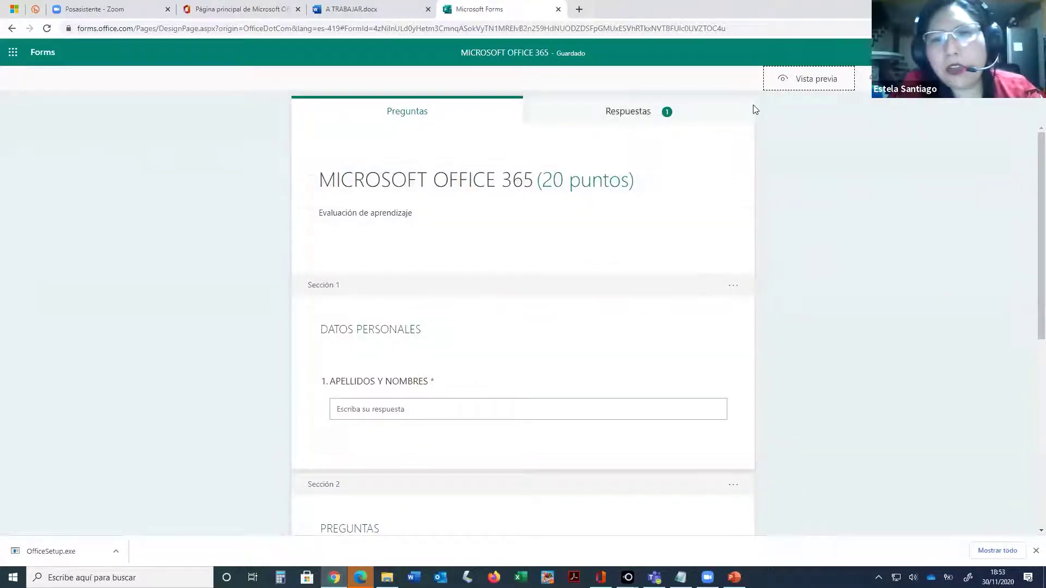
# - Try the purple theme on the form and open the image search for a custom theme background
pyautogui.click(863, 79)
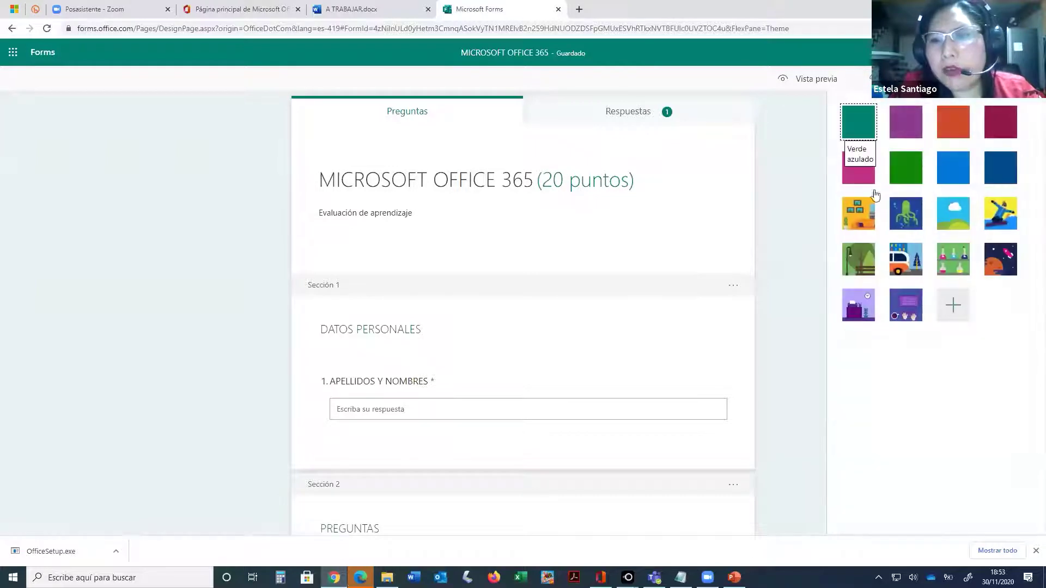
pyautogui.click(906, 122)
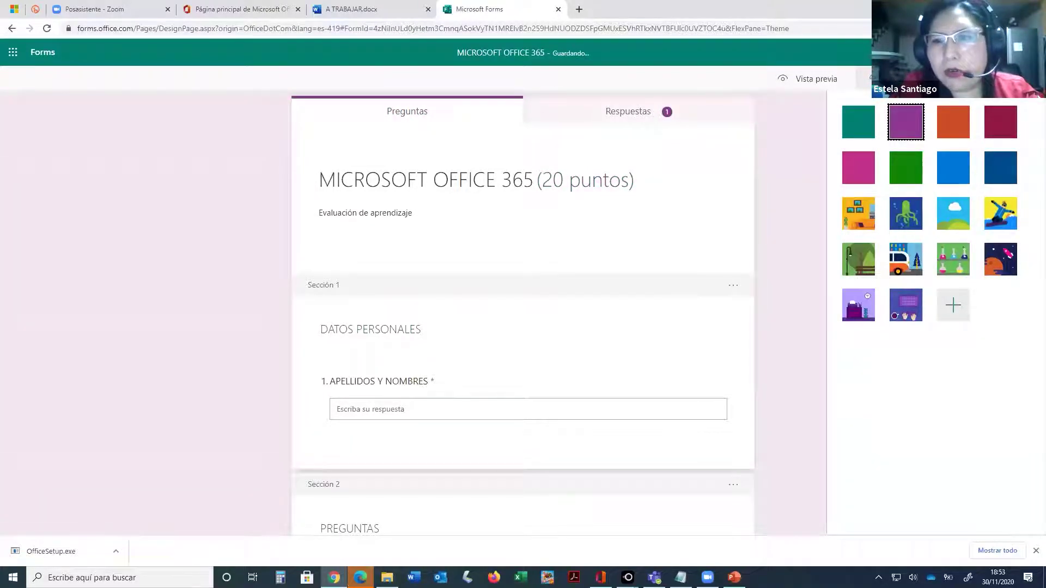
pyautogui.click(948, 316)
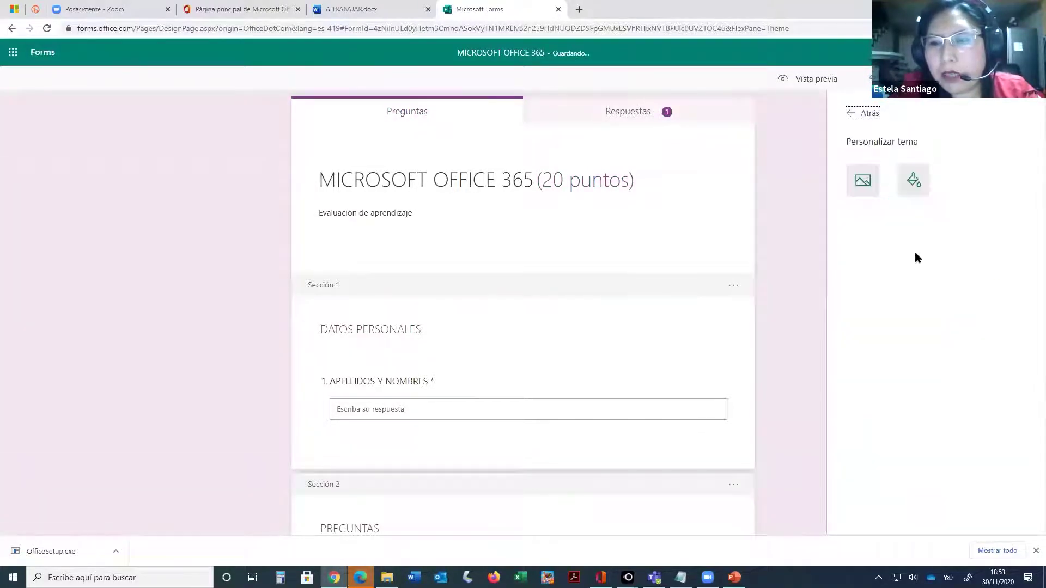
pyautogui.click(860, 183)
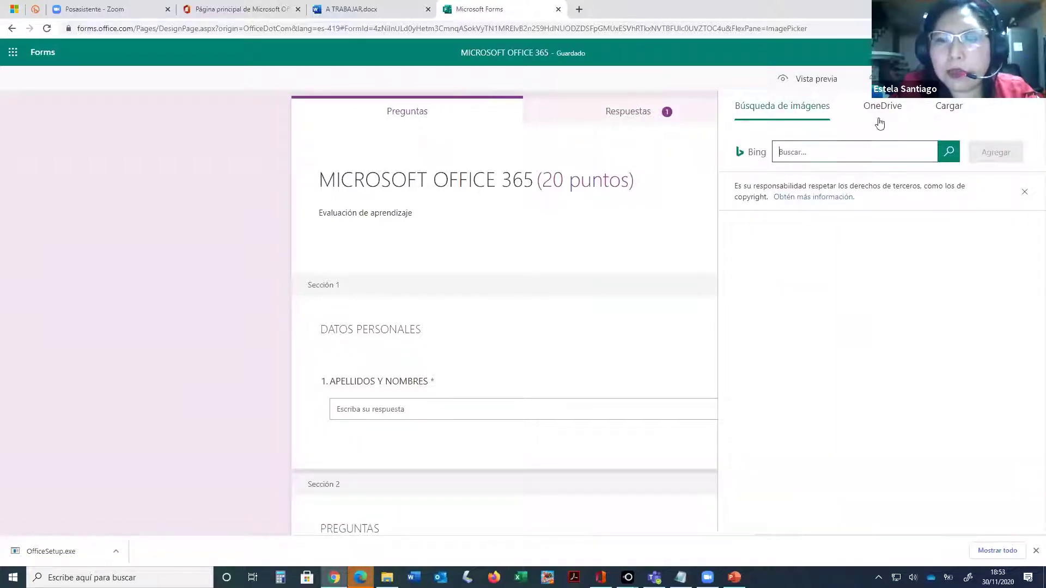
pyautogui.press('Escape')
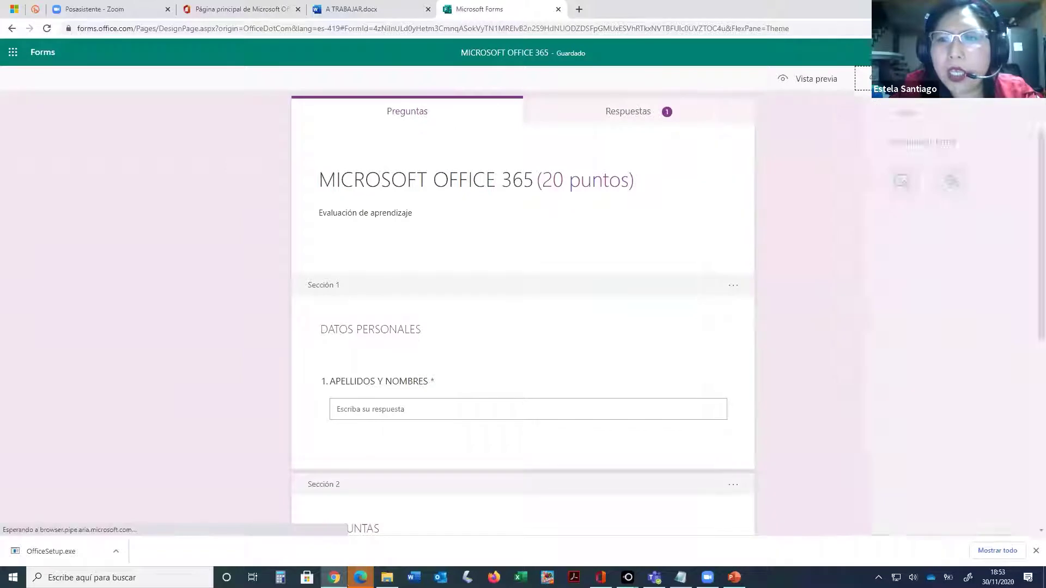
# - Apply the home office theme with the filing cabinet, sofa and water cooler to the form
pyautogui.click(849, 112)
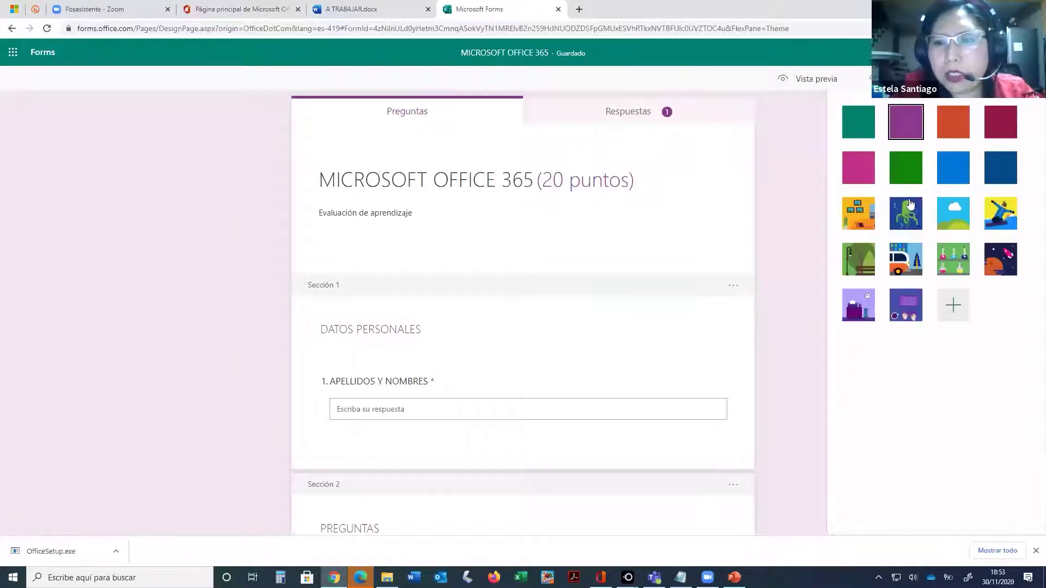
pyautogui.click(866, 219)
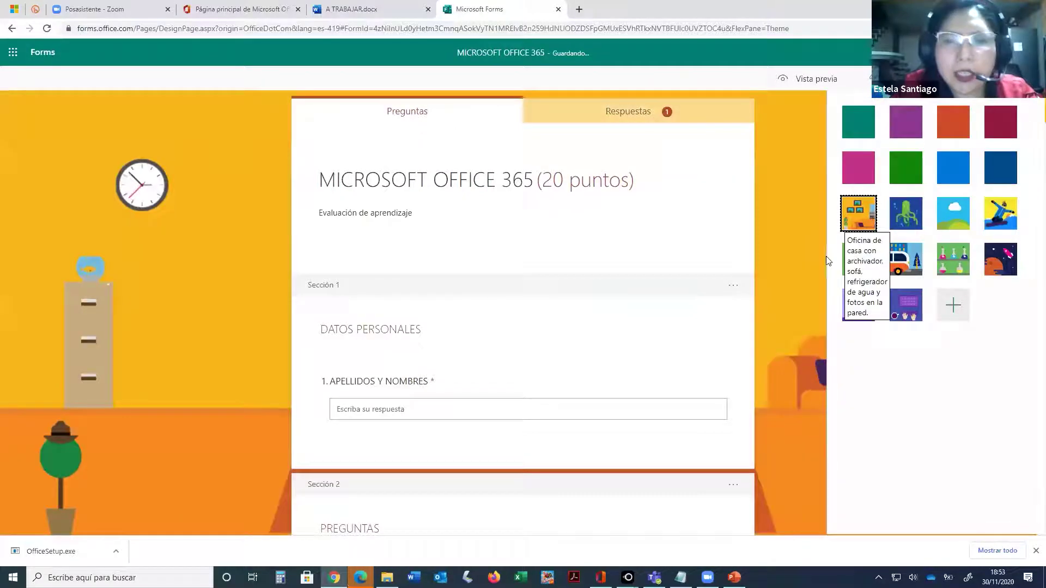
pyautogui.click(796, 231)
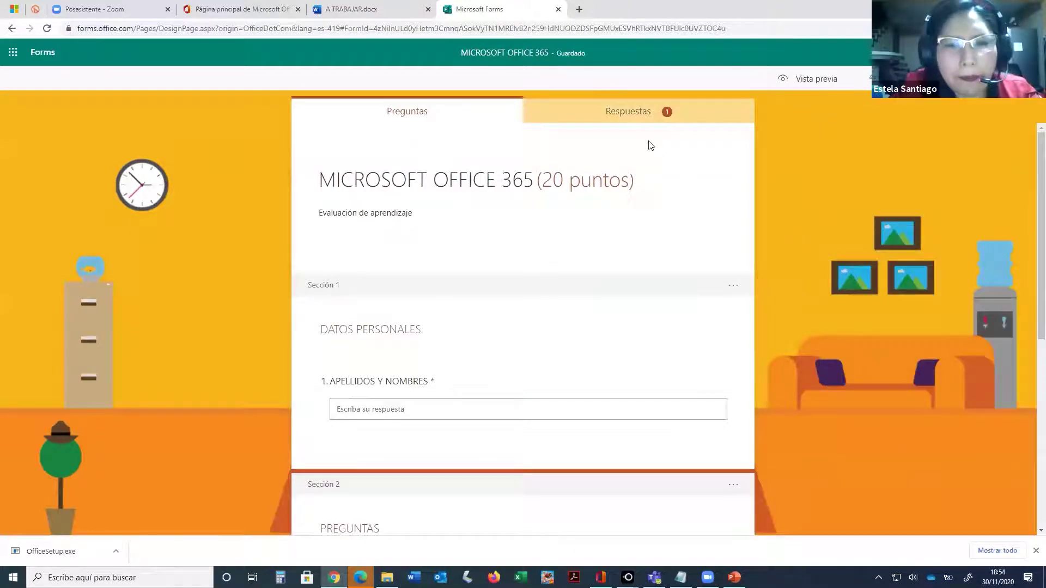
# - Review the form's response summary, including the score overview and the answer charts for each question
pyautogui.click(621, 112)
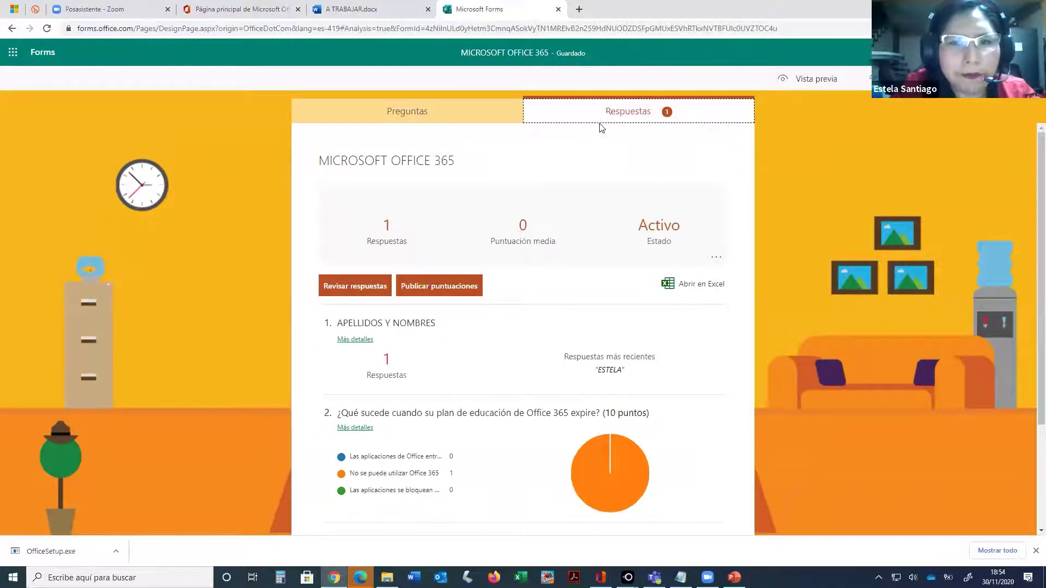
pyautogui.scroll(-3, 284, 219)
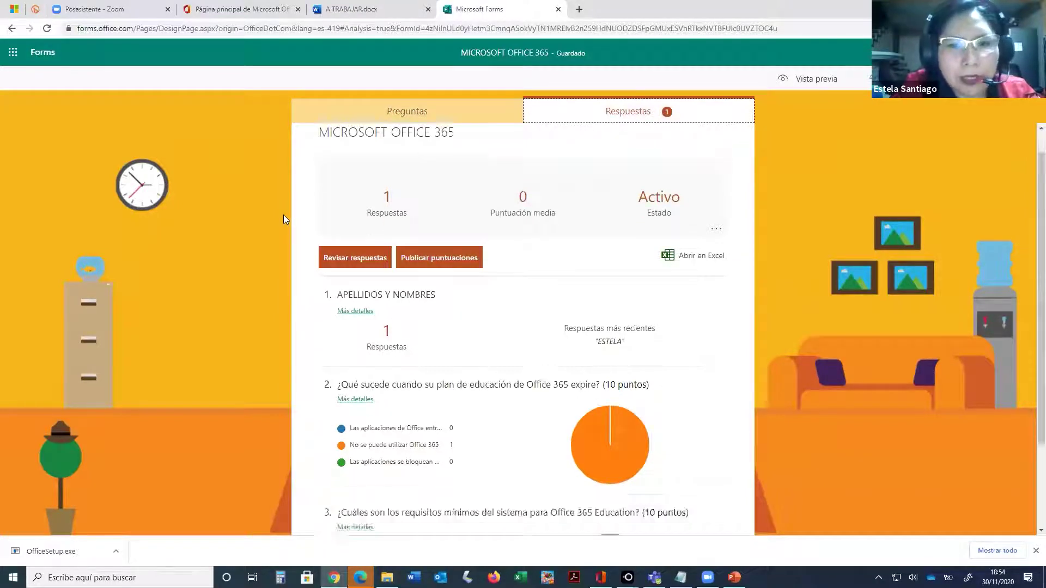
pyautogui.scroll(3, 283, 287)
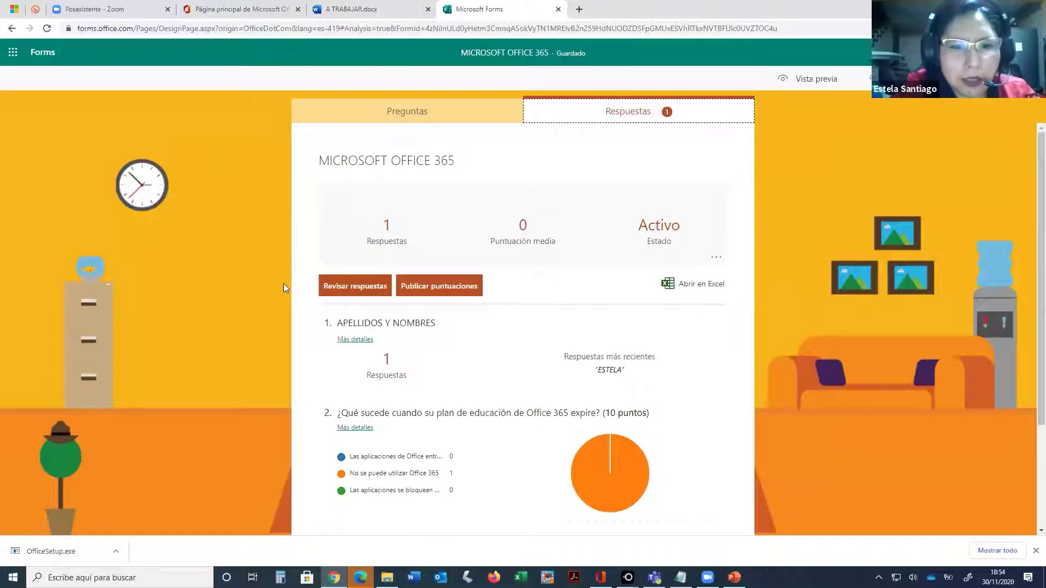
pyautogui.scroll(-3, 249, 250)
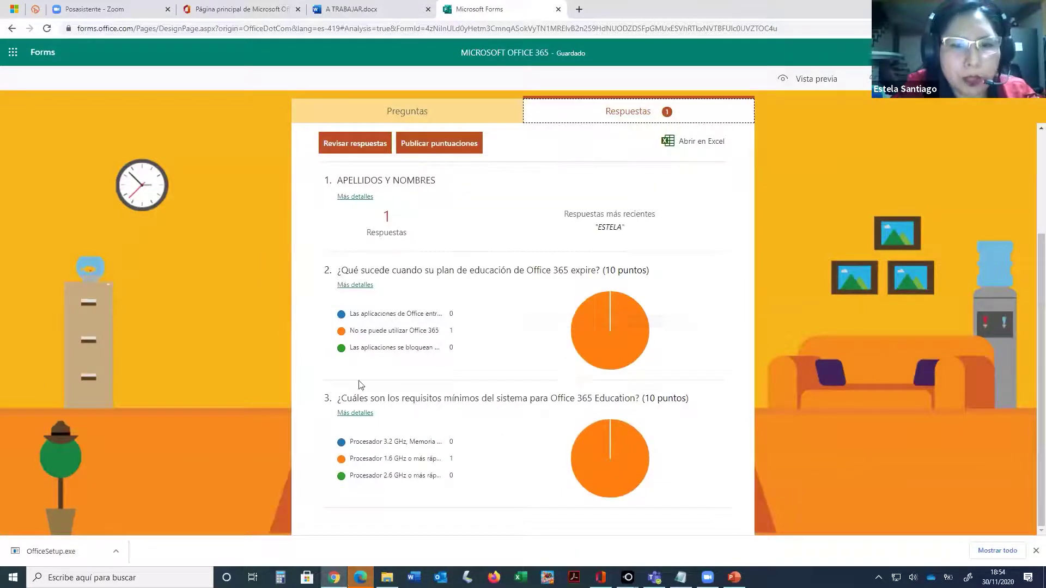
pyautogui.scroll(3, 545, 419)
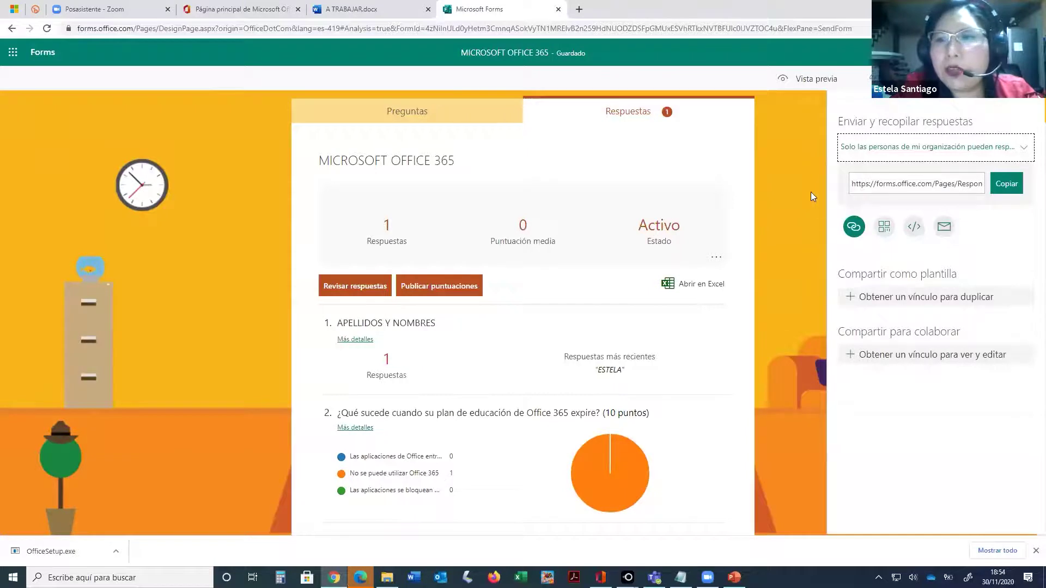
# - Generate the form's sharing QR code and save it as MICROSOFT OFFICE 365.png in the OneDrive - continental.edu.pe folder
pyautogui.click(884, 228)
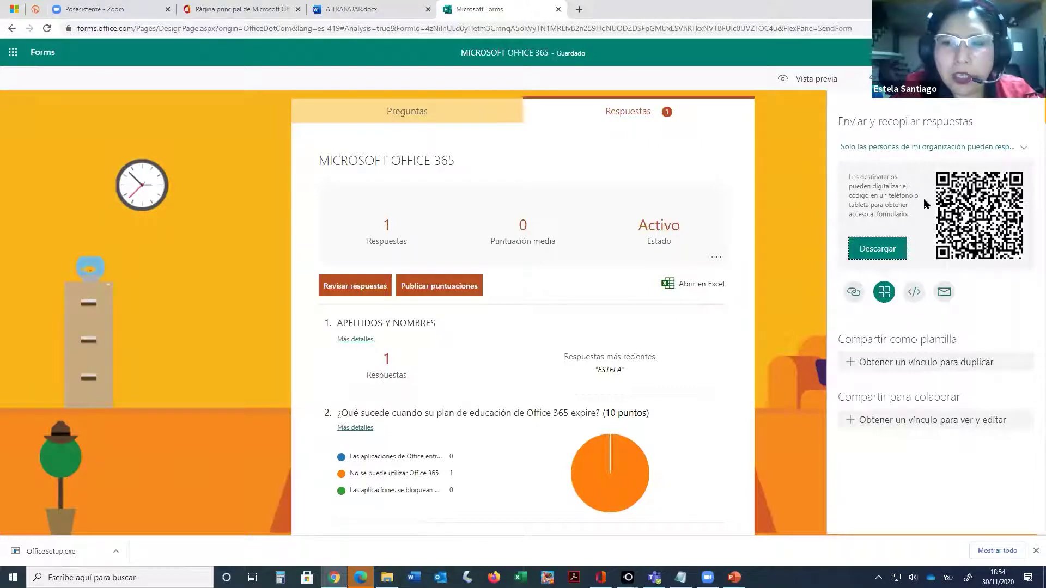
pyautogui.click(878, 249)
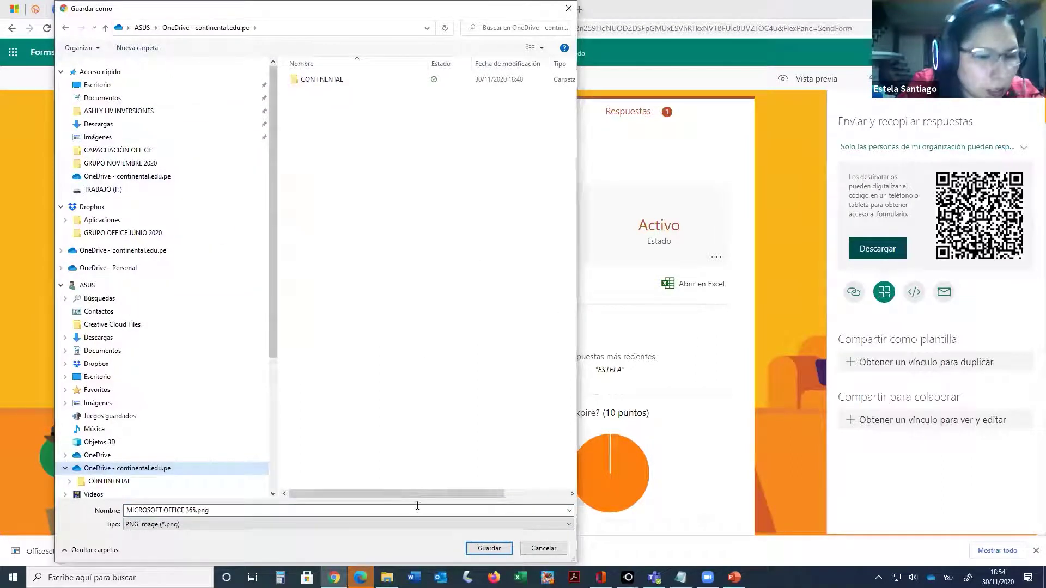
pyautogui.click(435, 528)
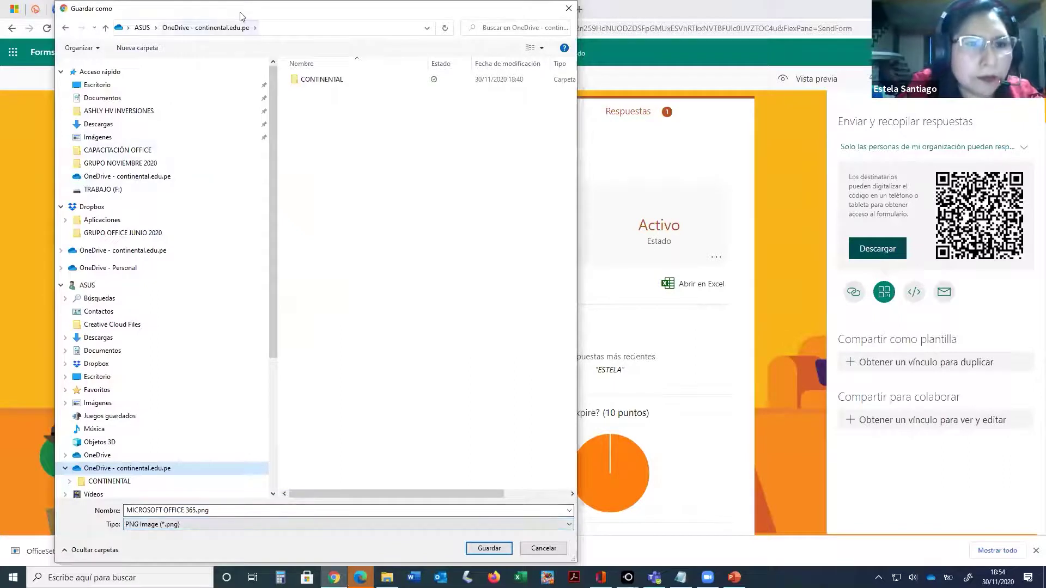
pyautogui.moveTo(248, 9); pyautogui.dragTo(244, 8)
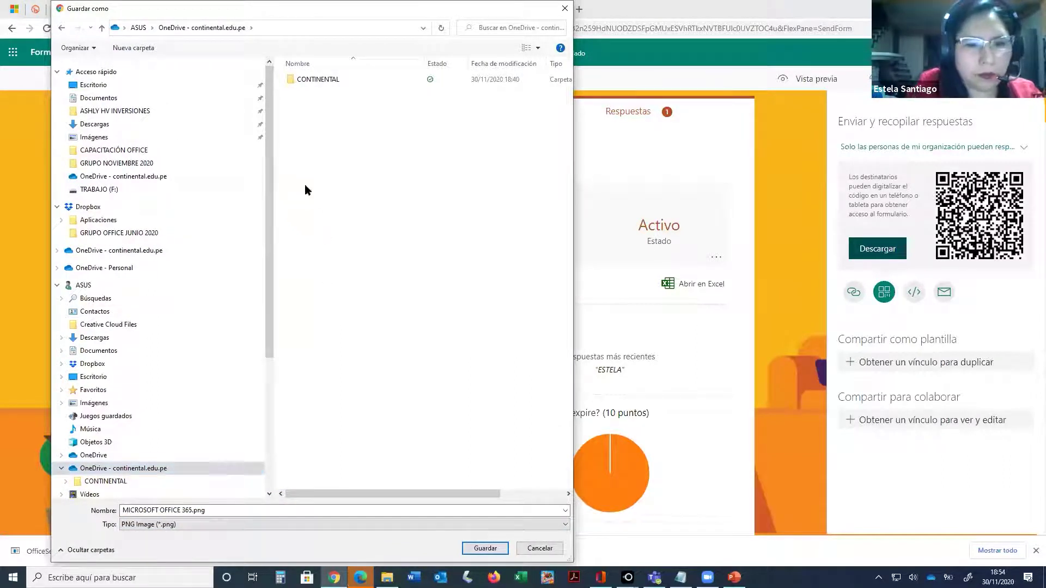
pyautogui.press('Return')
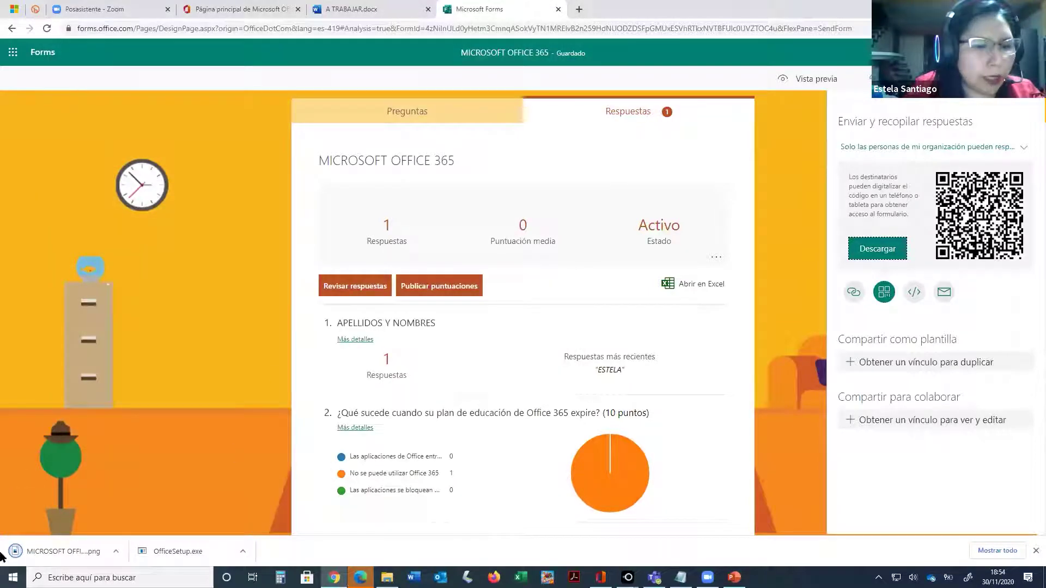
# - Display the downloaded QR image, open the scanned form link on the phone mirrored in LetsView, and return to the form's responses
pyautogui.click(52, 550)
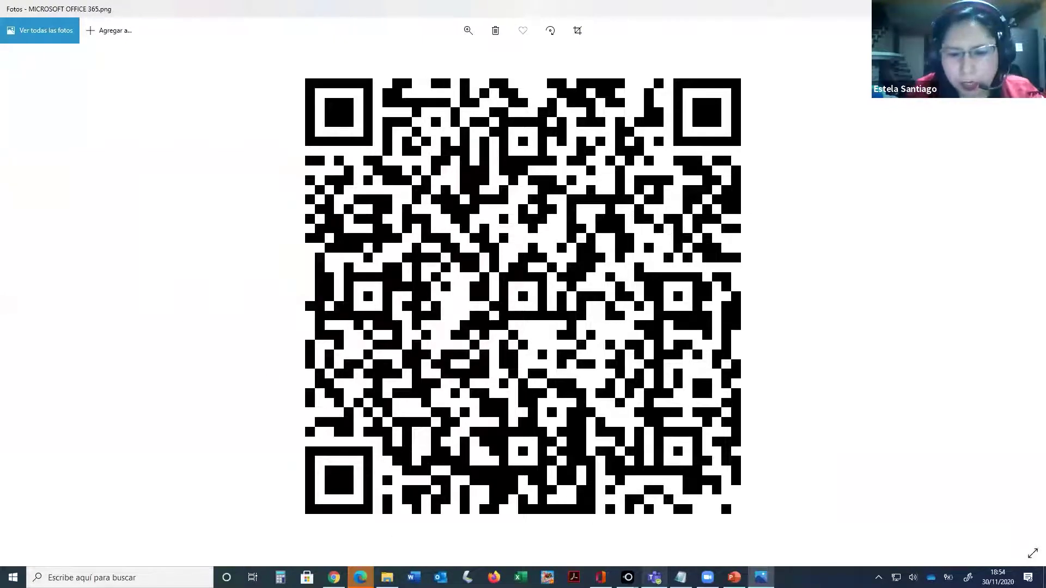
pyautogui.moveTo(628, 576)
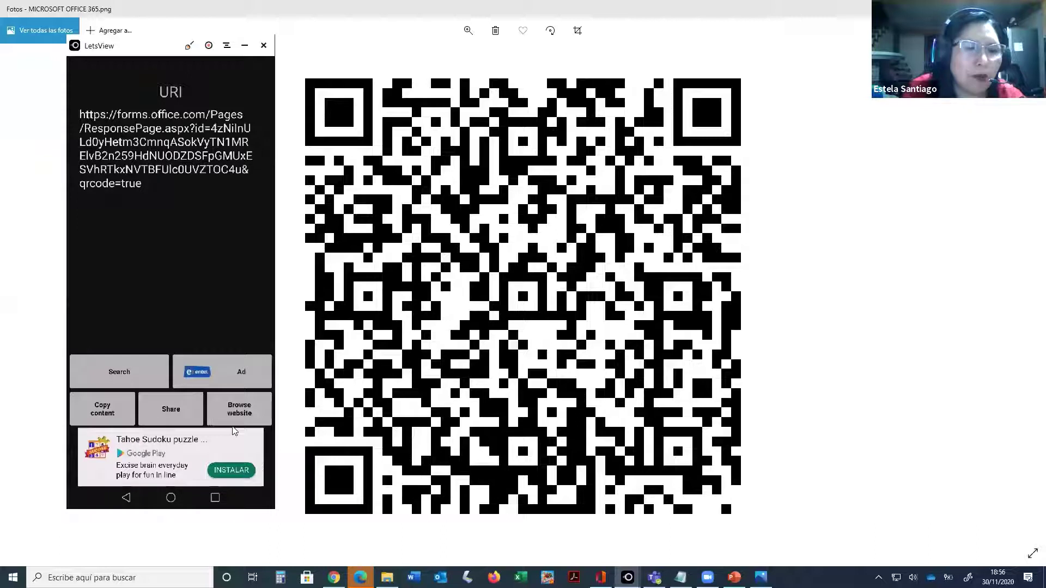
pyautogui.click(255, 417)
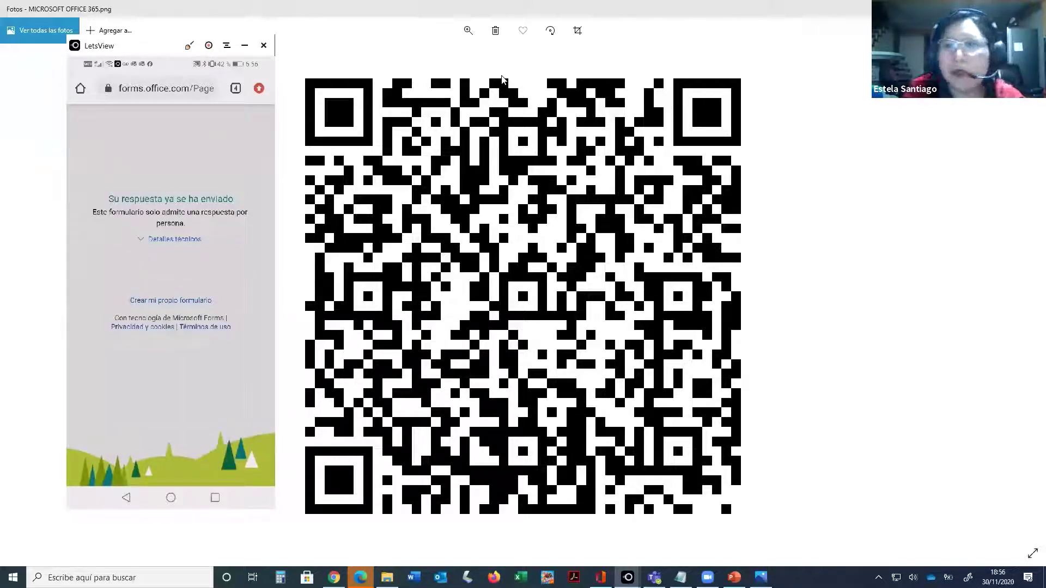
pyautogui.hotkey('alt', 'F4')
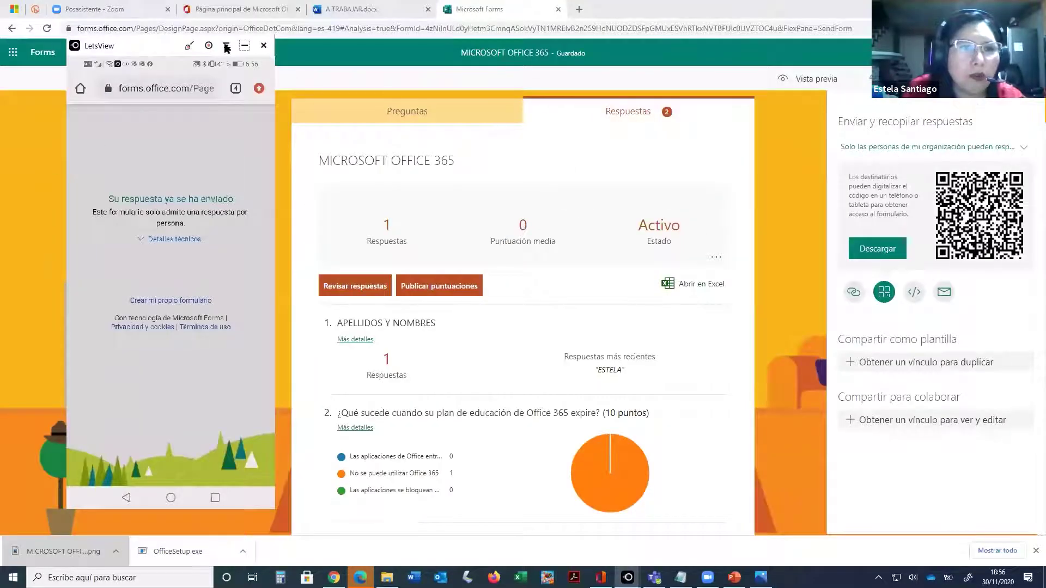
pyautogui.click(245, 46)
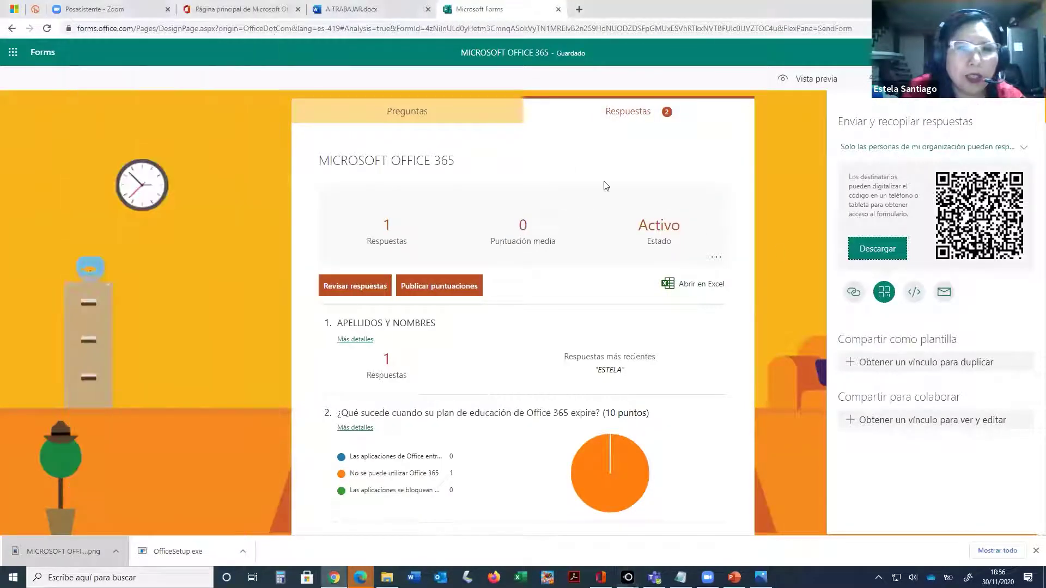
# - Check the form's embed code option, and copy the form's response link
pyautogui.click(913, 294)
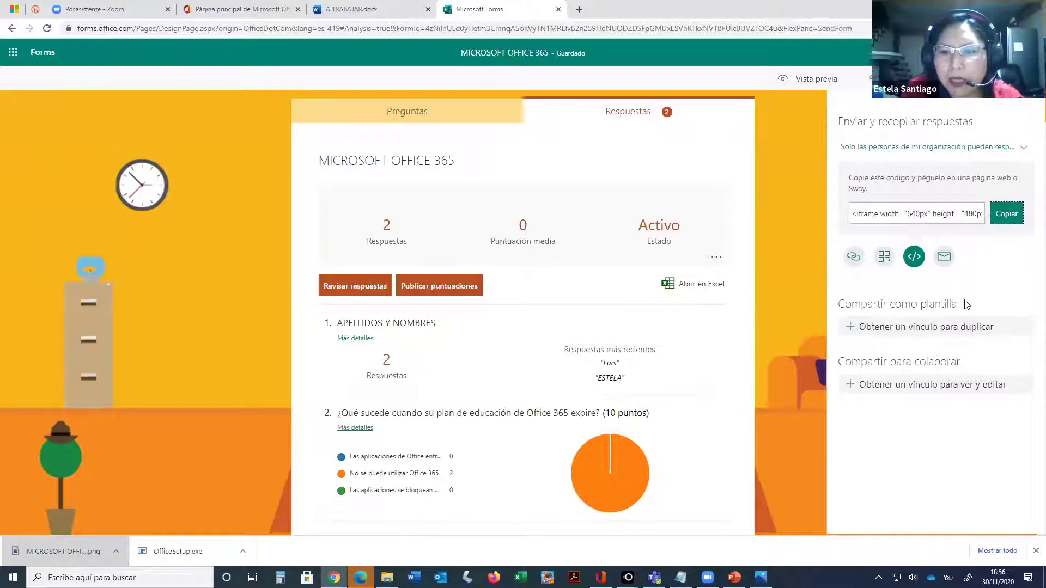
pyautogui.click(854, 256)
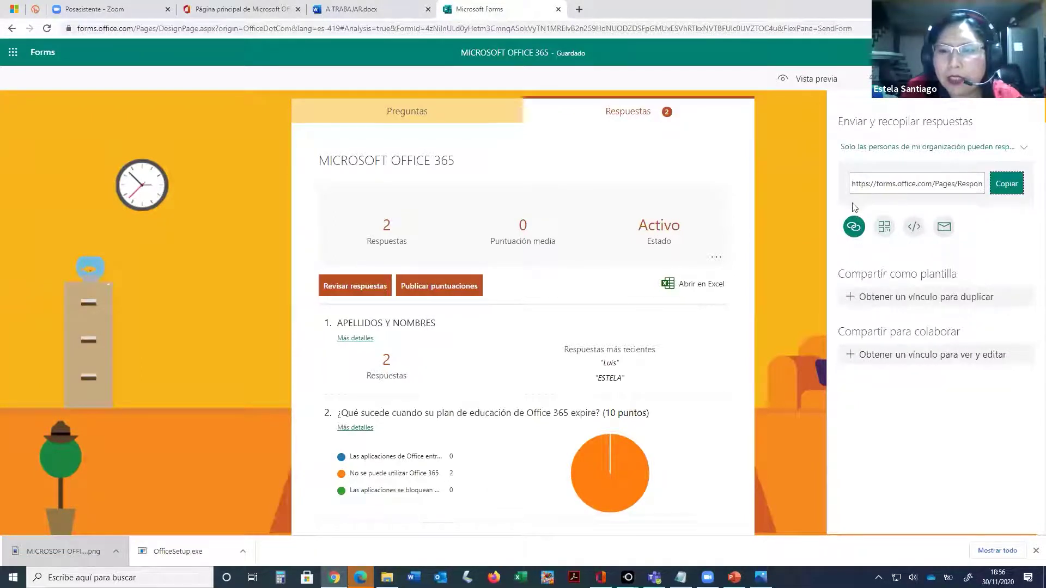
pyautogui.click(1006, 185)
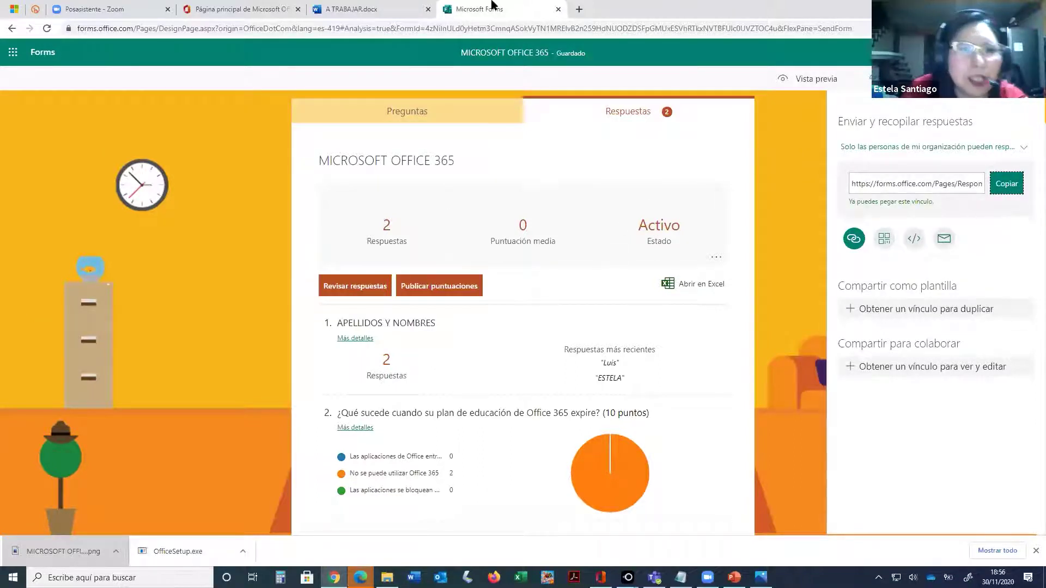
# - Search Google for bitly in a new browser tab and open the Bitly URL Shortener site
pyautogui.hotkey('ctrl', 't')
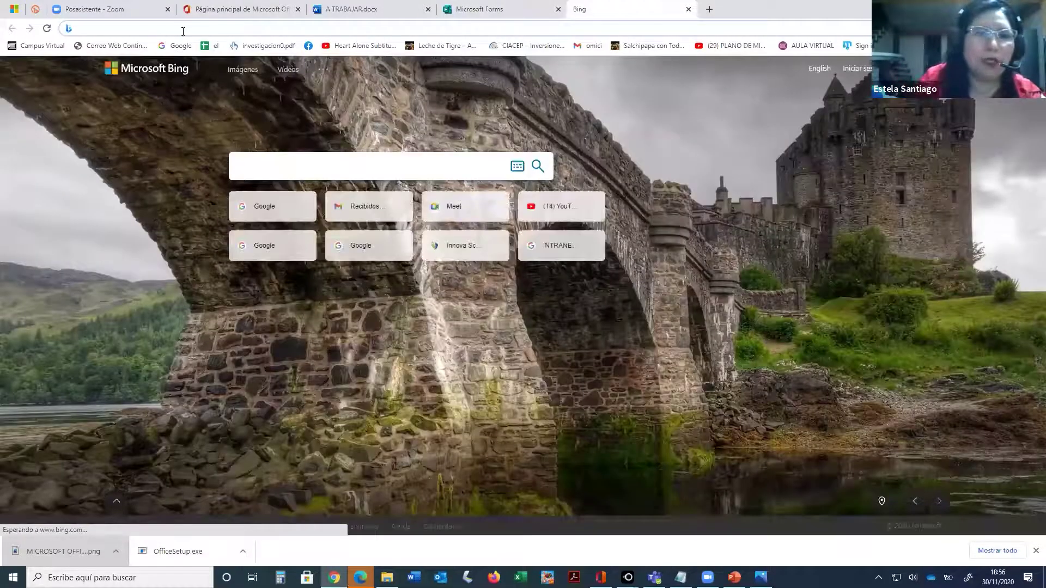
pyautogui.click(177, 45)
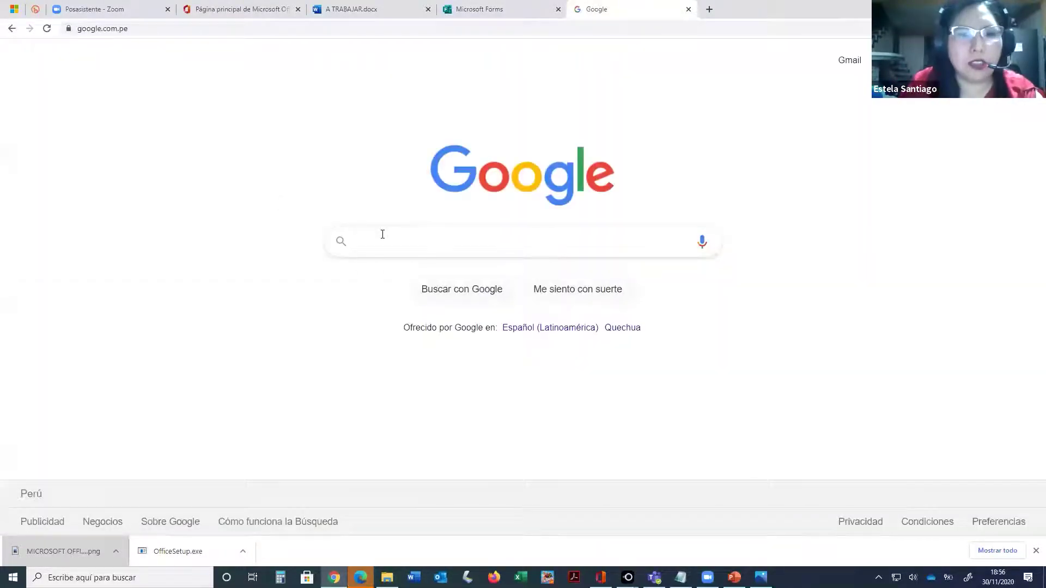
pyautogui.write('BIT')
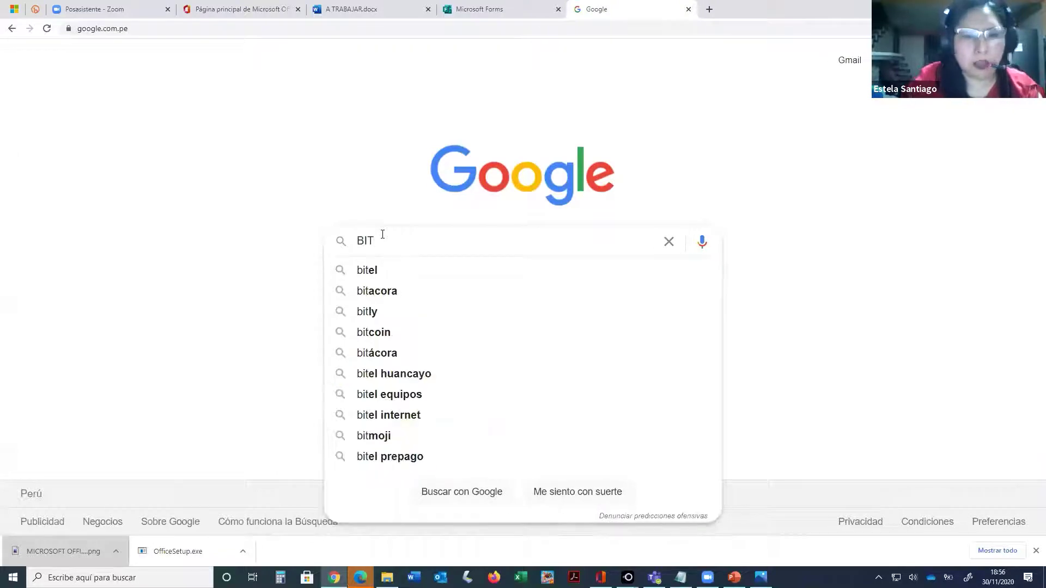
pyautogui.write('L')
pyautogui.press('Down')
pyautogui.press('Return')
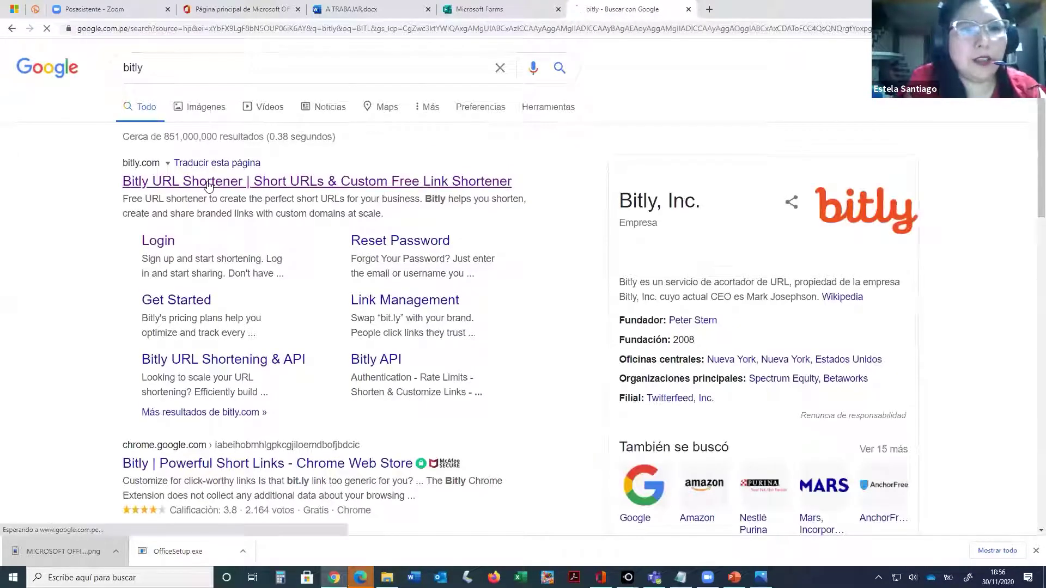
pyautogui.click(456, 192)
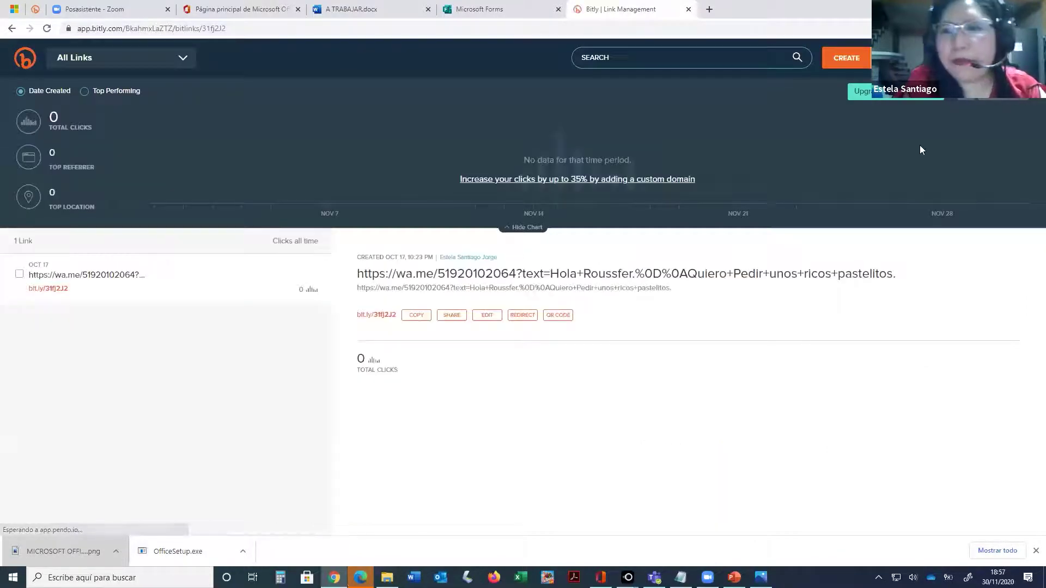
# - Create a Bitly short link from the copied form response URL
pyautogui.click(856, 66)
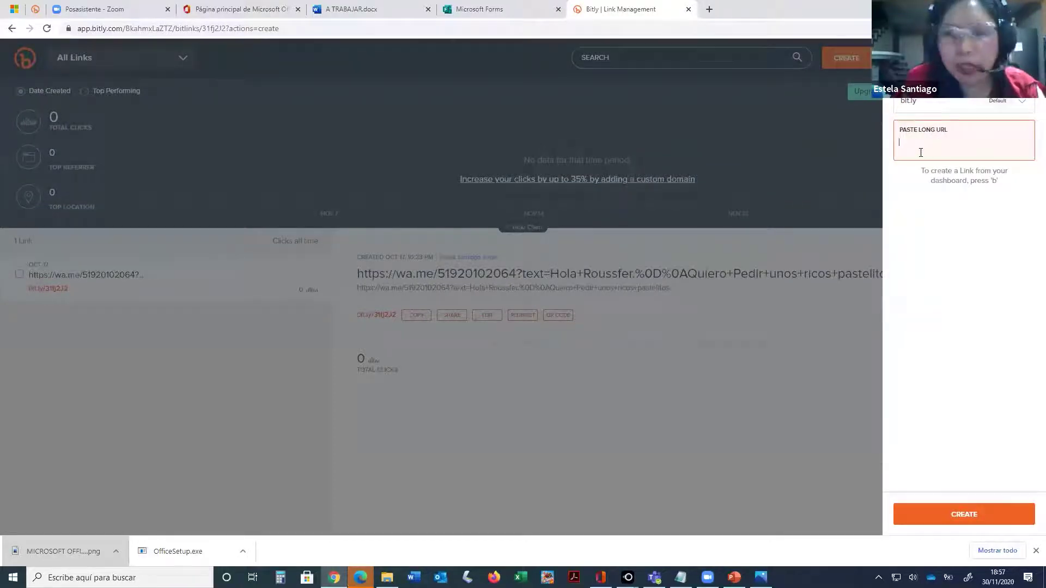
pyautogui.hotkey('ctrl', 'v')
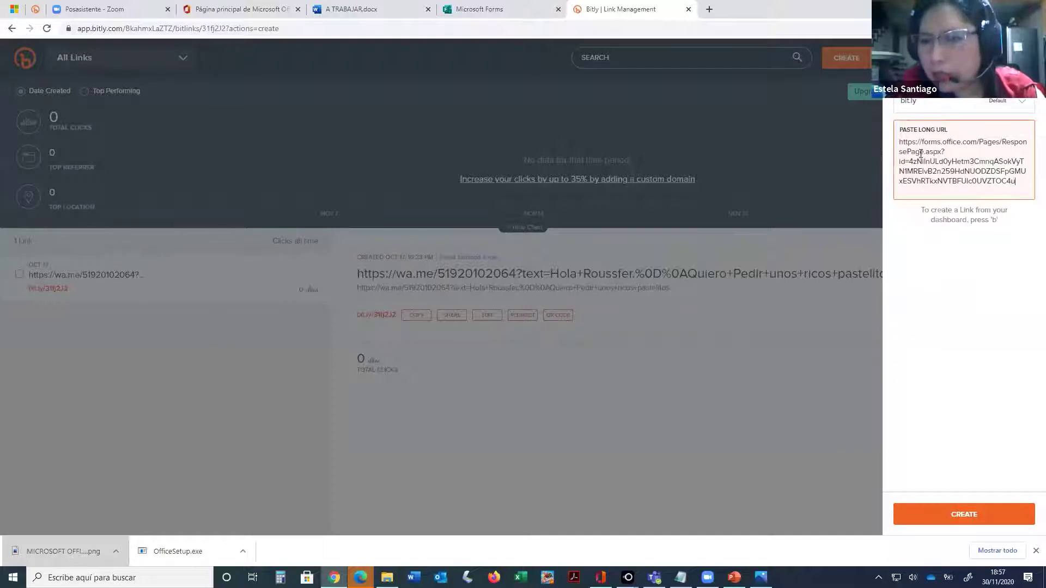
pyautogui.press('Return')
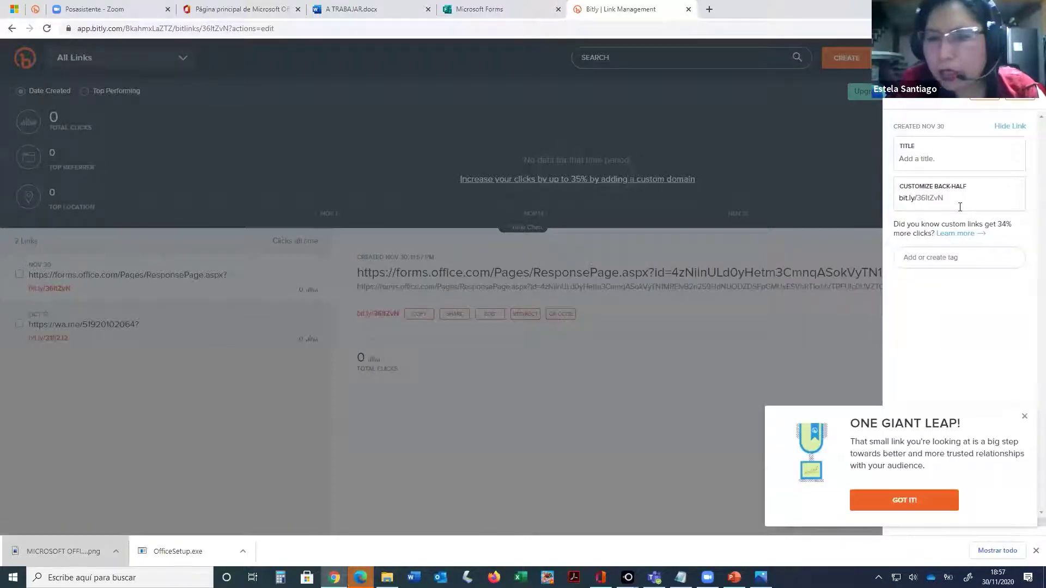
# - Check the customizable back-half of the new Bitly link, close its editing pane, and copy the short link
pyautogui.doubleClick(954, 199)
pyautogui.click(950, 197)
pyautogui.doubleClick(956, 197)
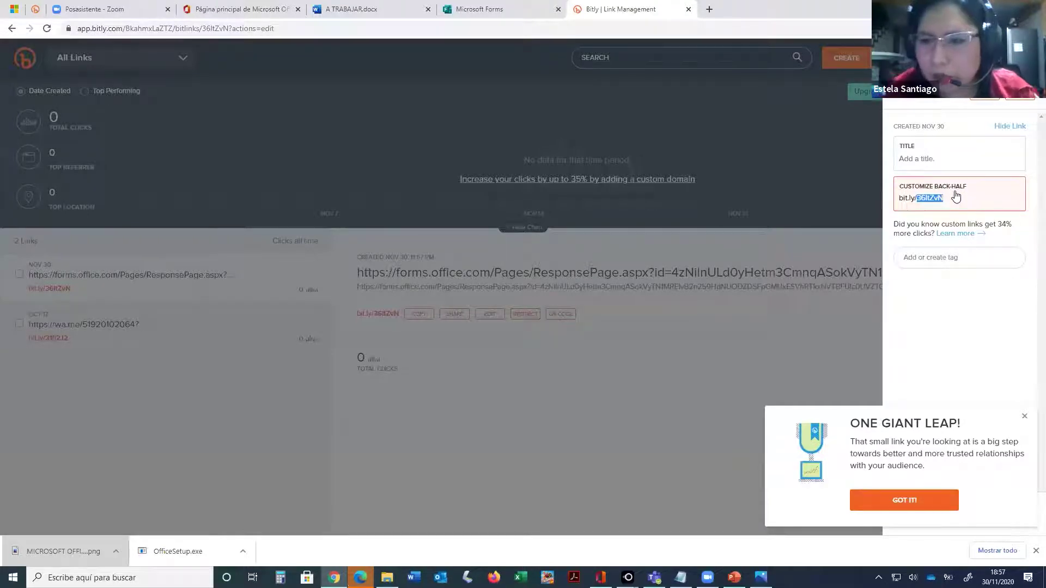
pyautogui.click(792, 319)
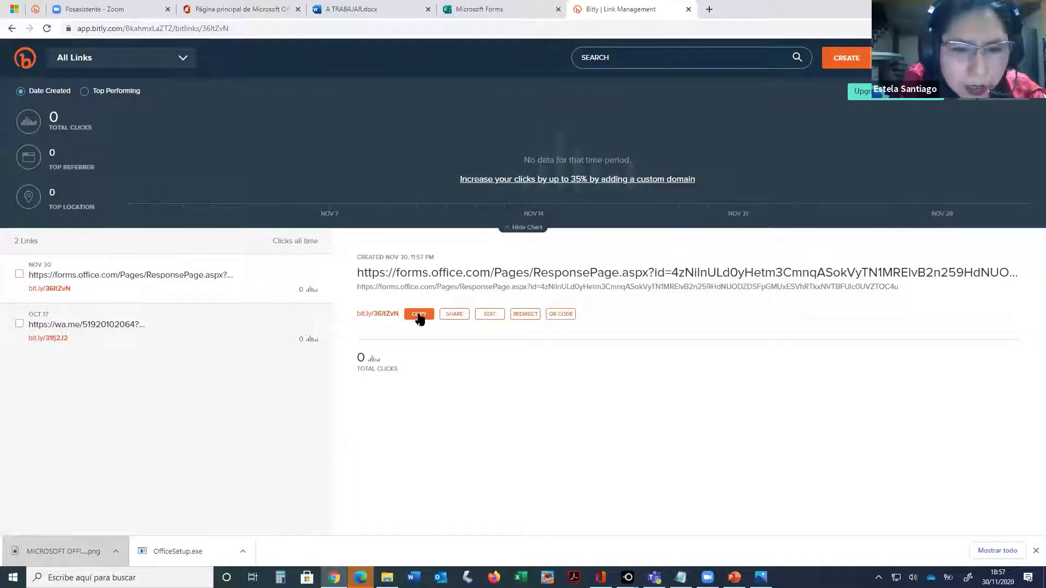
pyautogui.click(420, 320)
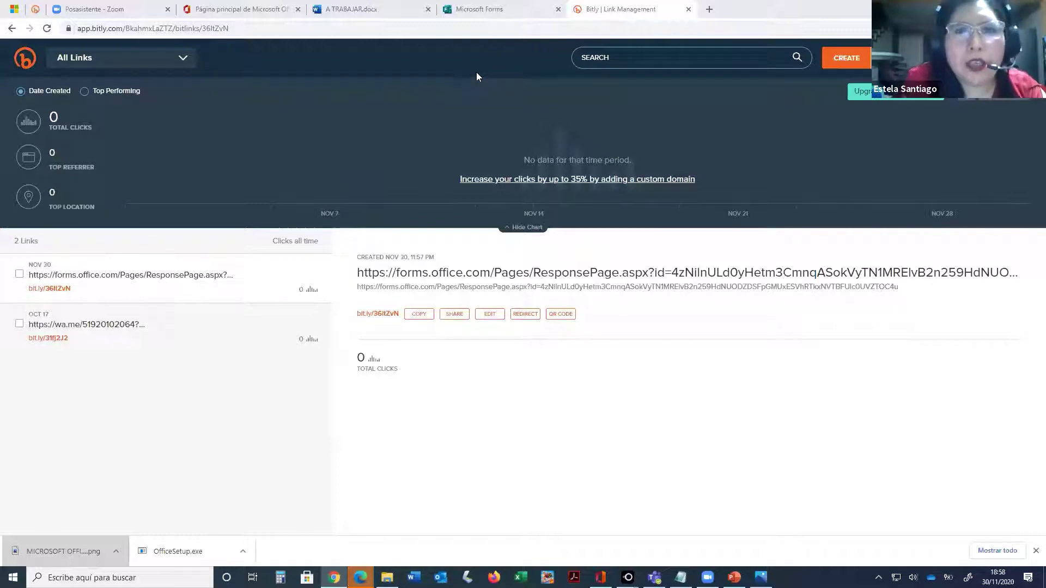
# - Return to the Microsoft Forms tab, examine each respondent's submitted answers in the response review, and go back to the response summary
pyautogui.click(480, 6)
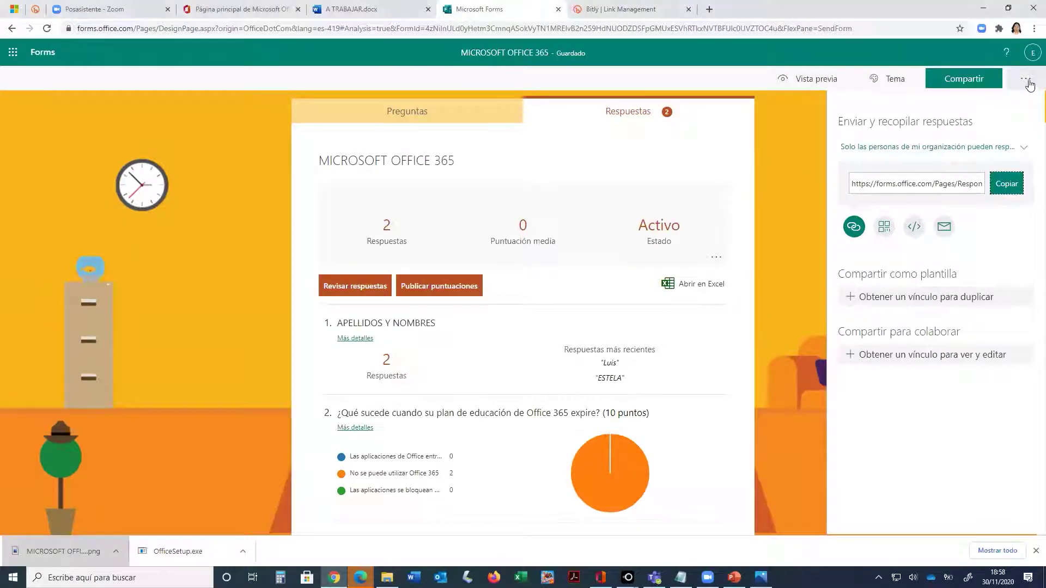
pyautogui.click(1026, 82)
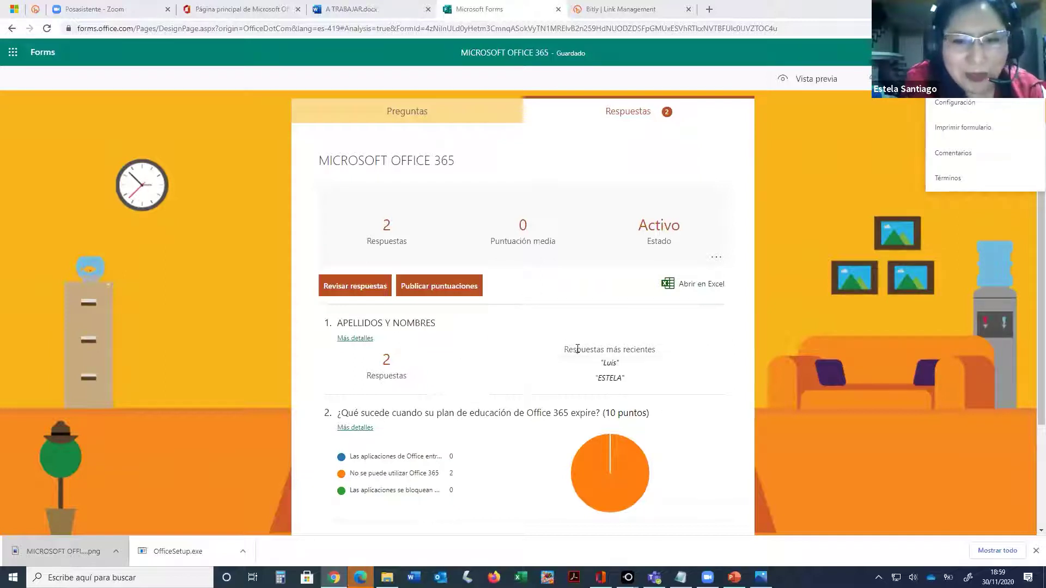
pyautogui.click(370, 288)
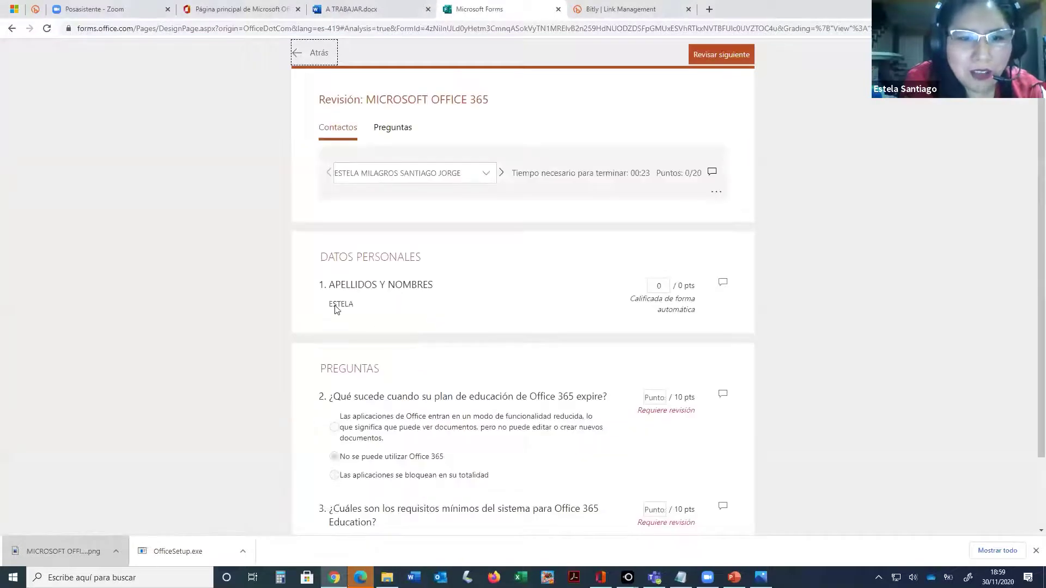
pyautogui.scroll(-2, 353, 326)
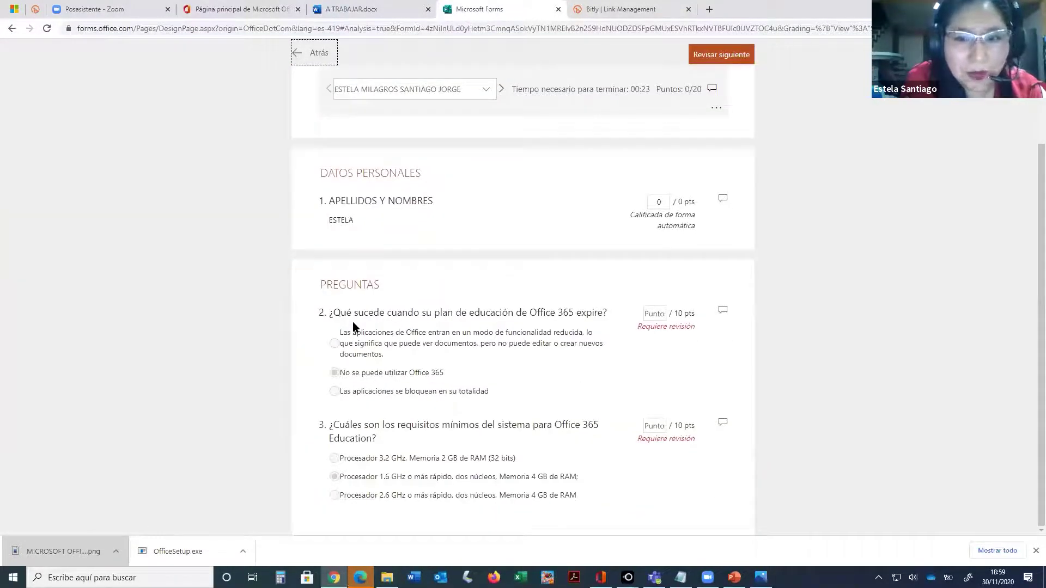
pyautogui.scroll(2, 353, 326)
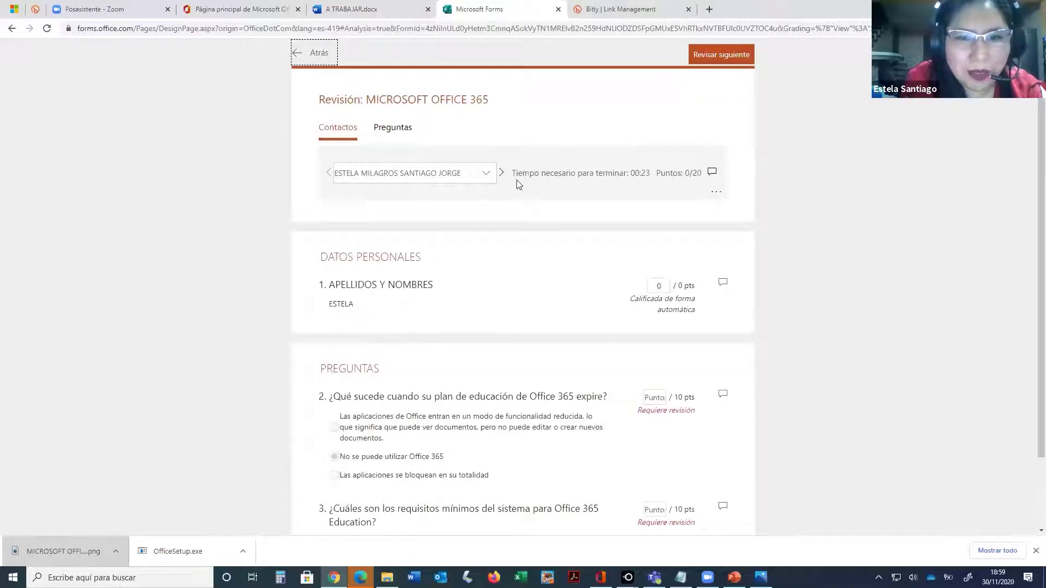
pyautogui.click(501, 173)
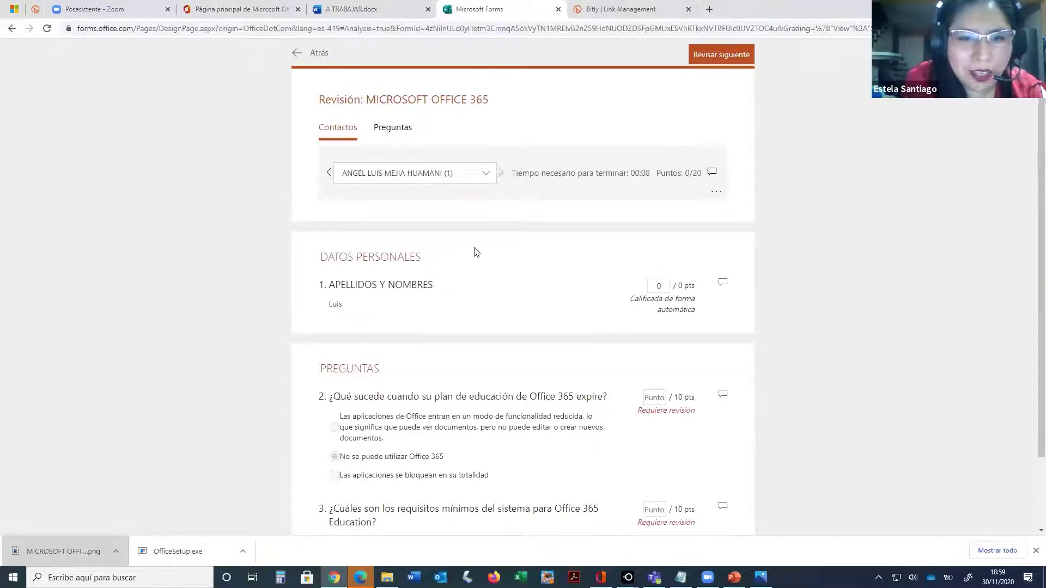
pyautogui.scroll(-2, 487, 279)
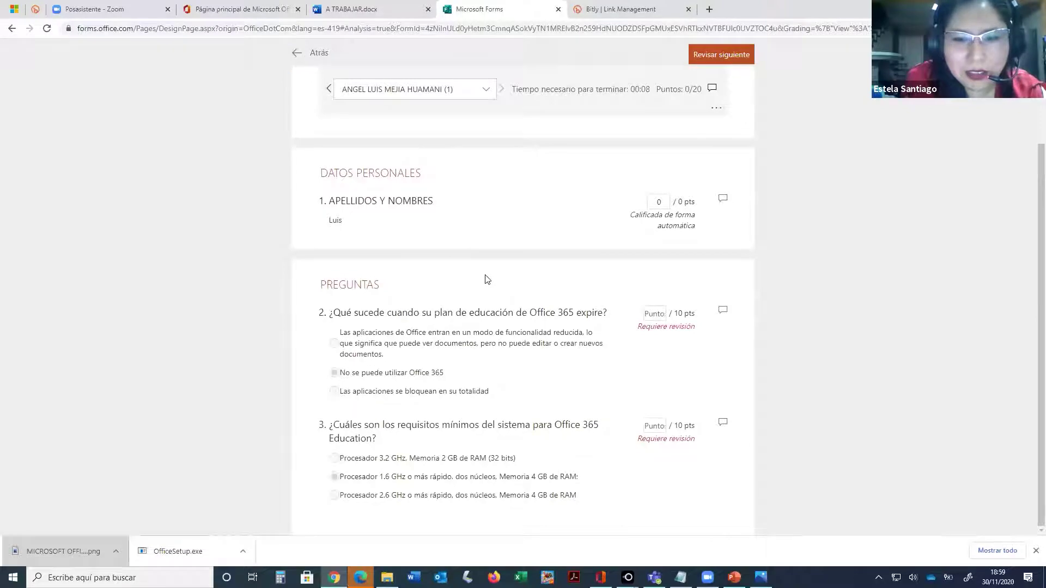
pyautogui.scroll(2, 487, 279)
pyautogui.scroll(-2, 484, 281)
pyautogui.scroll(2, 482, 283)
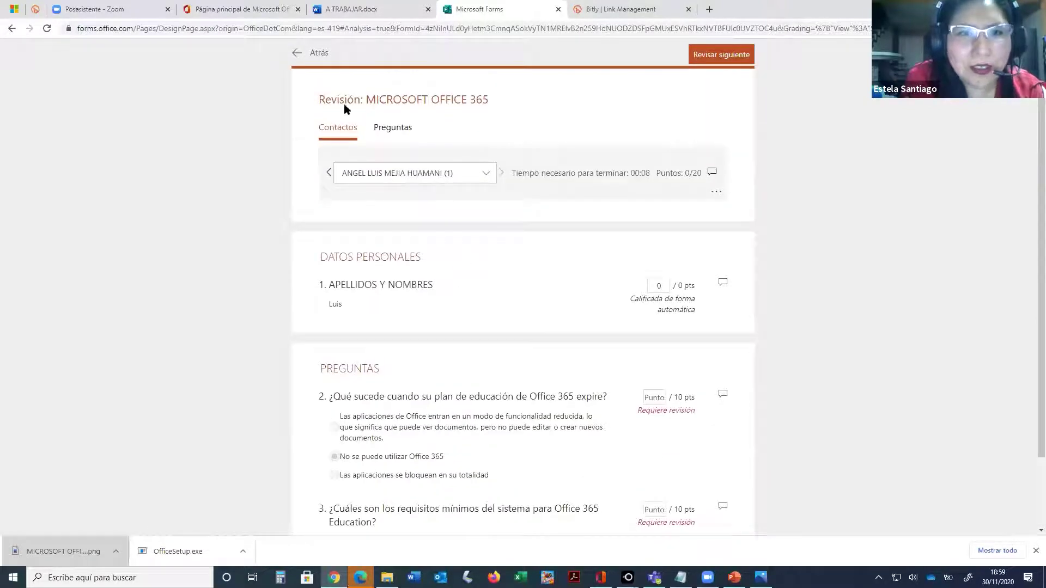
pyautogui.click(299, 53)
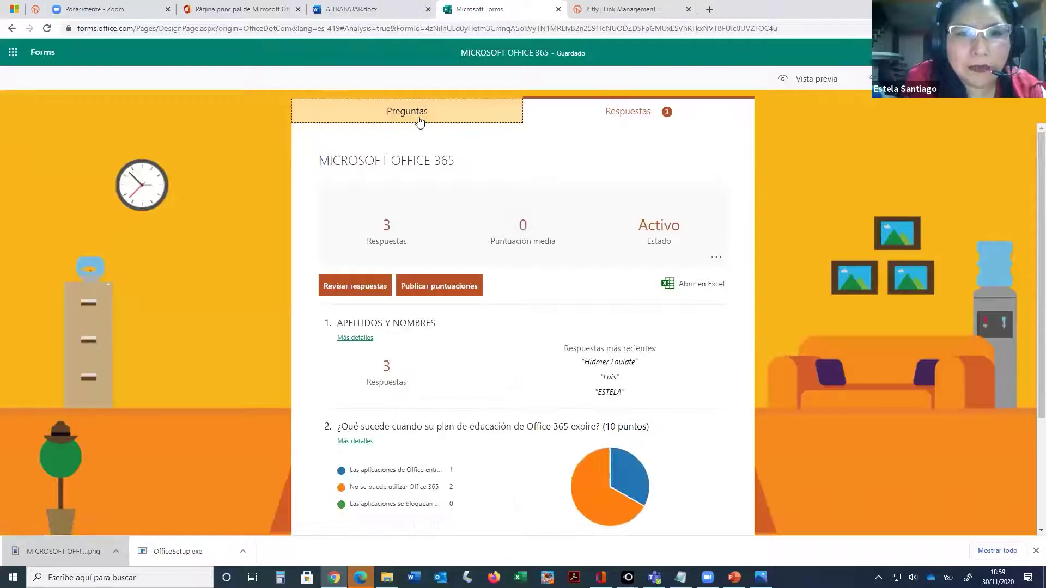
# - Mark the reduced-functionality option as the correct answer to question 2 about the Office 365 education plan expiring
pyautogui.click(420, 116)
pyautogui.scroll(-7, 401, 335)
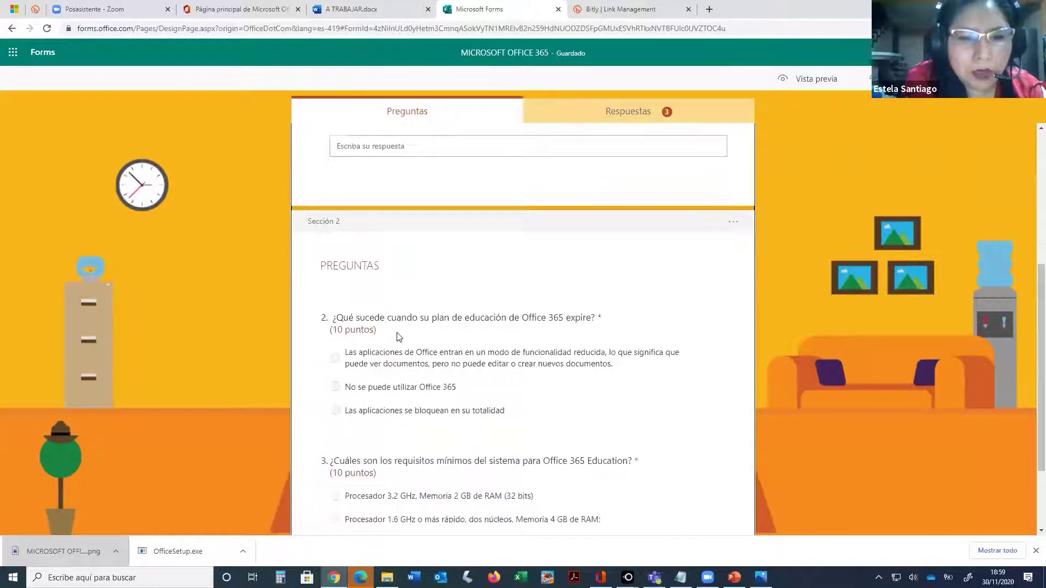
pyautogui.click(414, 294)
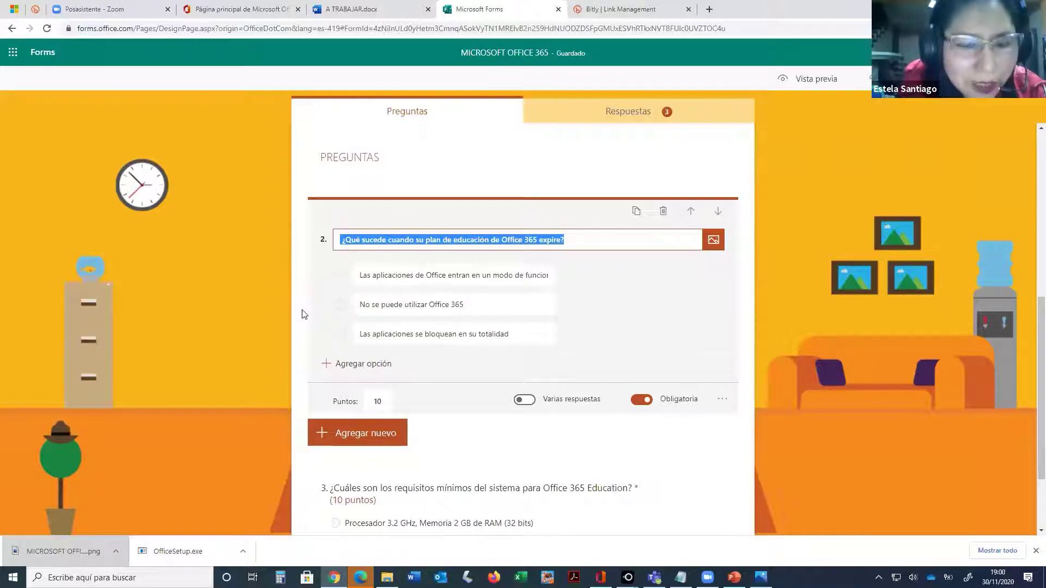
pyautogui.click(340, 280)
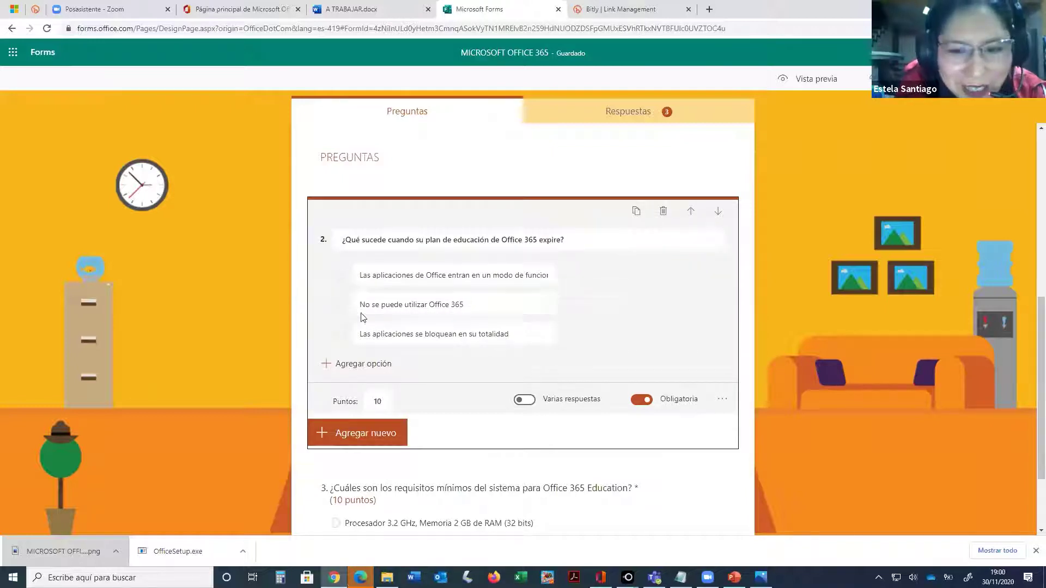
pyautogui.click(527, 282)
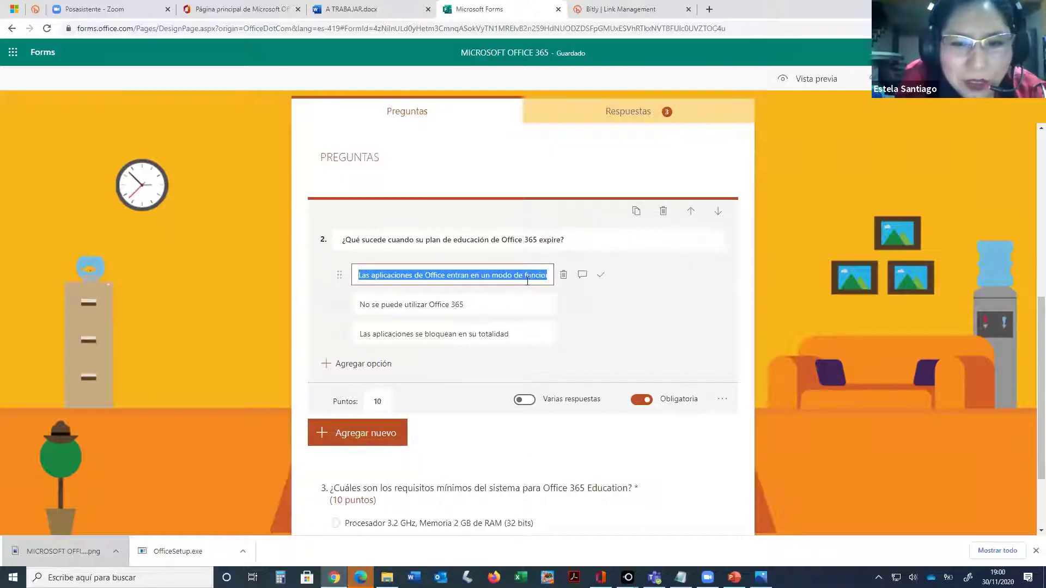
pyautogui.click(601, 275)
# - Mark "Procesador 1.6 GHz o más rápido, dos núcleos, Memoria 4 GB de RAM" as the correct answer to question 3
pyautogui.scroll(-2, 352, 433)
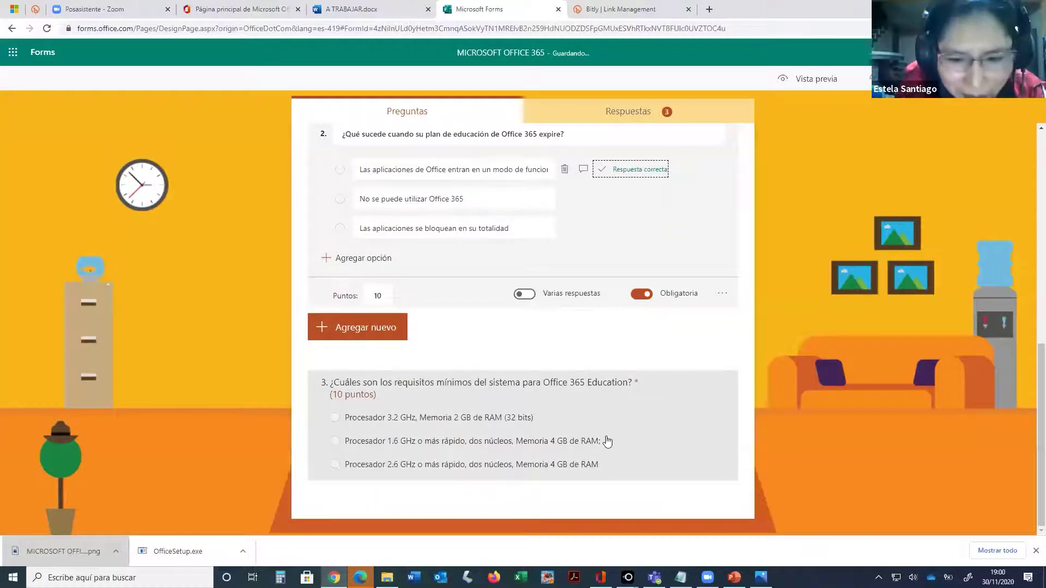
pyautogui.click(607, 440)
pyautogui.click(600, 365)
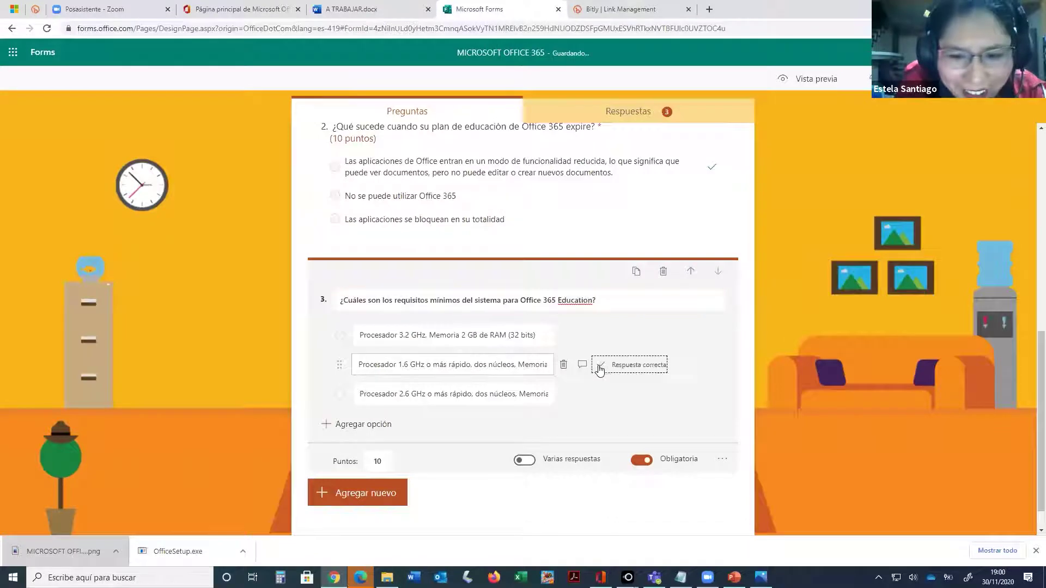
# - Examine the response summary with its per-question charts alongside the form's configuration options
pyautogui.scroll(2, 713, 331)
pyautogui.scroll(6, 714, 331)
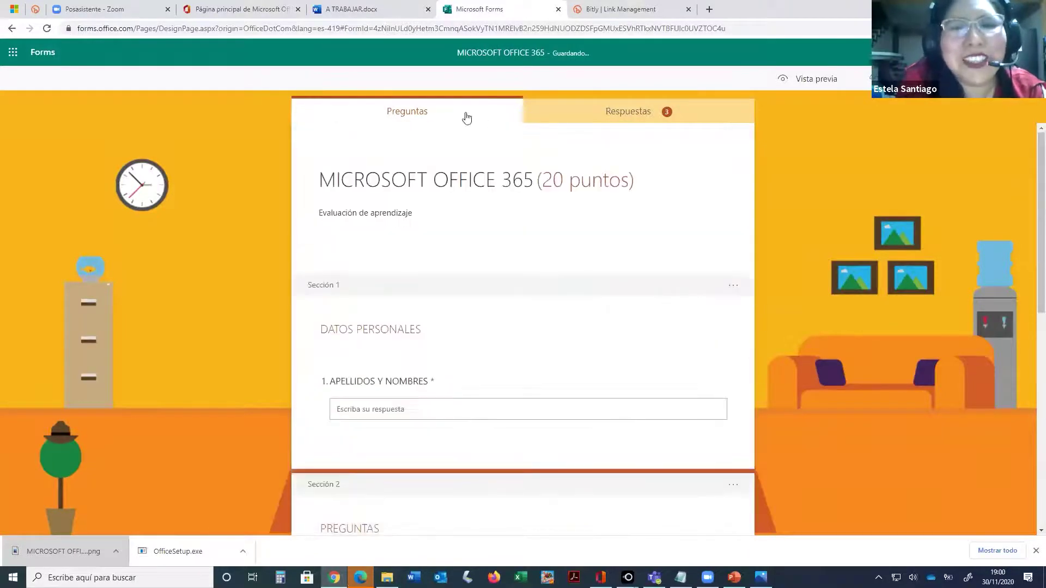
pyautogui.click(608, 113)
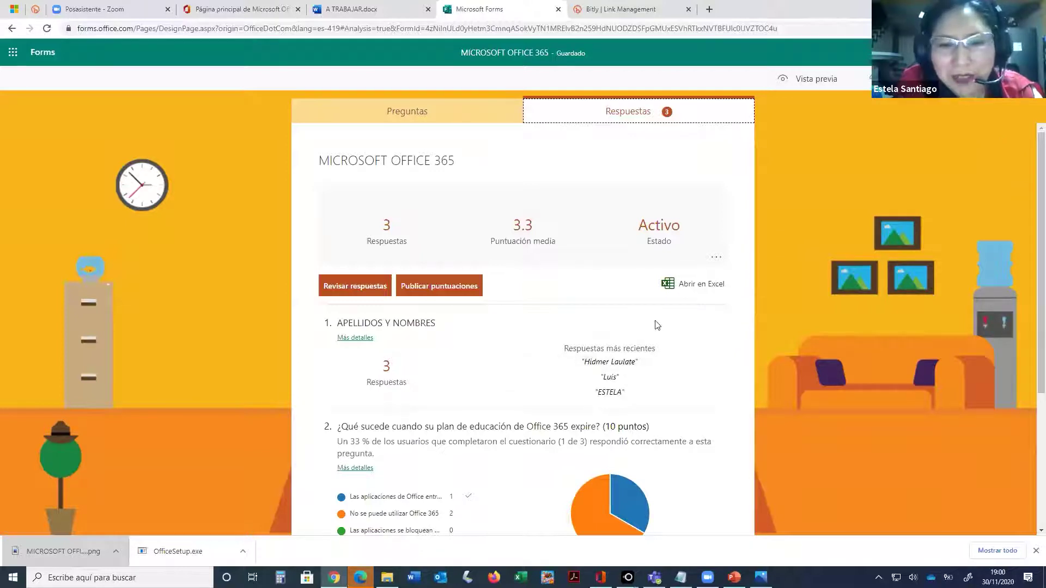
pyautogui.click(1030, 79)
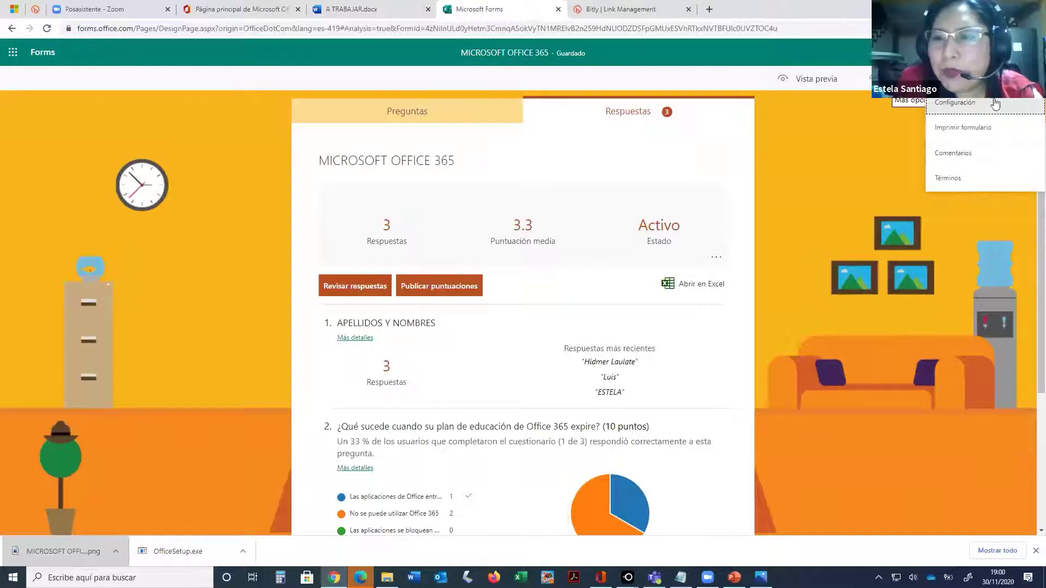
pyautogui.click(954, 105)
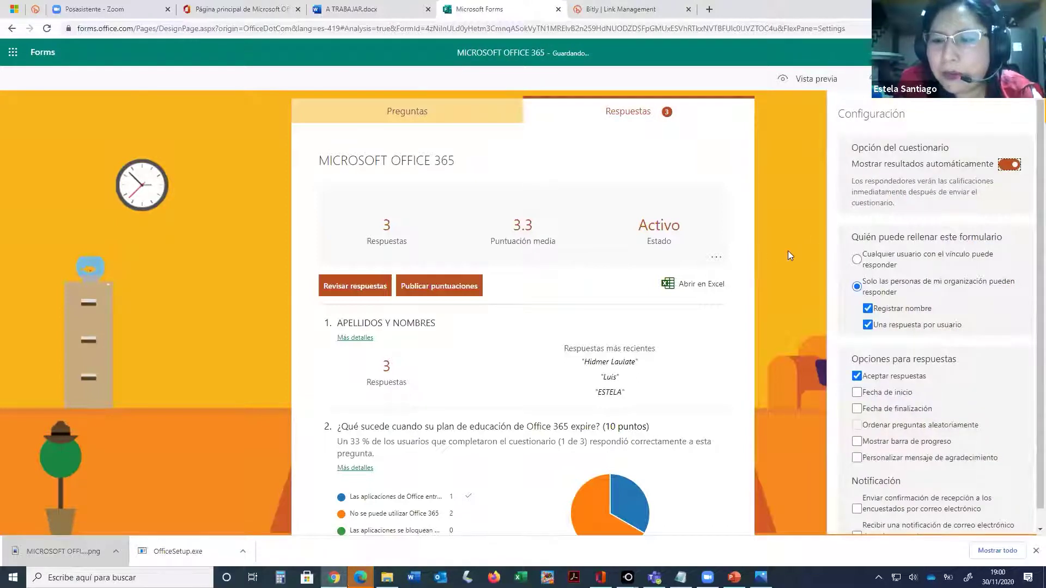
pyautogui.scroll(-2, 797, 249)
pyautogui.scroll(-1, 797, 248)
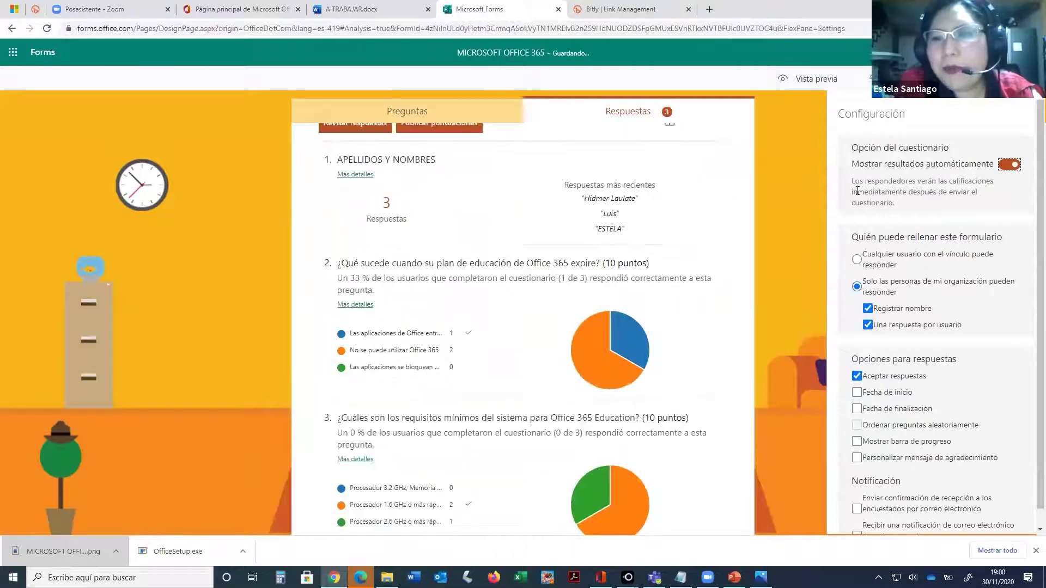
pyautogui.scroll(-1, 839, 229)
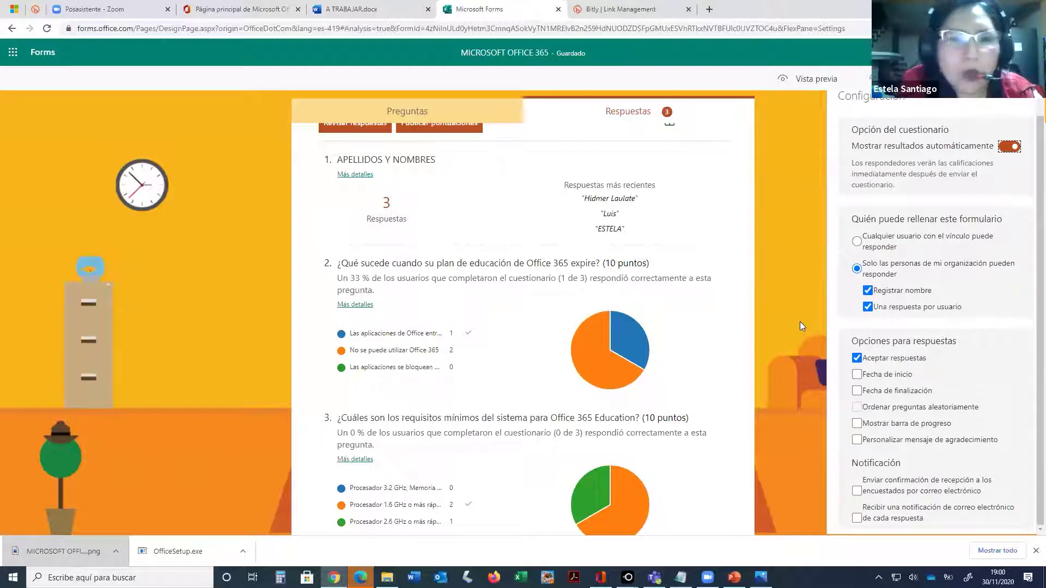
pyautogui.scroll(2, 796, 313)
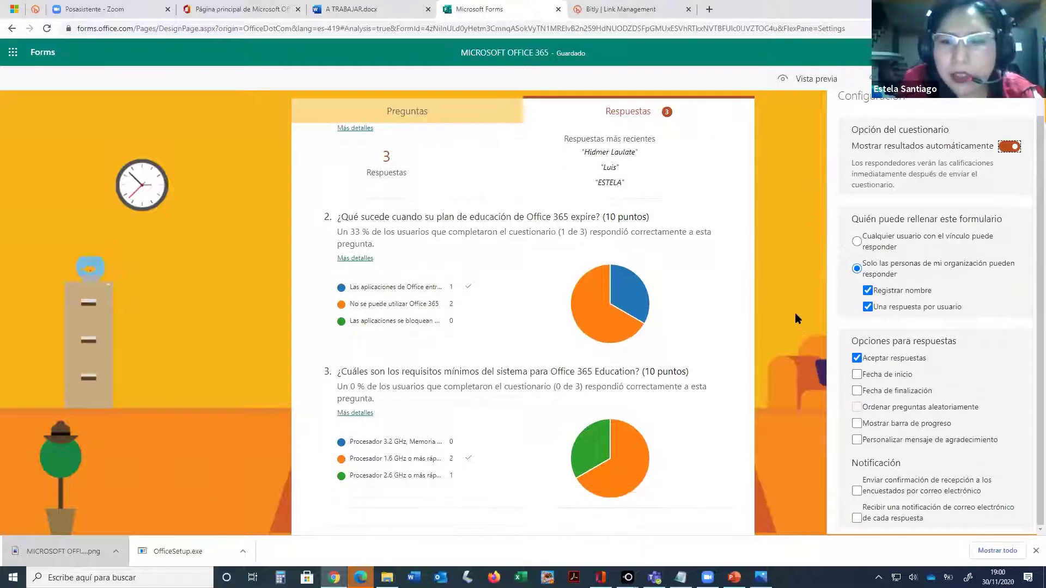
# - Allow anyone with the link to respond to the form, switching response acceptance off and back on
pyautogui.click(857, 360)
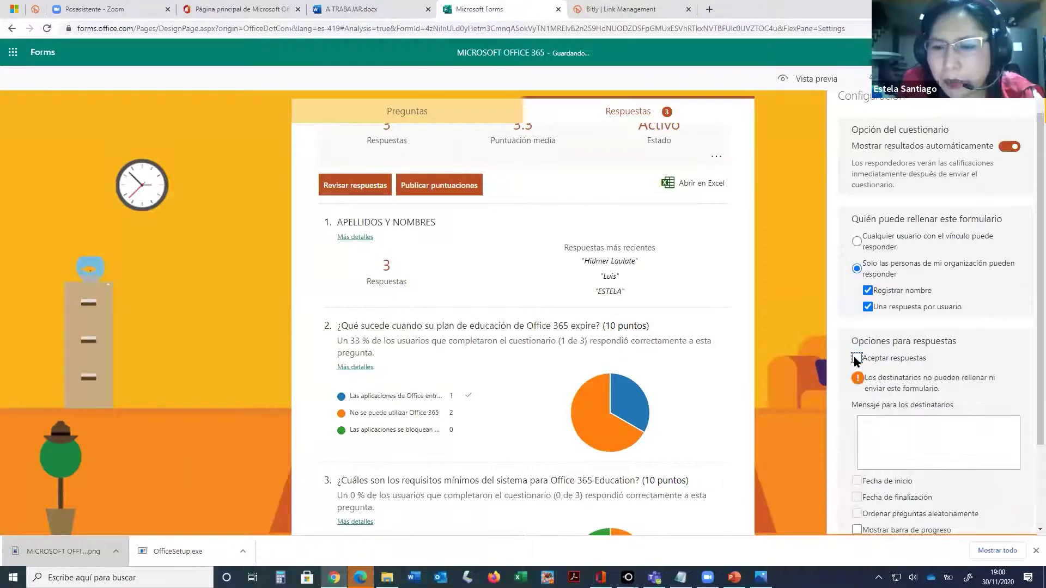
pyautogui.scroll(3, 783, 275)
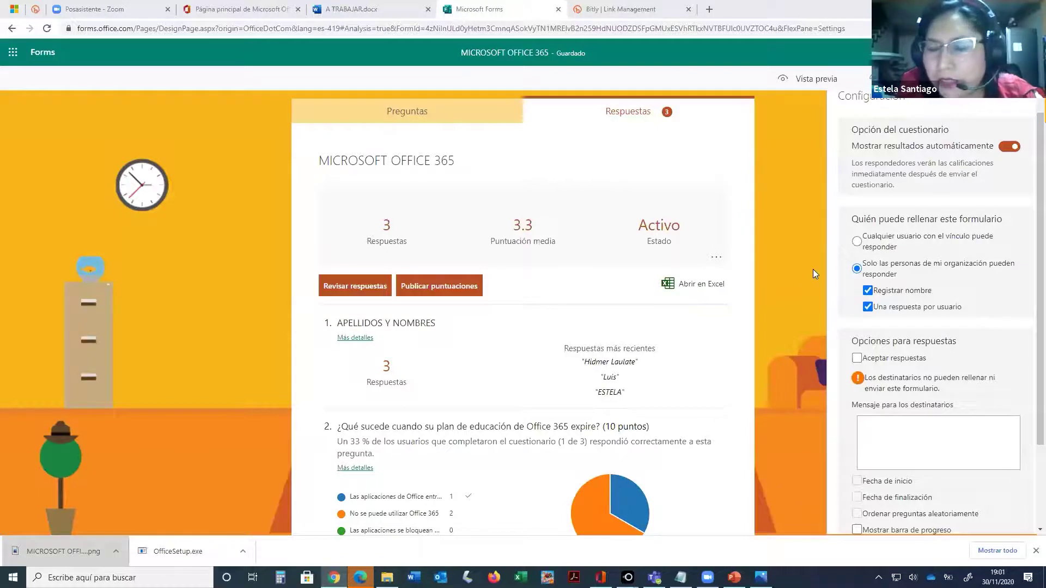
pyautogui.click(856, 241)
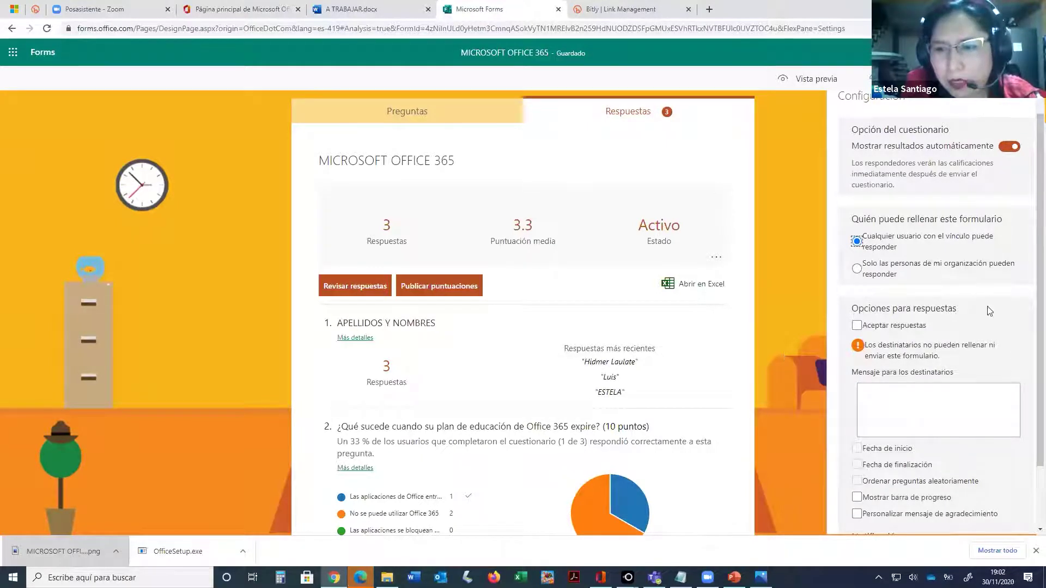
pyautogui.click(882, 328)
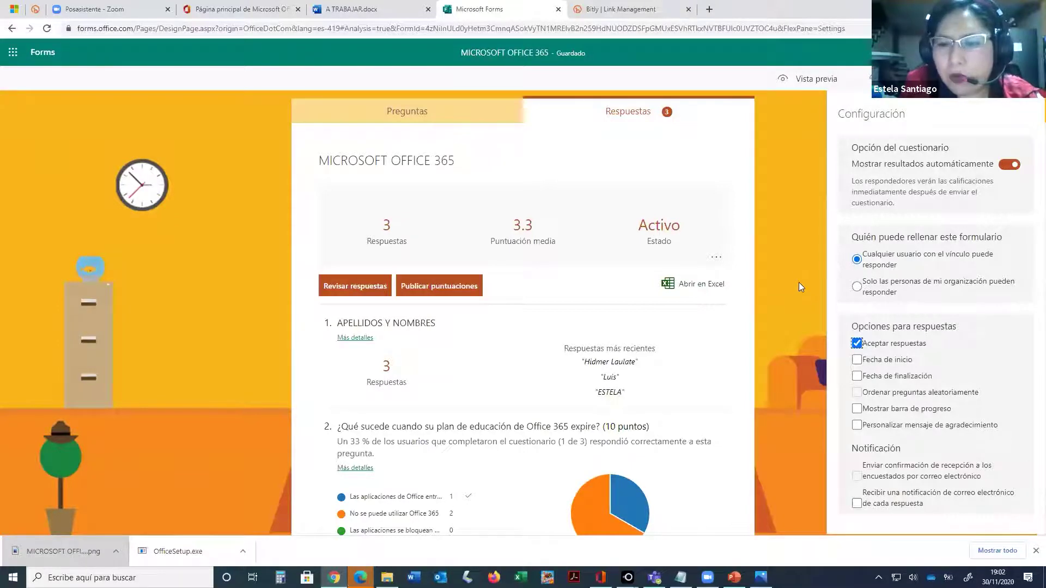
pyautogui.scroll(-3, 799, 282)
pyautogui.click(1029, 299)
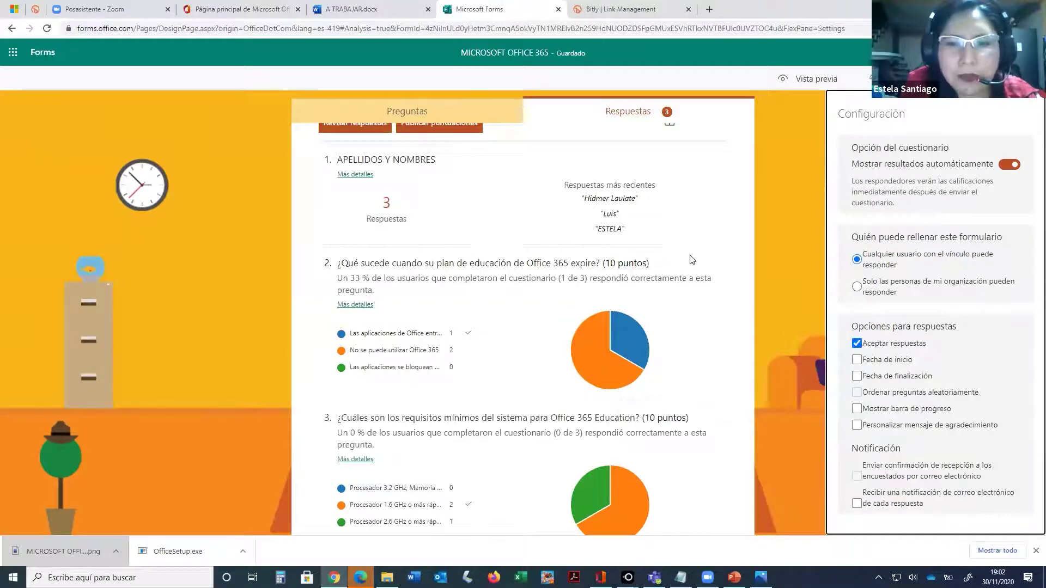
pyautogui.scroll(3, 691, 259)
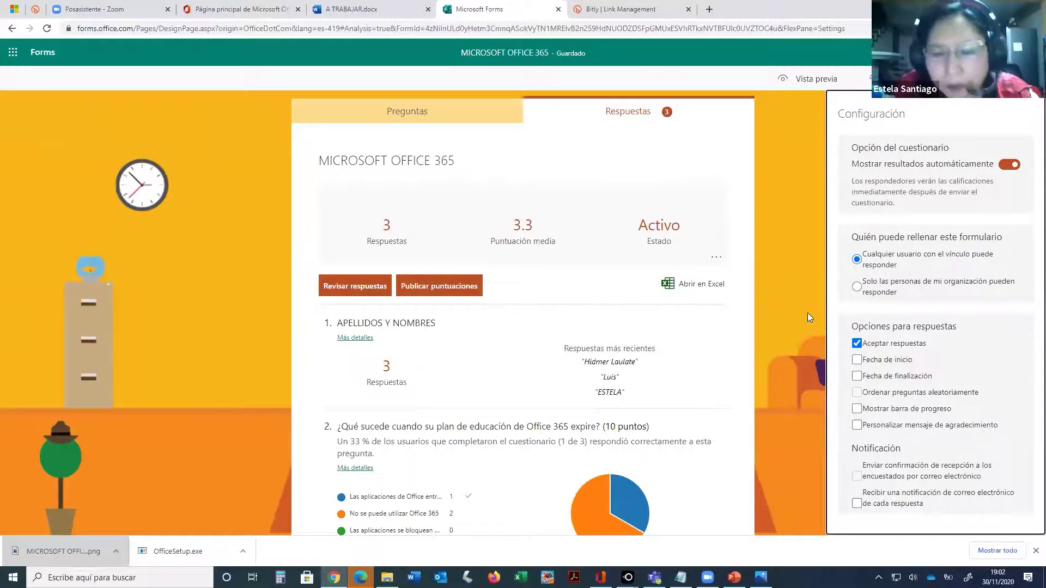
# - Try the start and end date options, and enable a start date of 30/11/2020 at 20:00 for the form
pyautogui.click(857, 361)
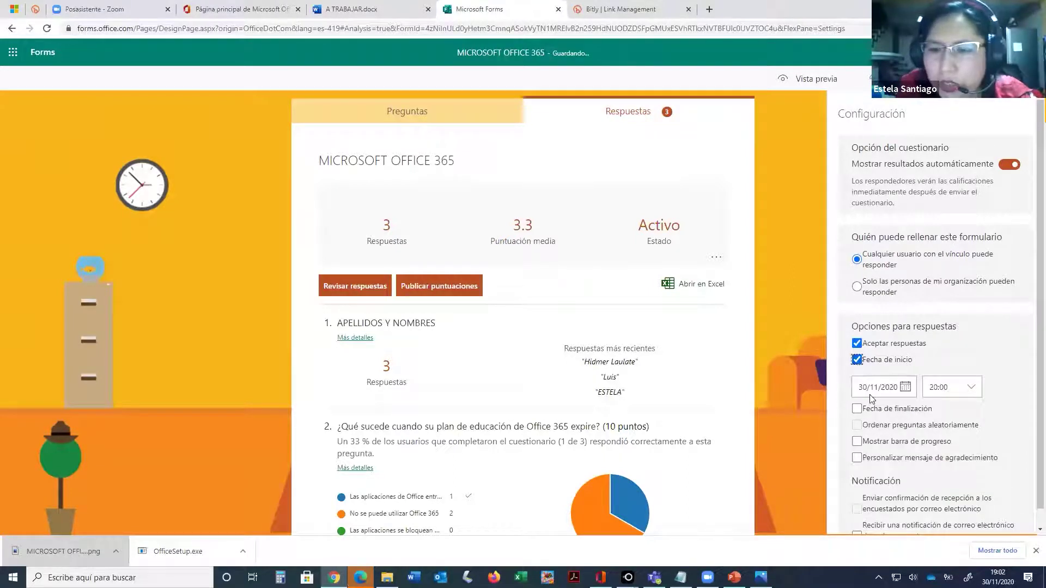
pyautogui.click(859, 361)
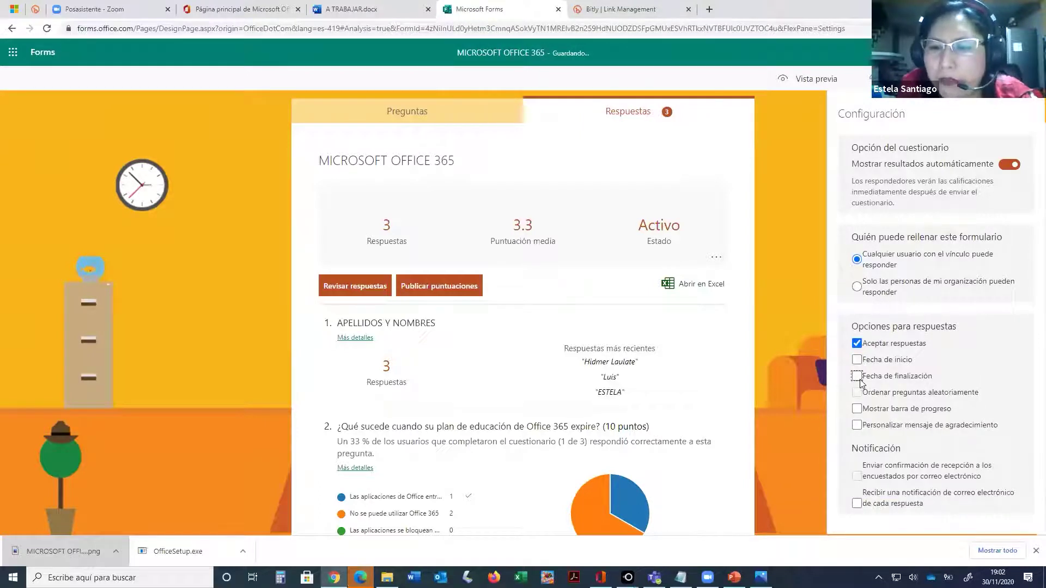
pyautogui.click(860, 380)
pyautogui.click(855, 377)
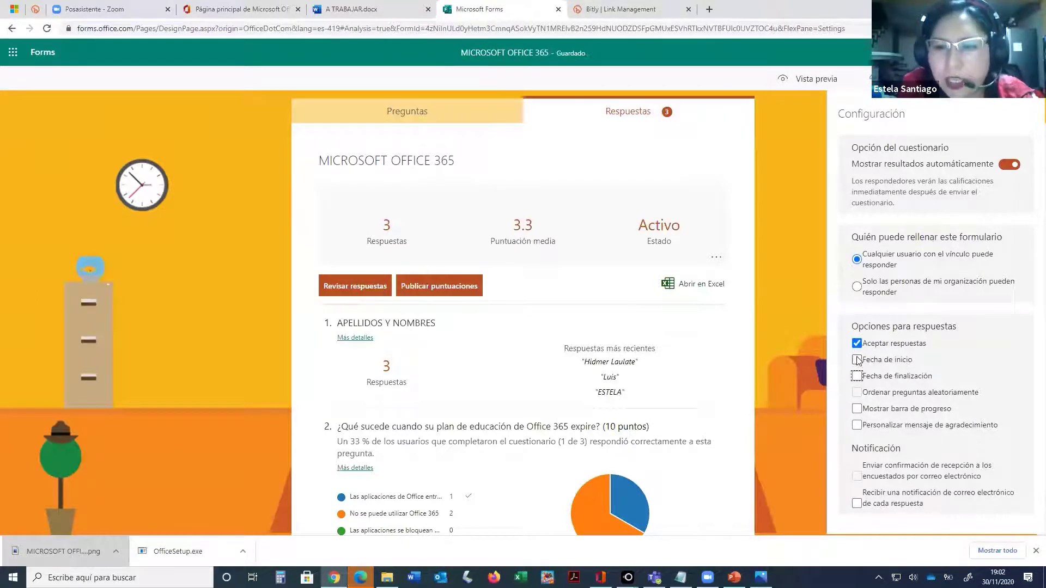
pyautogui.click(858, 360)
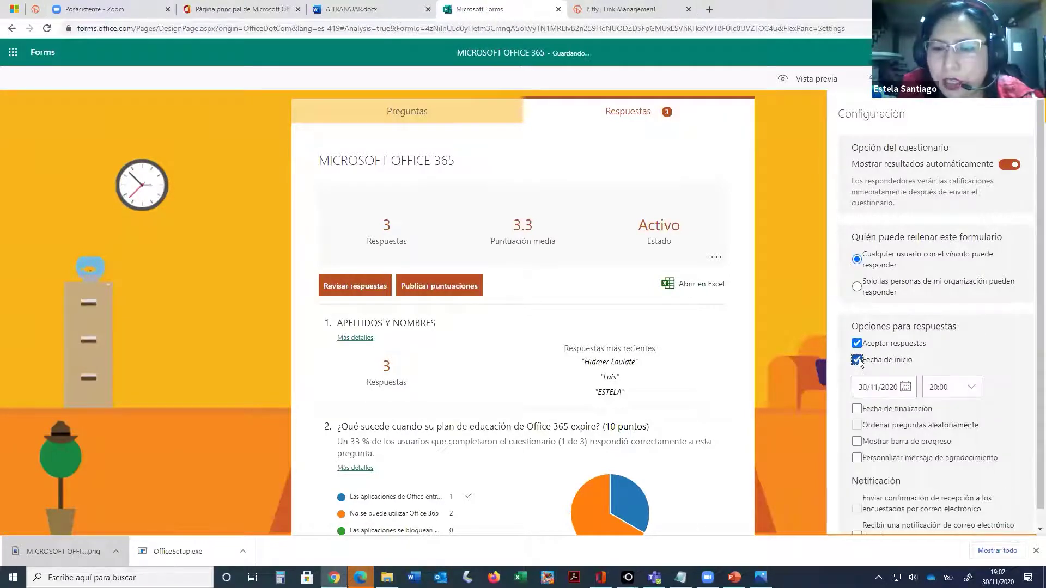
# - Turn off the form's start date after trying the end date option, leaving both date restrictions disabled
pyautogui.click(858, 361)
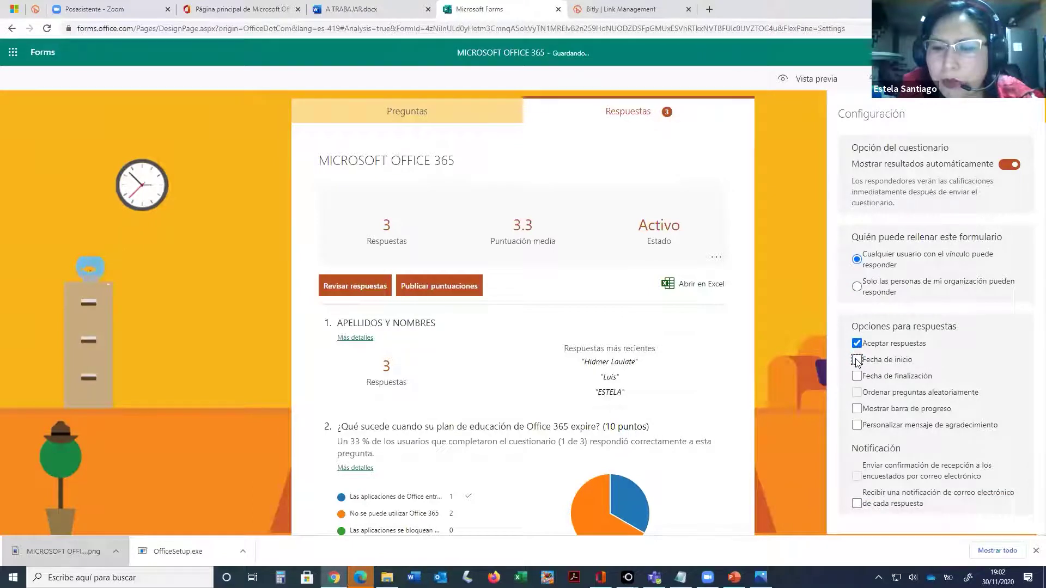
pyautogui.click(857, 360)
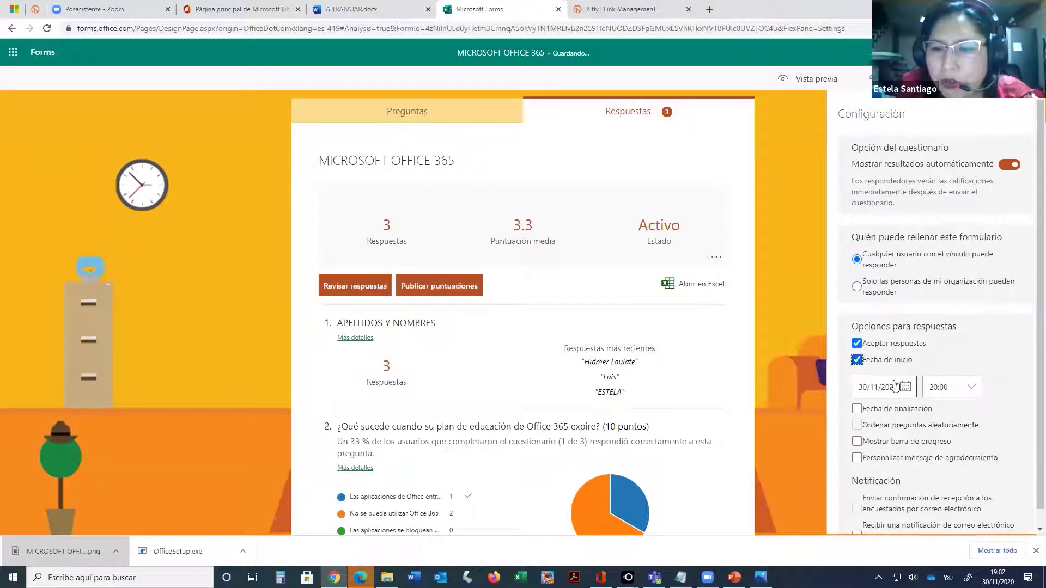
pyautogui.click(869, 409)
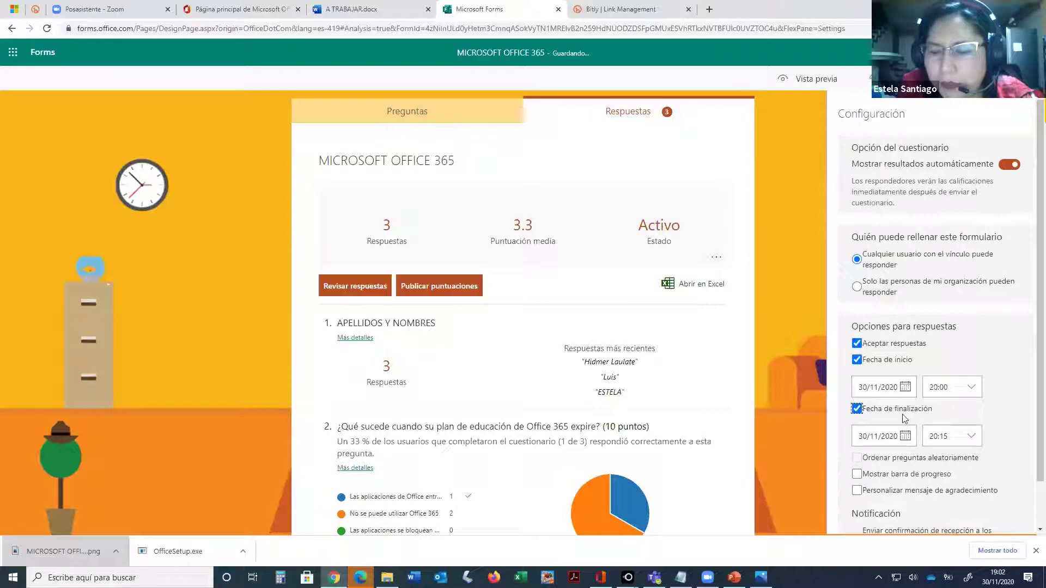
pyautogui.click(857, 408)
pyautogui.click(858, 361)
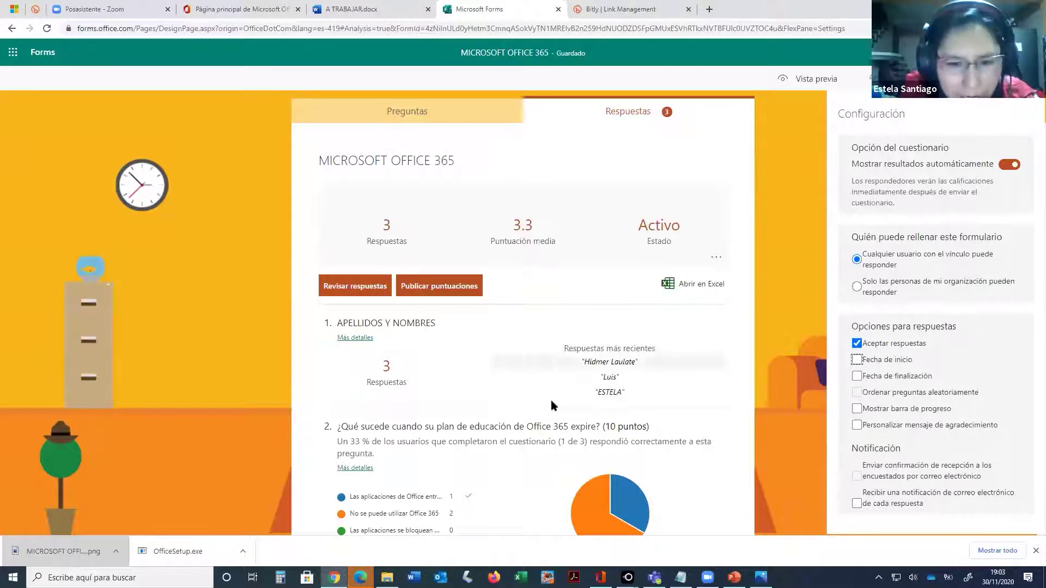
# - Export the form's responses to Excel as MICROSOFT OFFICE 365(1-3).xlsx and dismiss the autosave notice
pyautogui.click(713, 284)
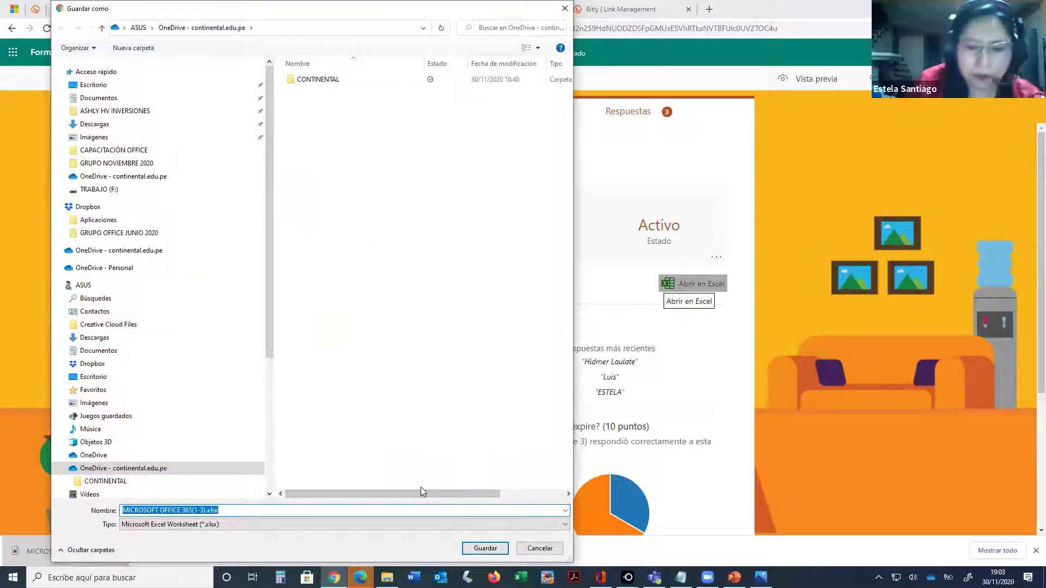
pyautogui.press('Return')
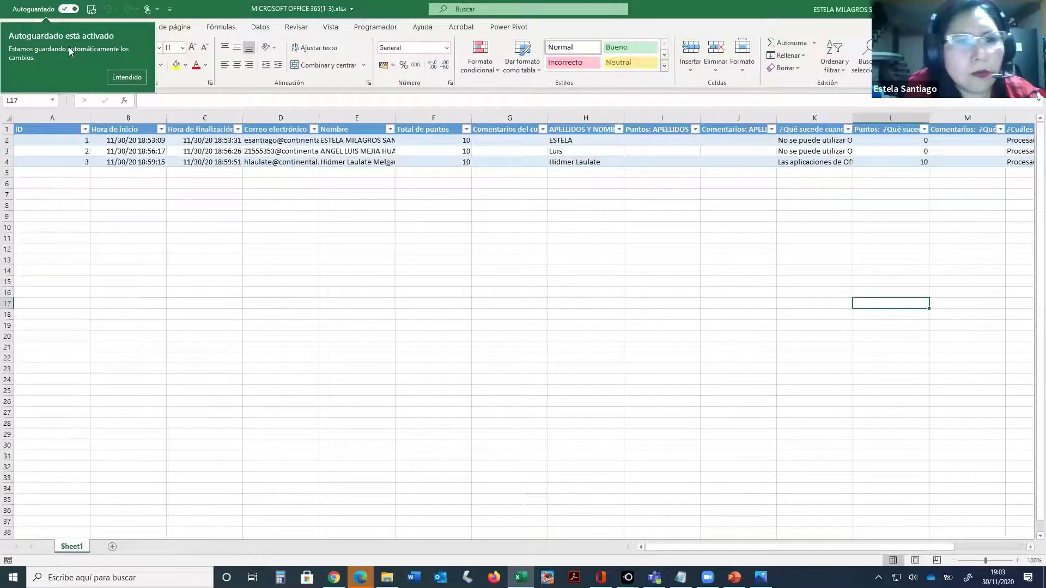
pyautogui.click(125, 77)
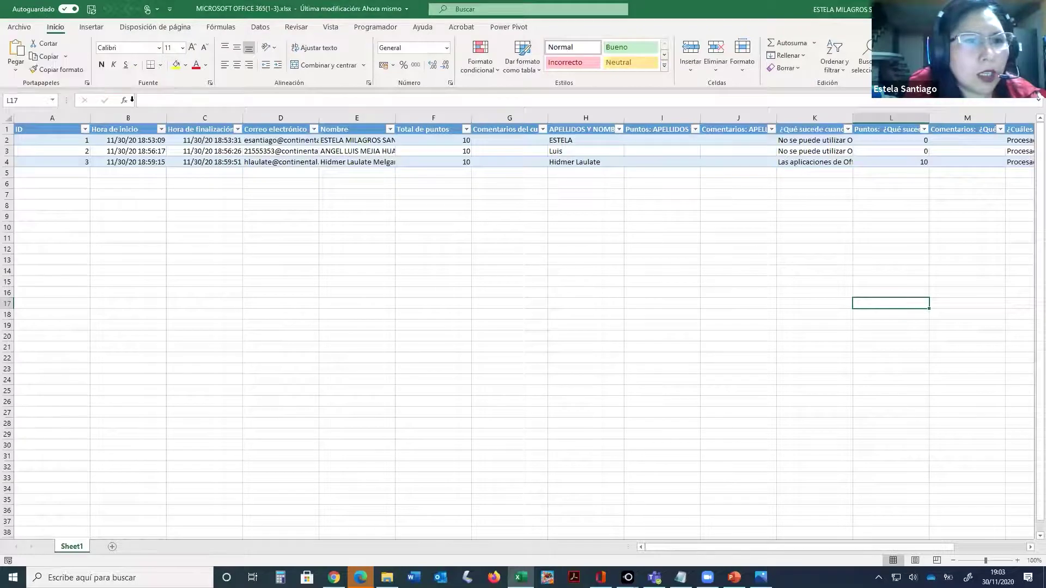
# - Examine the exported response table across its columns, from times, e-mail and name to total points and each question's answer and score
pyautogui.click(198, 147)
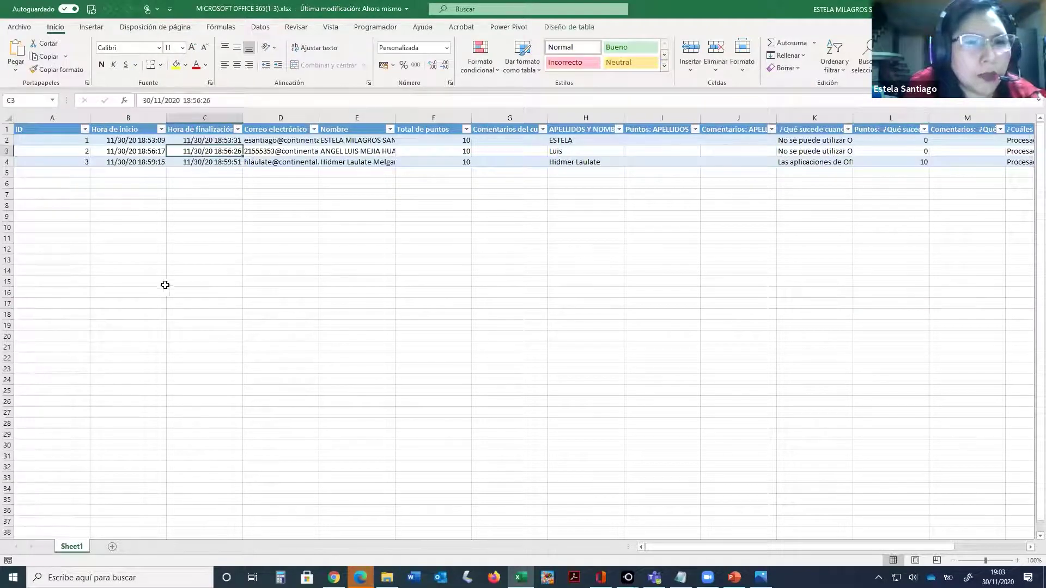
pyautogui.press('Right')
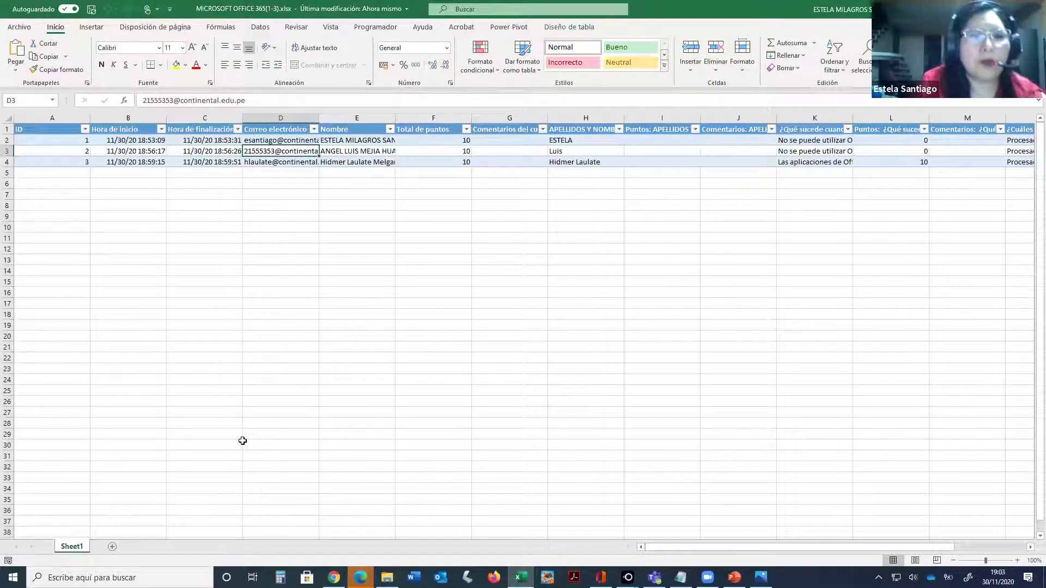
pyautogui.scroll(3, 243, 440)
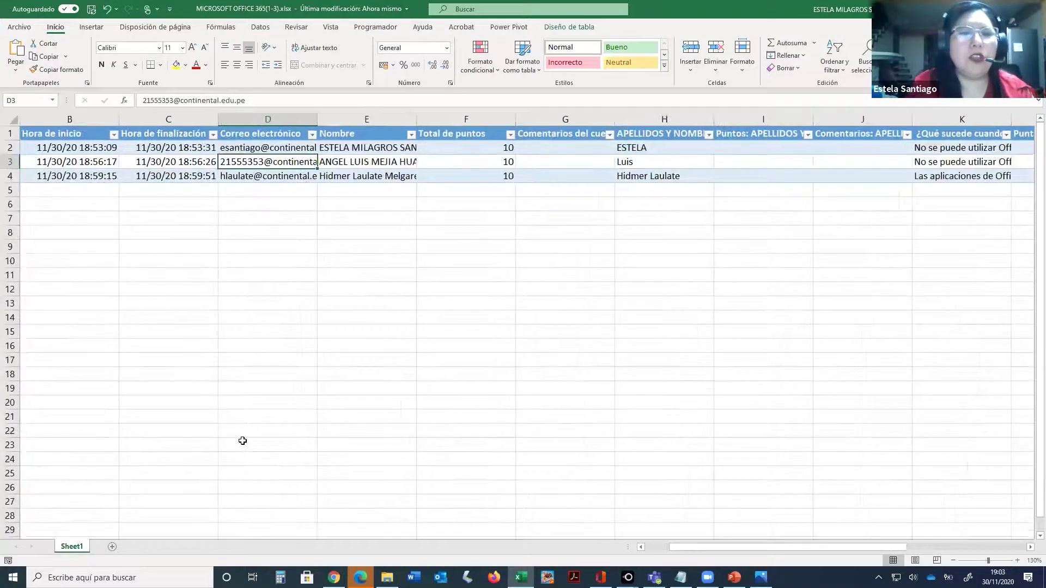
pyautogui.press('Left')
pyautogui.press('Left')
pyautogui.press('Left')
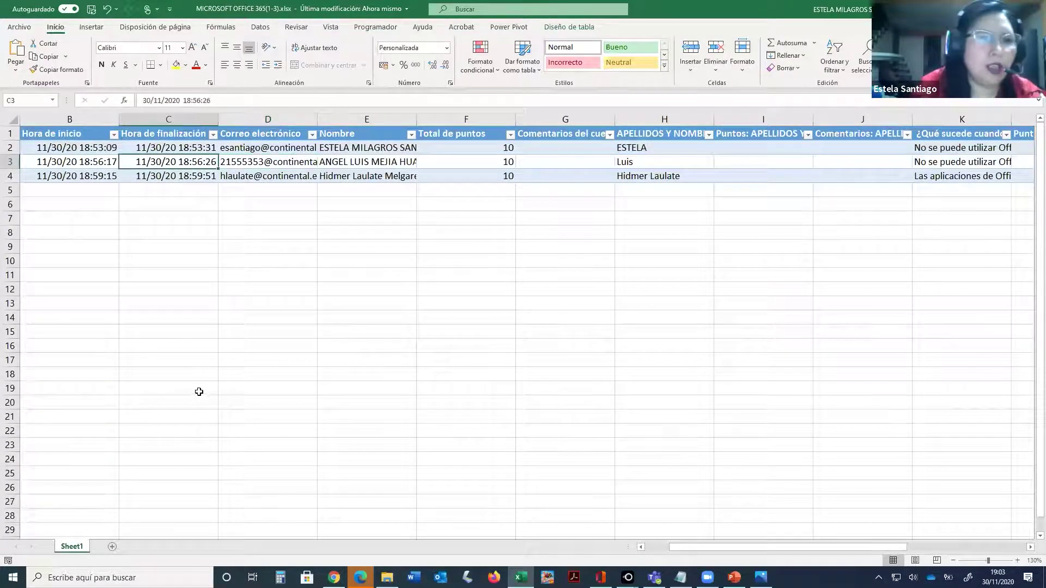
pyautogui.press('Right')
pyautogui.press('Right')
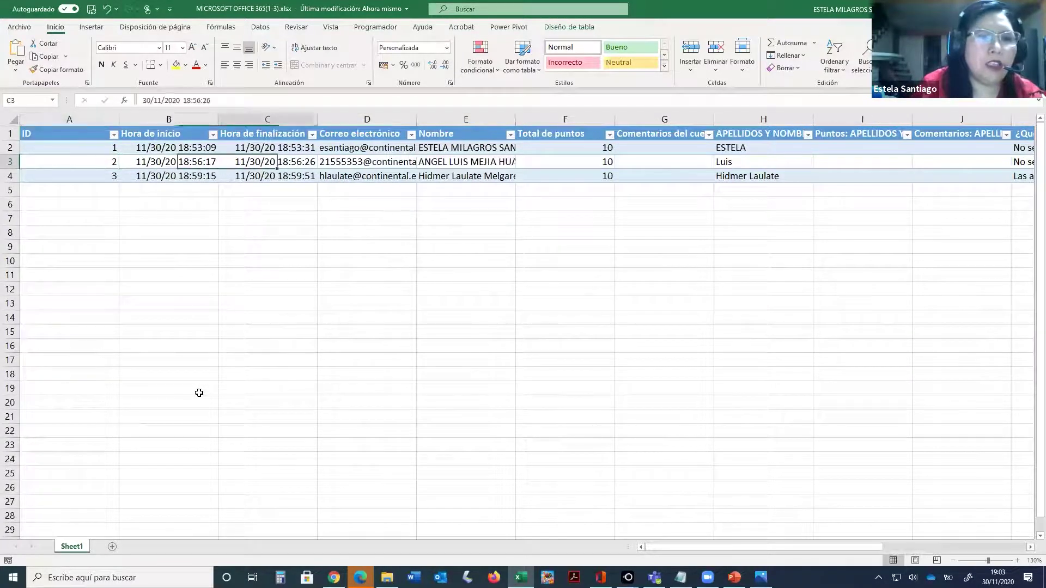
pyautogui.press('Right')
pyautogui.press('Right')
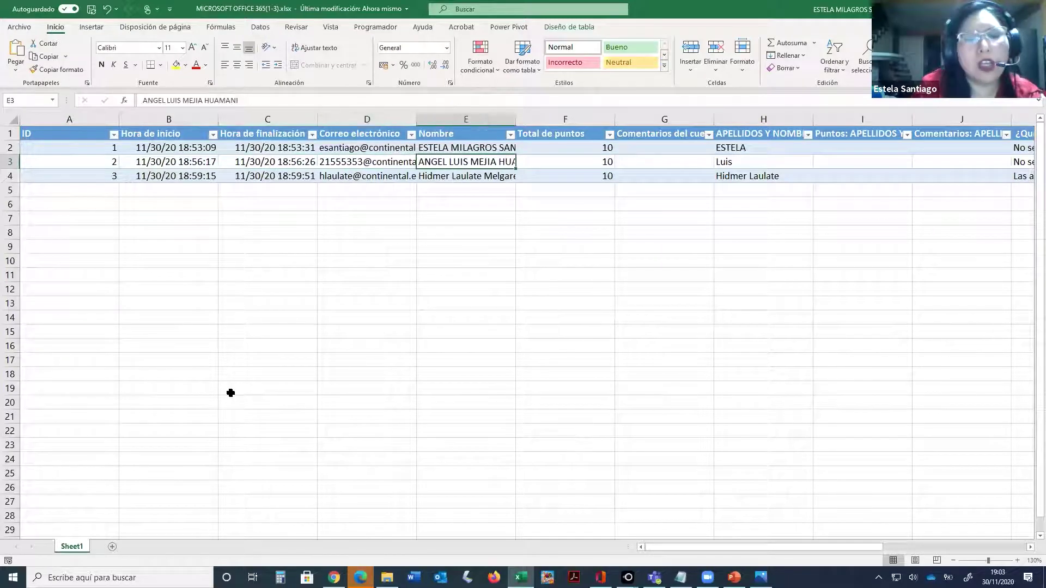
pyautogui.press('Right')
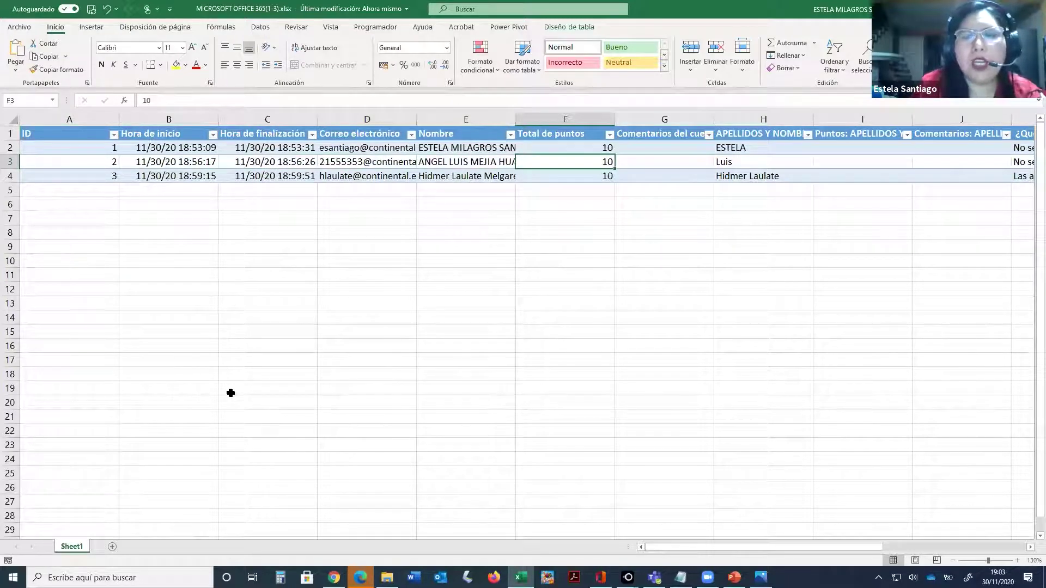
pyautogui.press('Right')
pyautogui.press('Right')
pyautogui.press('Right')
pyautogui.press('Right')
pyautogui.press('Right')
pyautogui.press('Right')
pyautogui.press('Right')
pyautogui.press('Right')
pyautogui.press('Right')
pyautogui.press('Right')
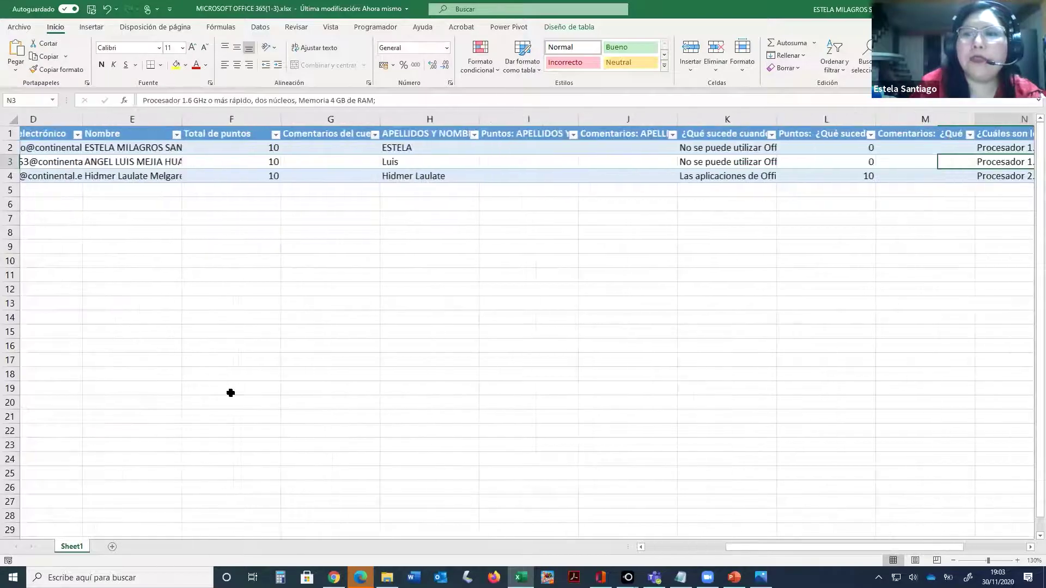
pyautogui.press('Left')
pyautogui.press('Left')
pyautogui.press('Left')
pyautogui.press('Left')
pyautogui.press('Left')
pyautogui.press('Left')
pyautogui.press('Left')
pyautogui.press('Left')
pyautogui.press('Left')
pyautogui.press('Left')
pyautogui.press('Left')
pyautogui.press('Left')
pyautogui.press('Left')
pyautogui.press('Left')
pyautogui.press('Left')
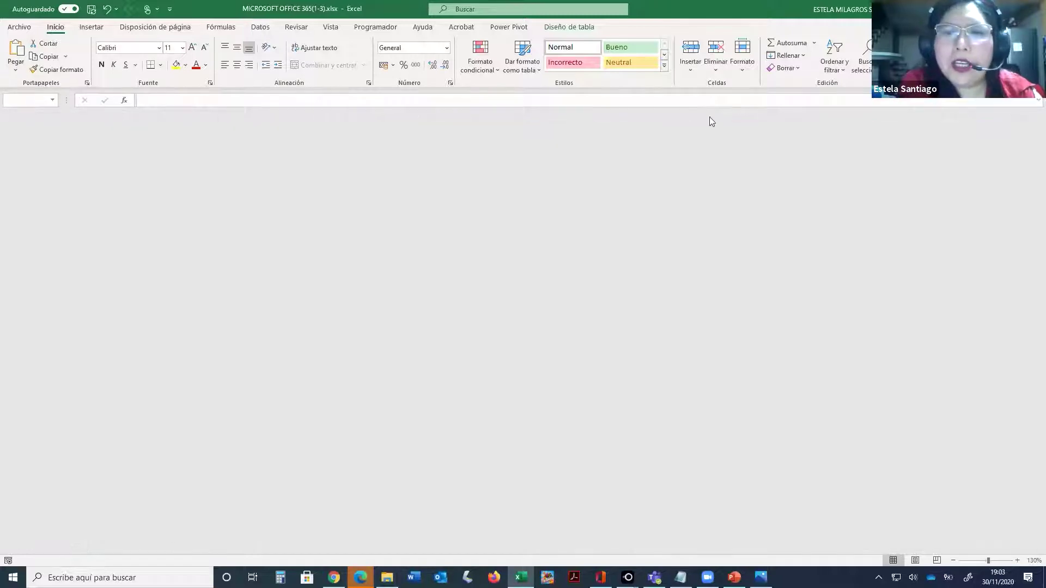
# - Switch back to Microsoft Forms and examine the respondents' unpublished scores for the assessment
pyautogui.hotkey('alt', 'Tab')
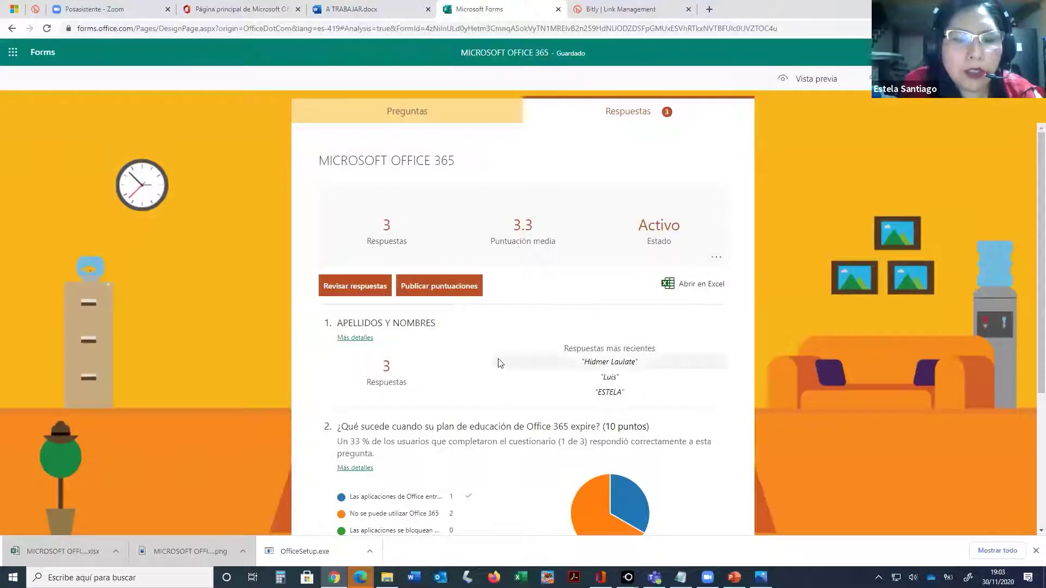
pyautogui.scroll(-3, 496, 338)
pyautogui.scroll(3, 472, 281)
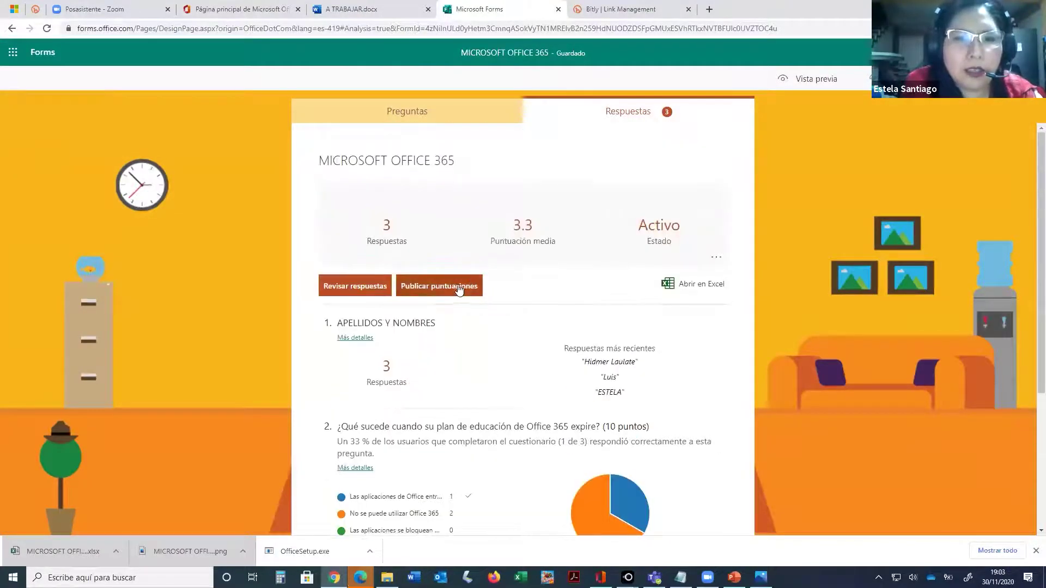
pyautogui.click(470, 283)
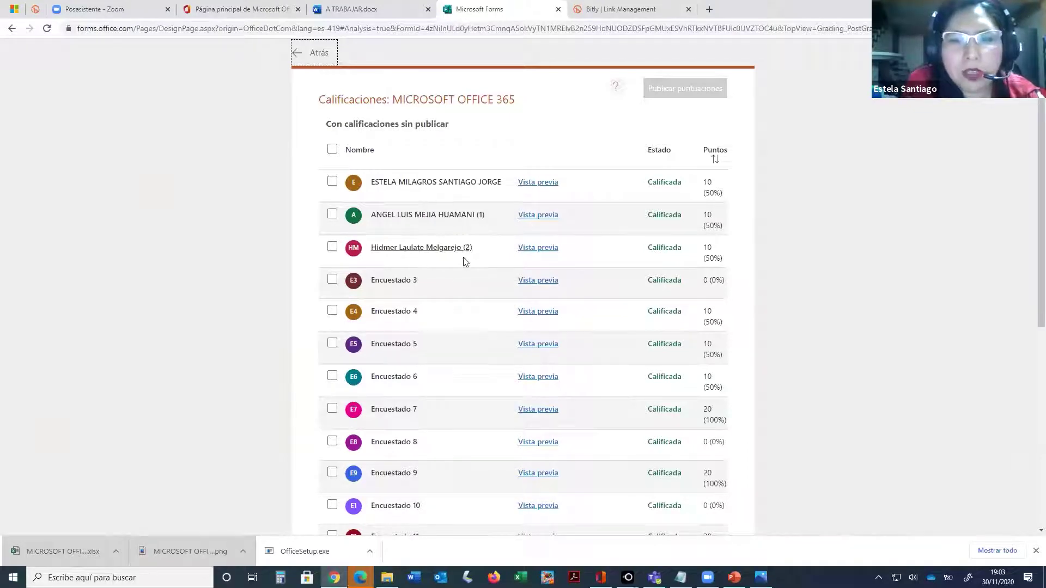
# - Return to the response summary and export the updated responses to Excel as MICROSOFT OFFICE 365(1-21).xlsx
pyautogui.click(298, 54)
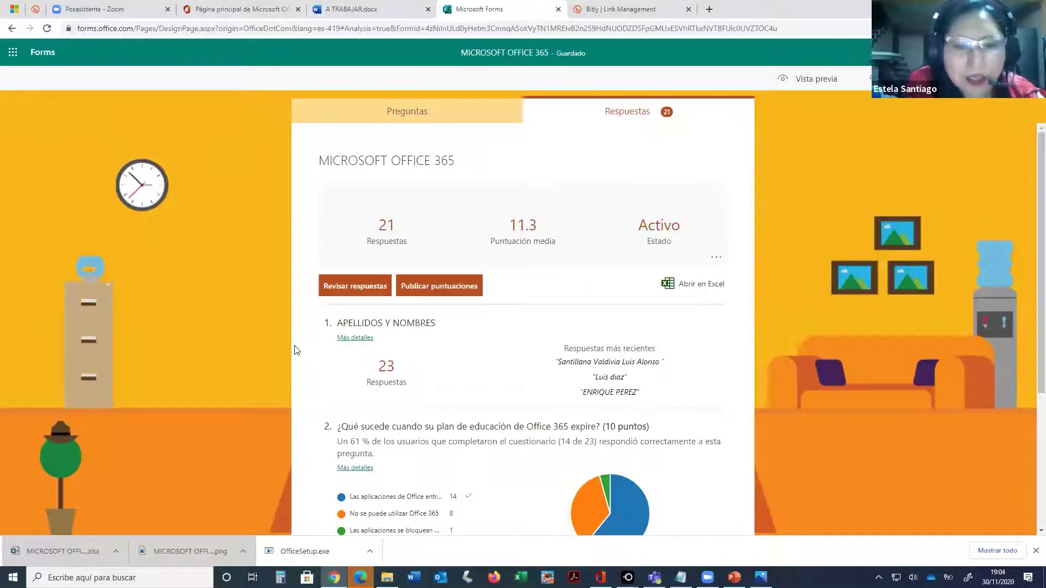
pyautogui.click(695, 277)
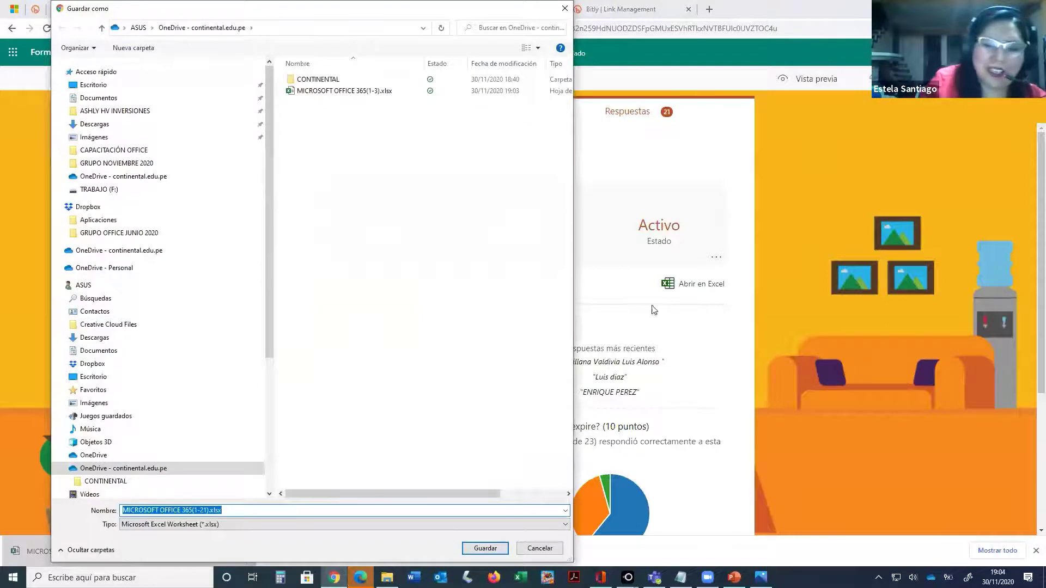
pyautogui.press('Return')
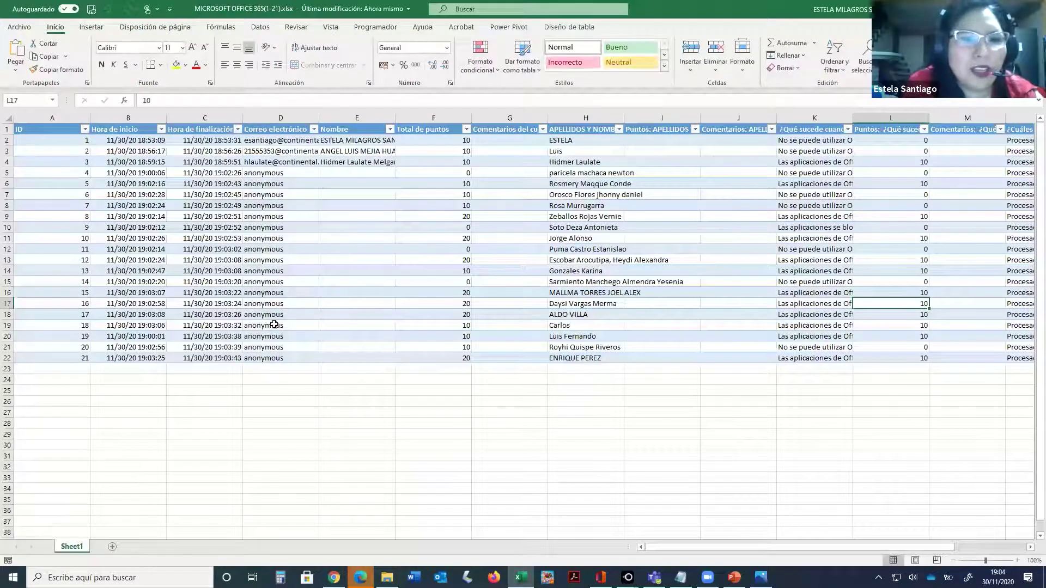
# - Examine the e-mail, Nombre and APELLIDOS Y NOMBRES columns to see how anonymous respondents are identified
pyautogui.moveTo(273, 174); pyautogui.dragTo(280, 362)
pyautogui.click(254, 434)
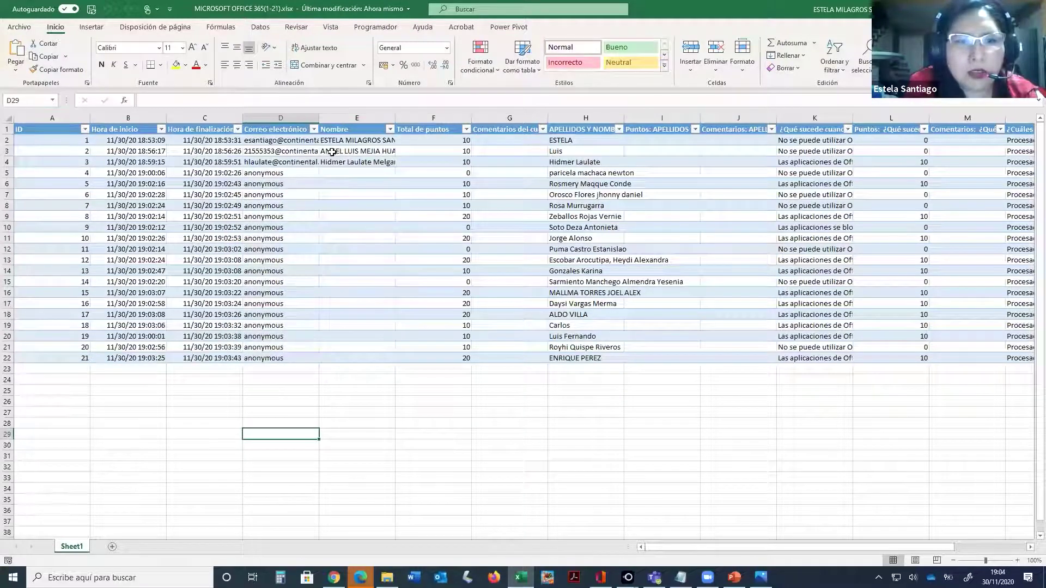
pyautogui.moveTo(356, 174); pyautogui.dragTo(346, 371)
pyautogui.click(338, 422)
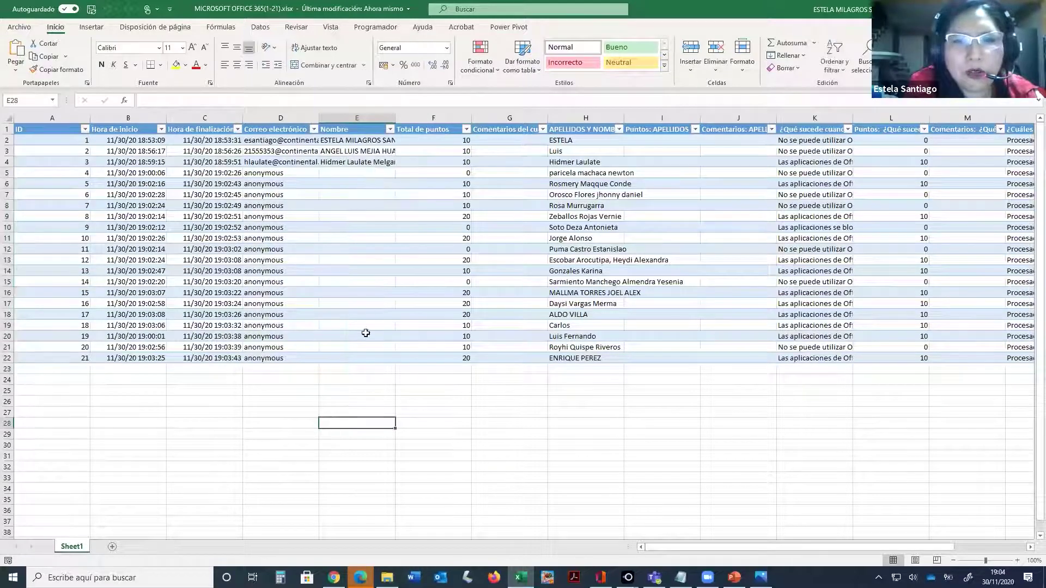
pyautogui.click(590, 134)
pyautogui.moveTo(590, 136); pyautogui.dragTo(588, 358)
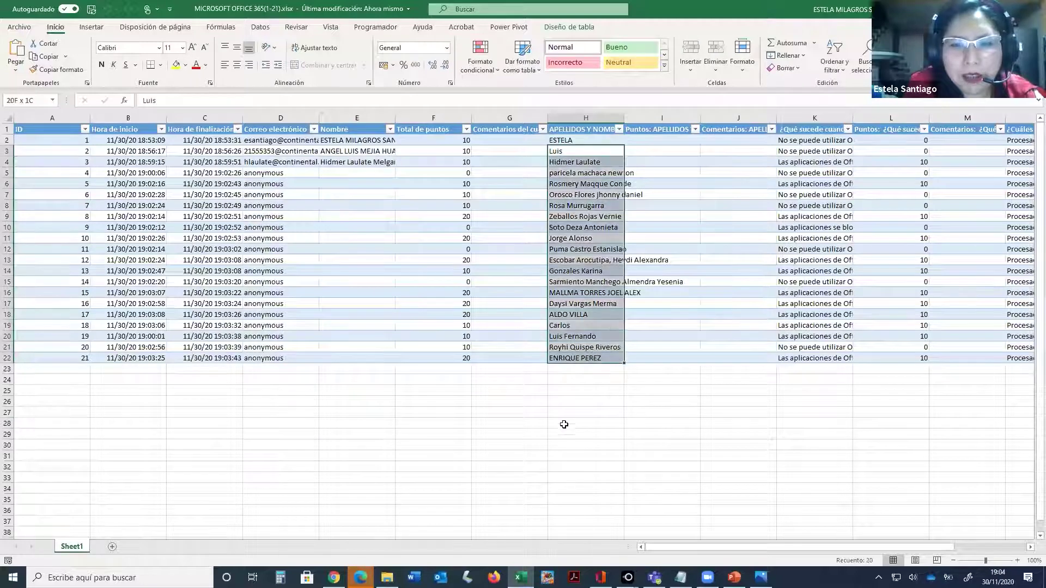
pyautogui.click(563, 434)
pyautogui.moveTo(612, 144); pyautogui.dragTo(599, 358)
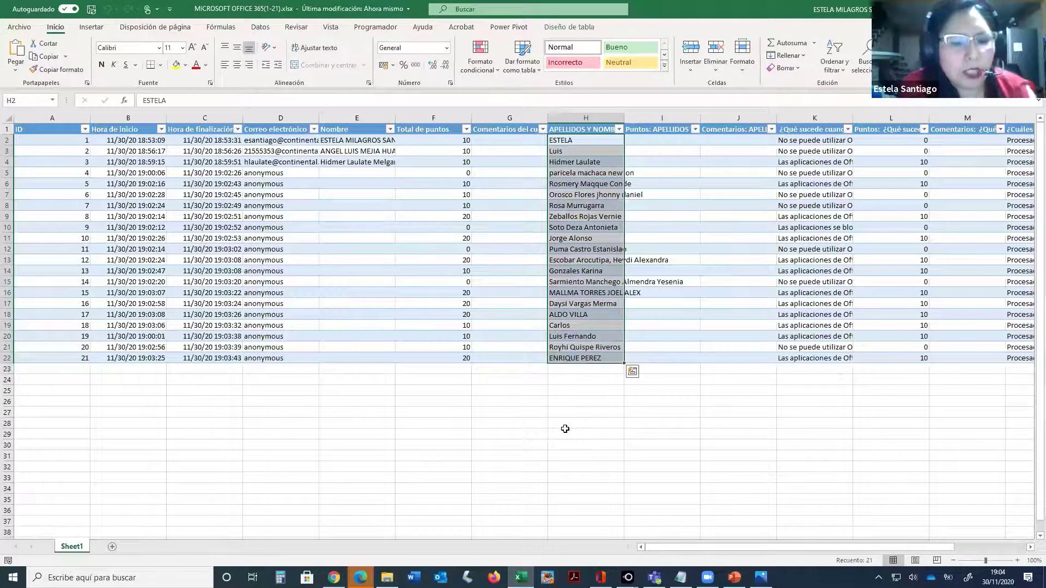
# - Switch back to Microsoft Forms and review the assessment's sections, required questions and marked correct answers
pyautogui.hotkey('alt', 'Tab')
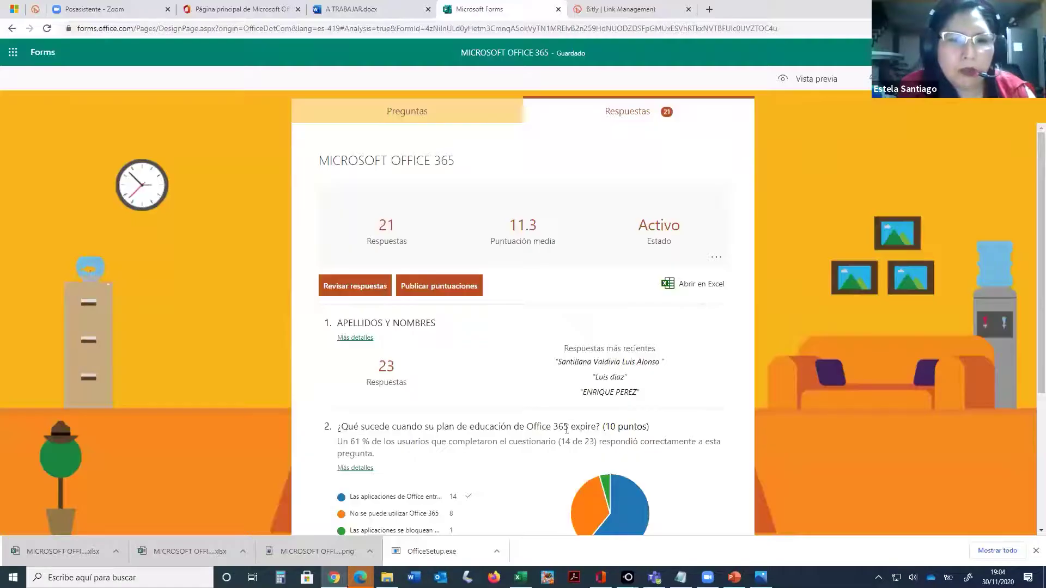
pyautogui.click(451, 115)
pyautogui.scroll(-3, 386, 305)
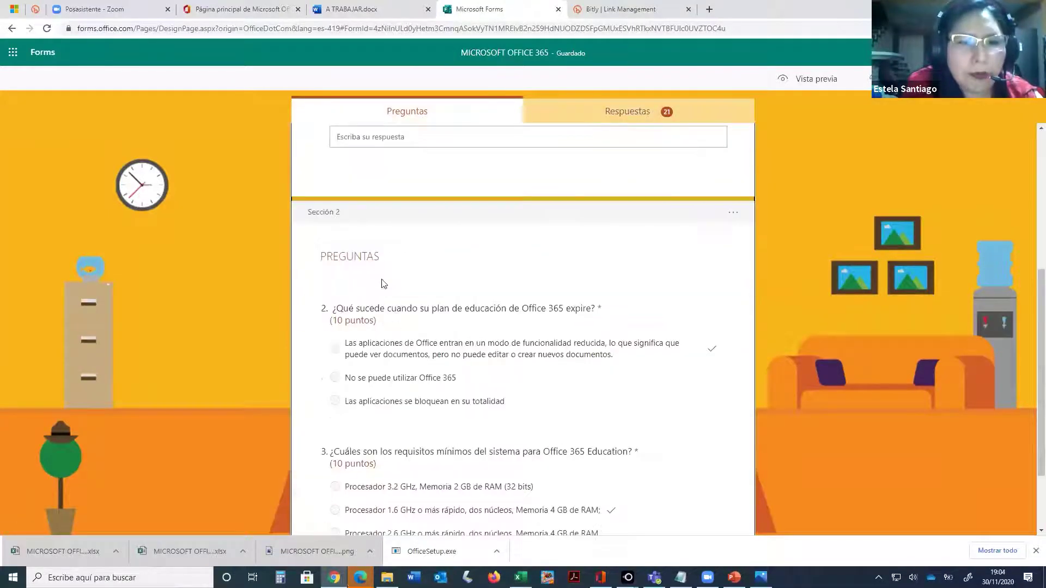
pyautogui.scroll(2, 408, 256)
pyautogui.scroll(-1, 436, 357)
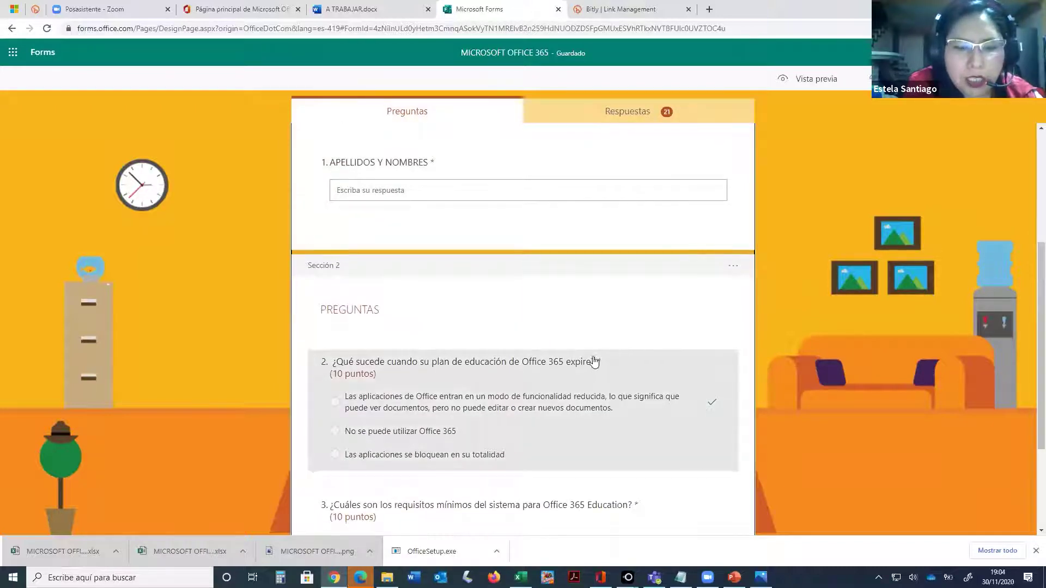
pyautogui.scroll(-3, 600, 365)
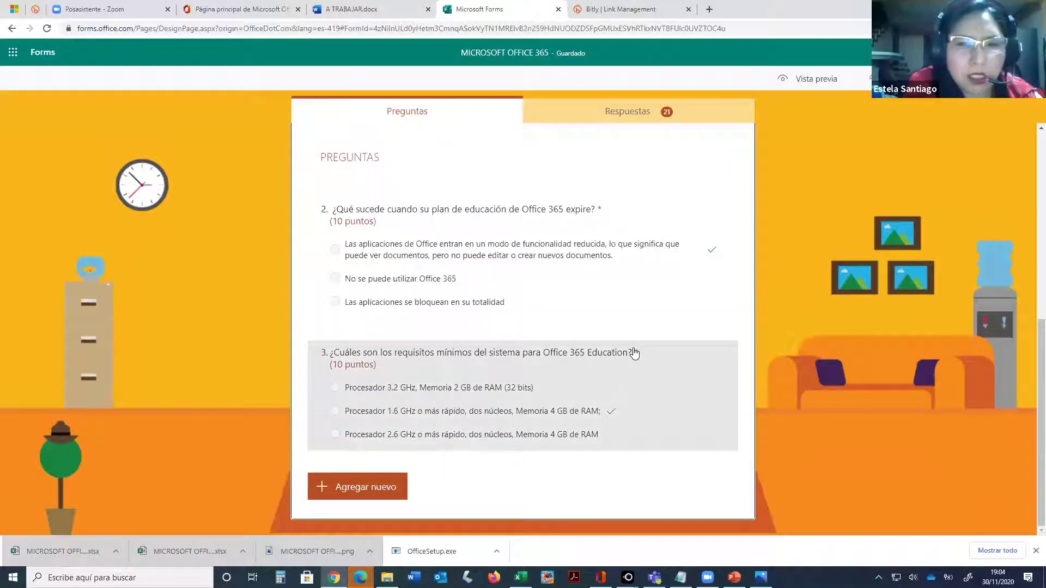
pyautogui.scroll(7, 632, 354)
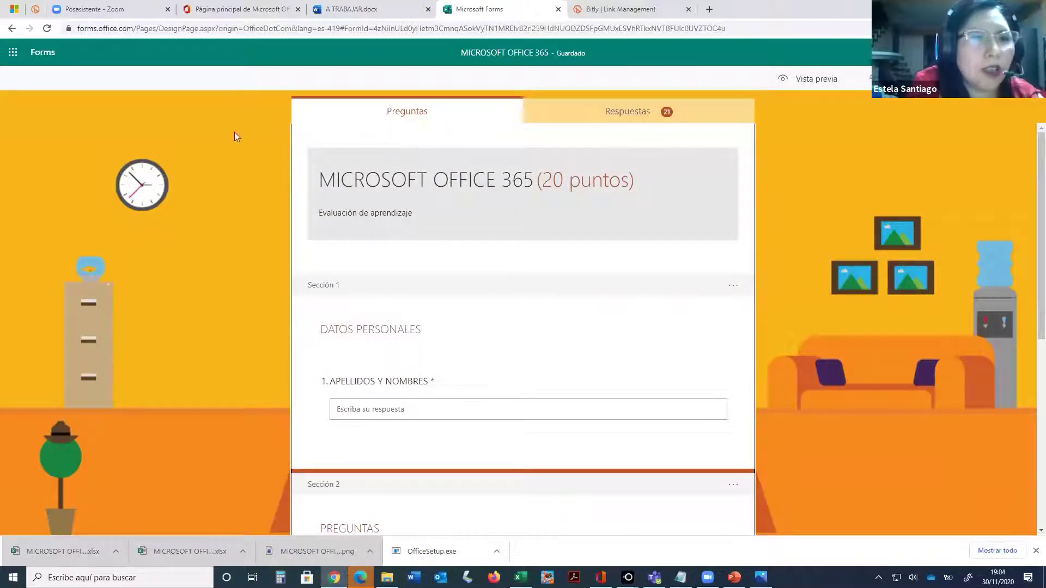
# - Go to the Forms start page and create a new blank form titled "ENCUESTA"
pyautogui.click(13, 52)
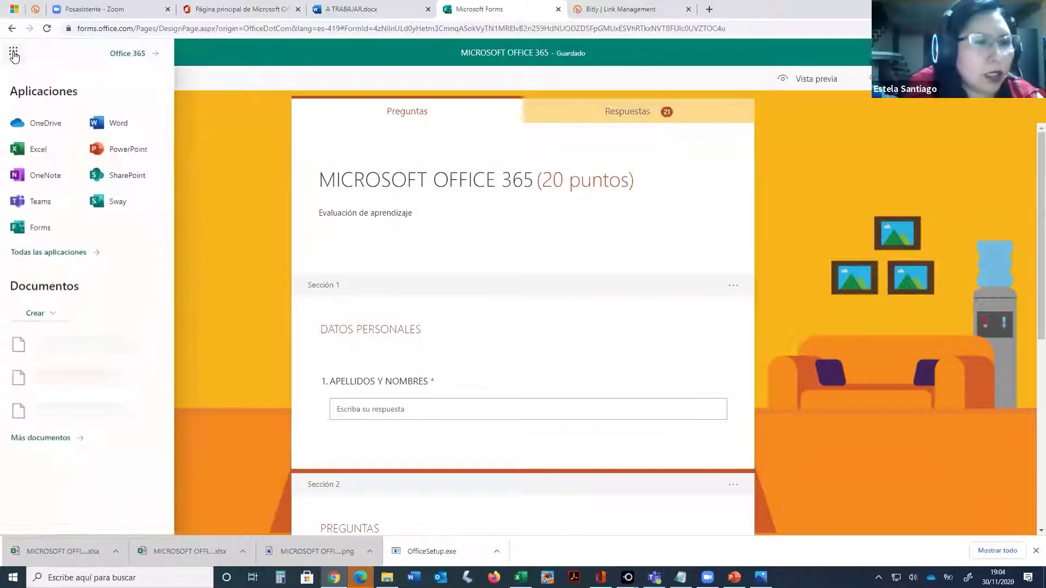
pyautogui.click(30, 229)
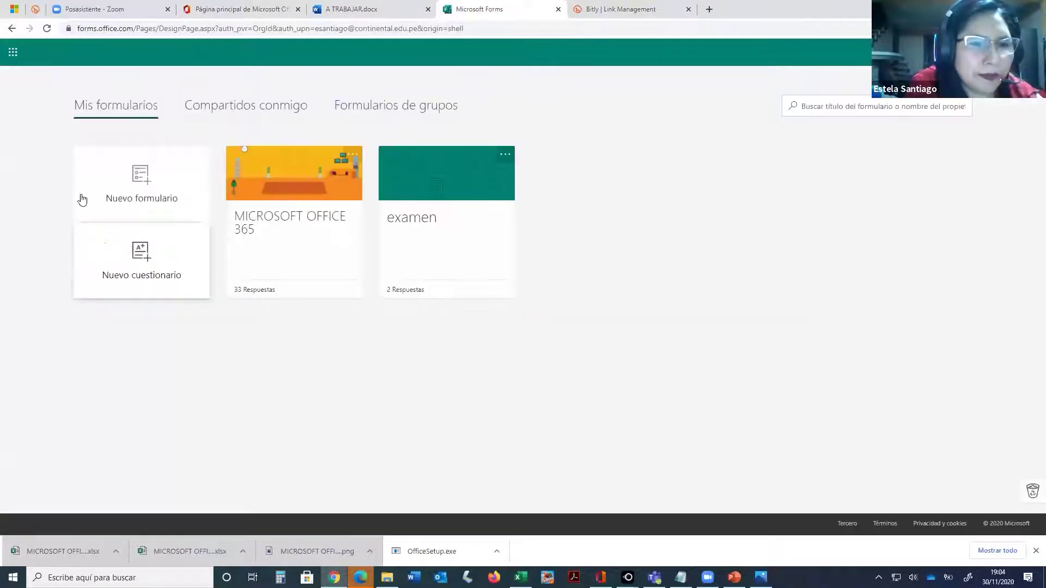
pyautogui.click(136, 179)
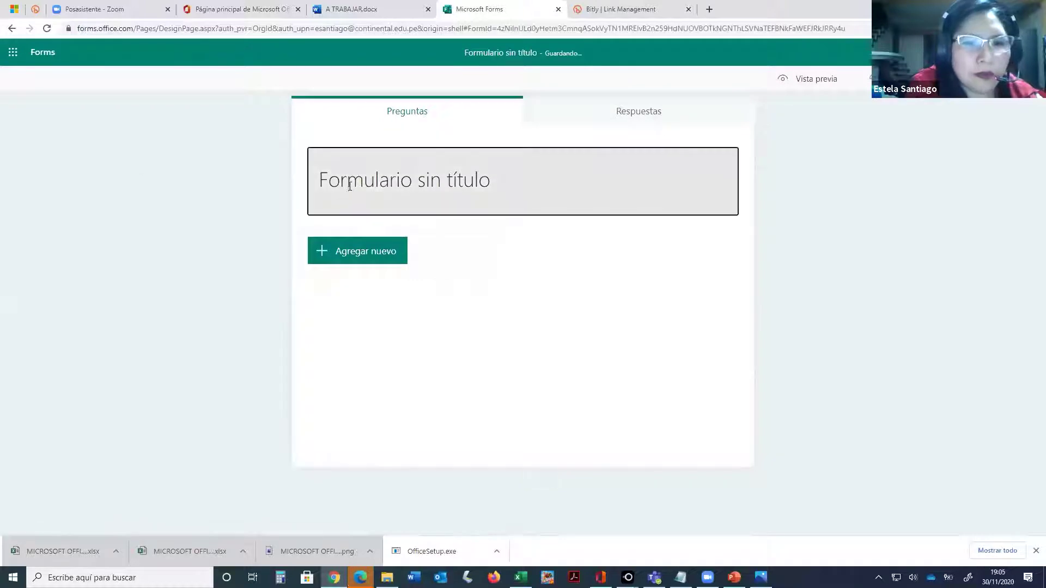
pyautogui.click(350, 187)
pyautogui.write('ENCUESTA')
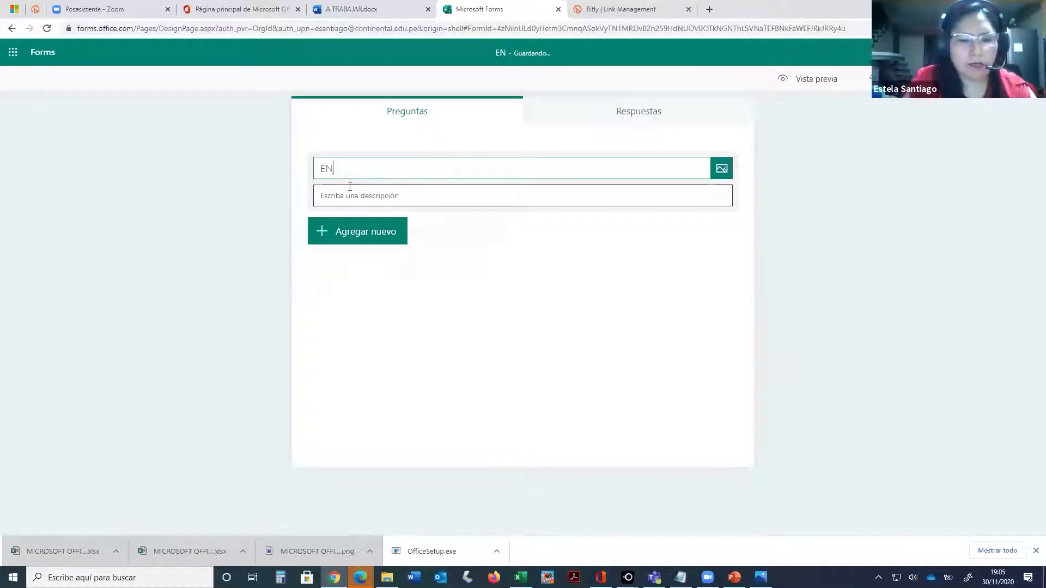
# - Add a required five-star rating question titled "QUE TE PARECEIO OFFICE 365" to the survey
pyautogui.click(351, 244)
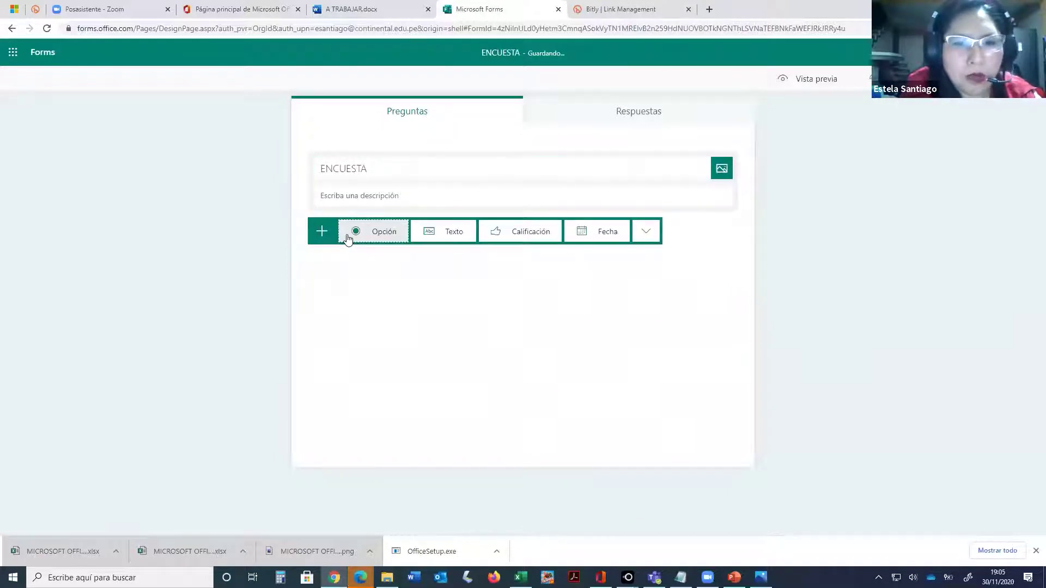
pyautogui.click(515, 231)
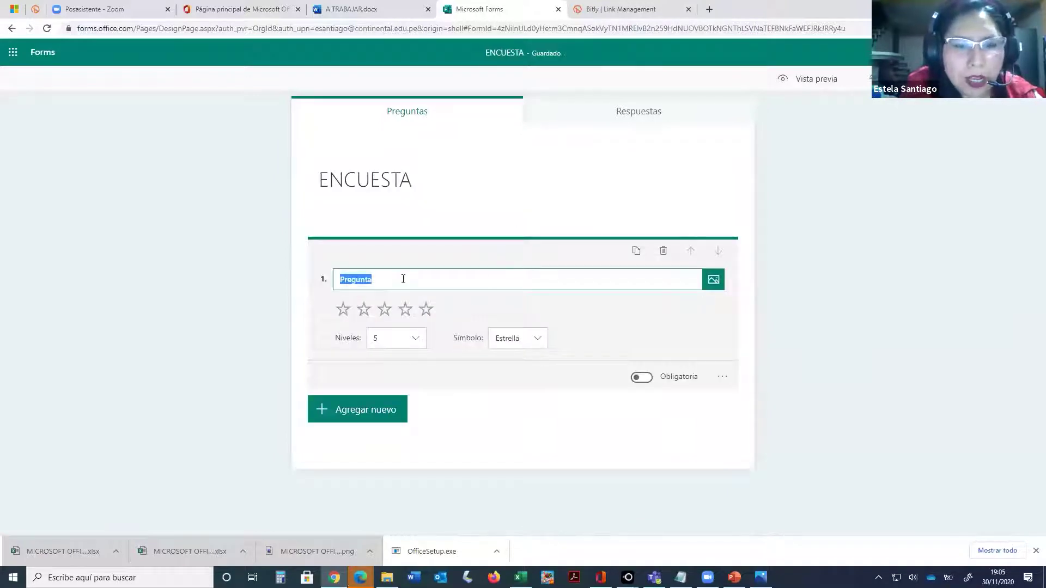
pyautogui.press('BackSpace')
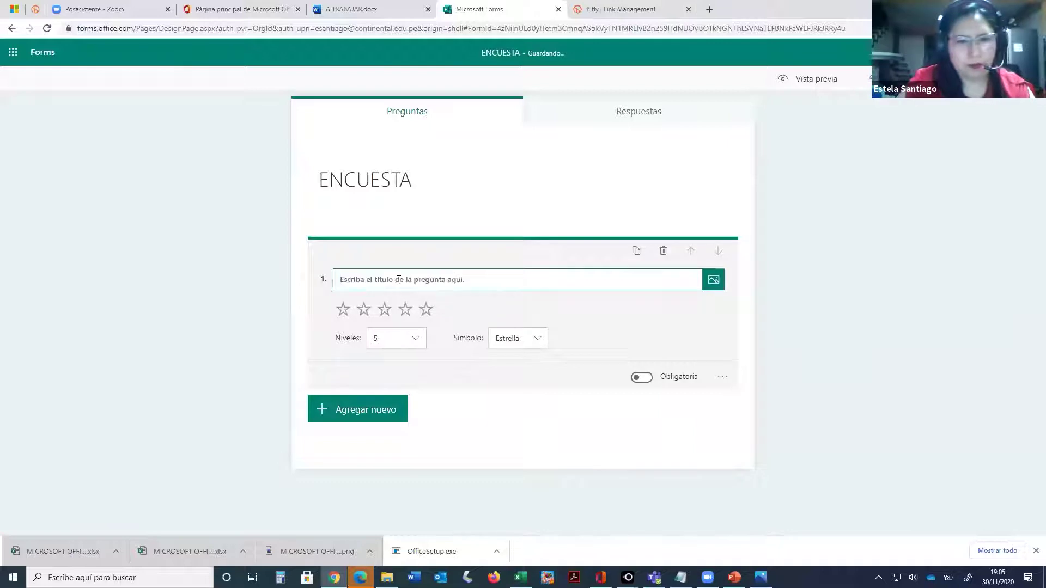
pyautogui.write('CALIFICA')
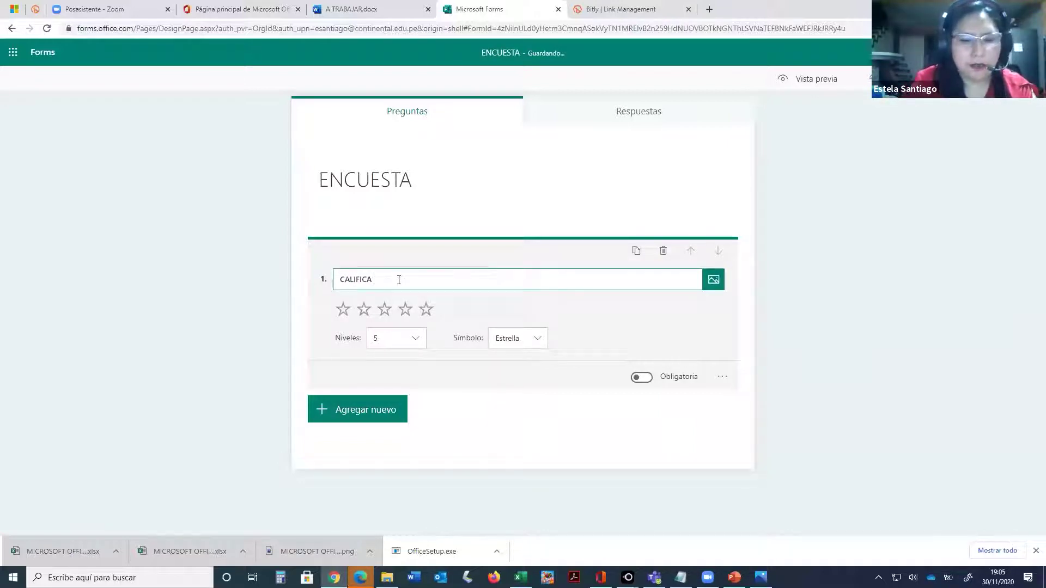
pyautogui.press('BackSpace')
pyautogui.press('BackSpace')
pyautogui.write('QUE TE PARECEIO OF')
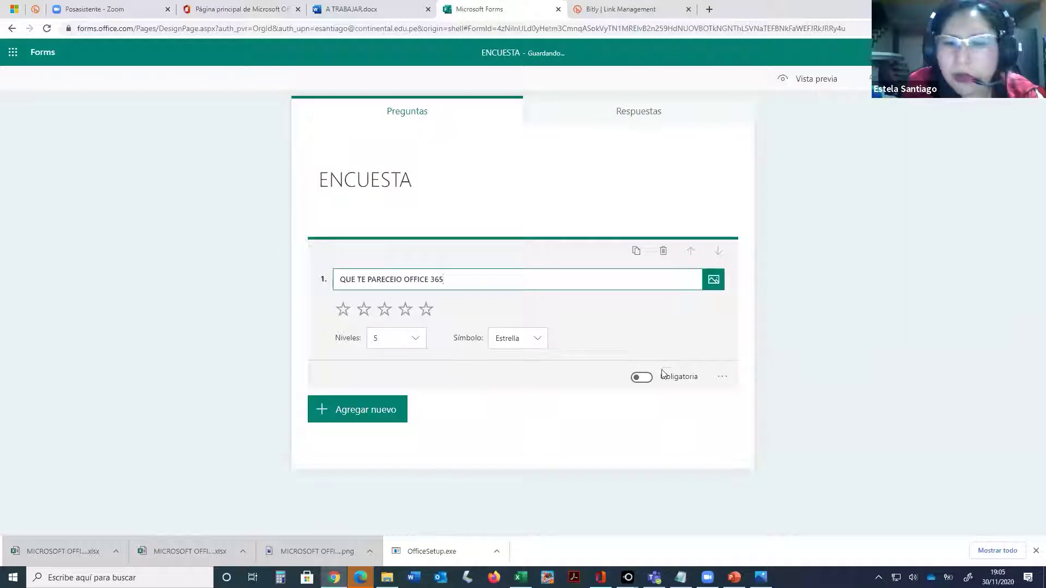
pyautogui.click(648, 386)
pyautogui.click(642, 377)
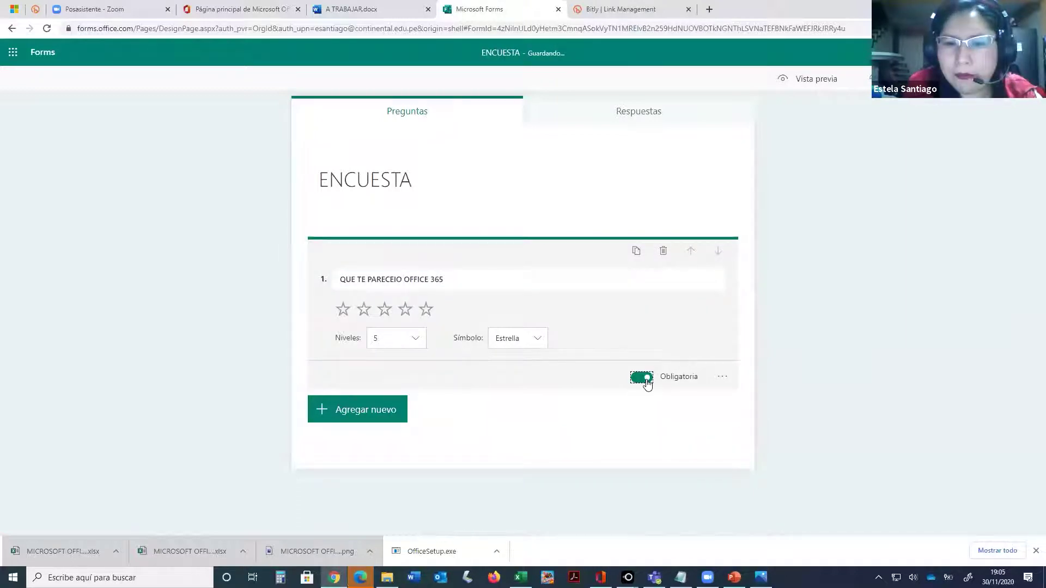
# - Add a Net Promoter Score question below the rating question, keeping its default recommendation wording
pyautogui.click(373, 419)
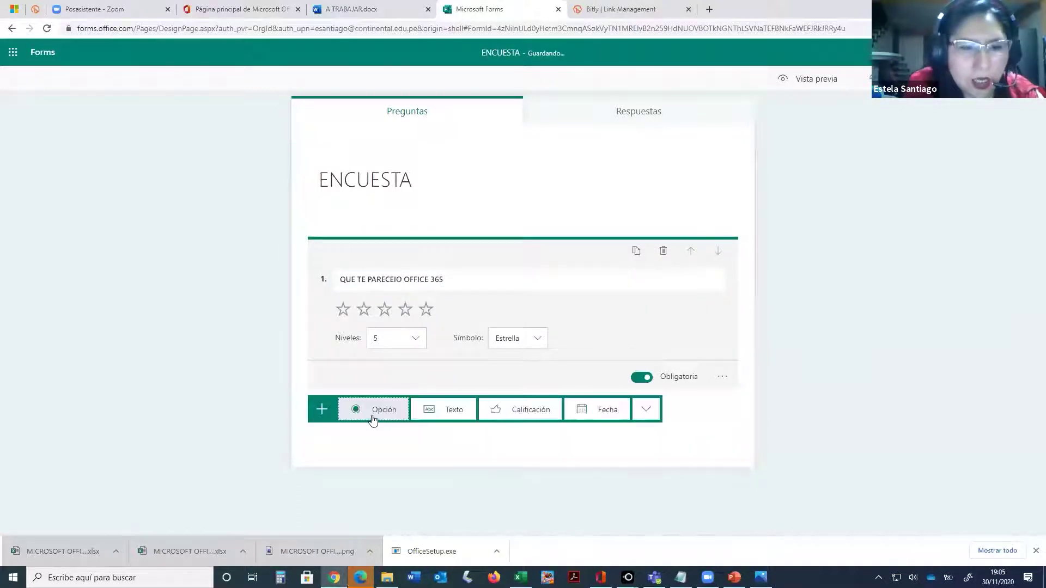
pyautogui.click(648, 415)
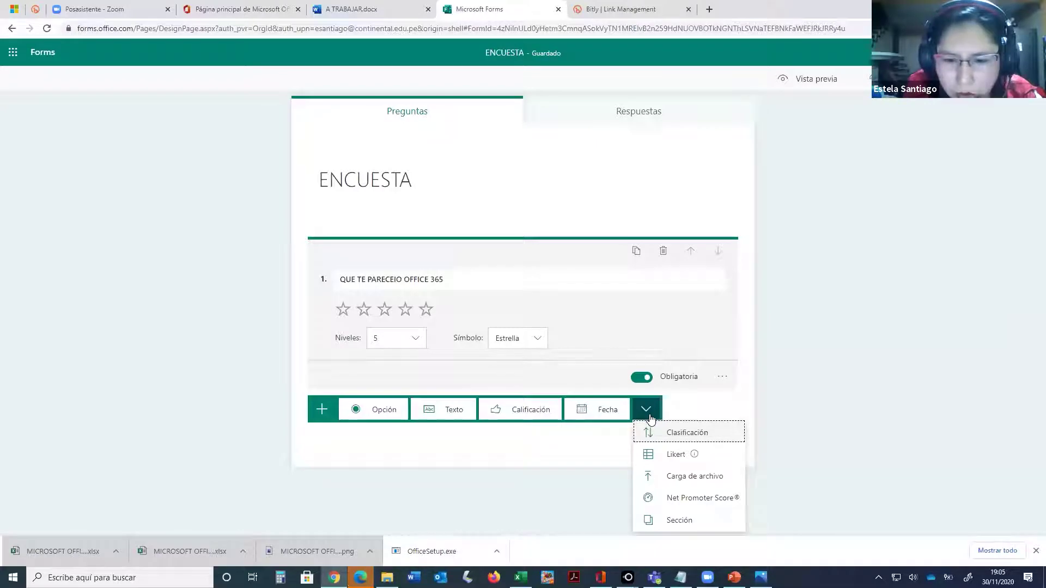
pyautogui.click(676, 500)
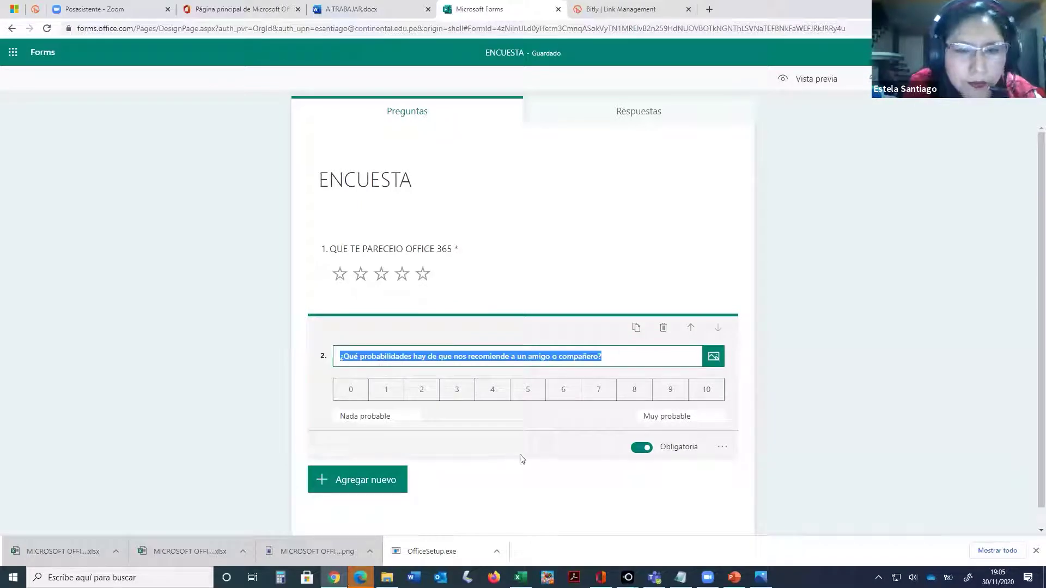
pyautogui.click(517, 489)
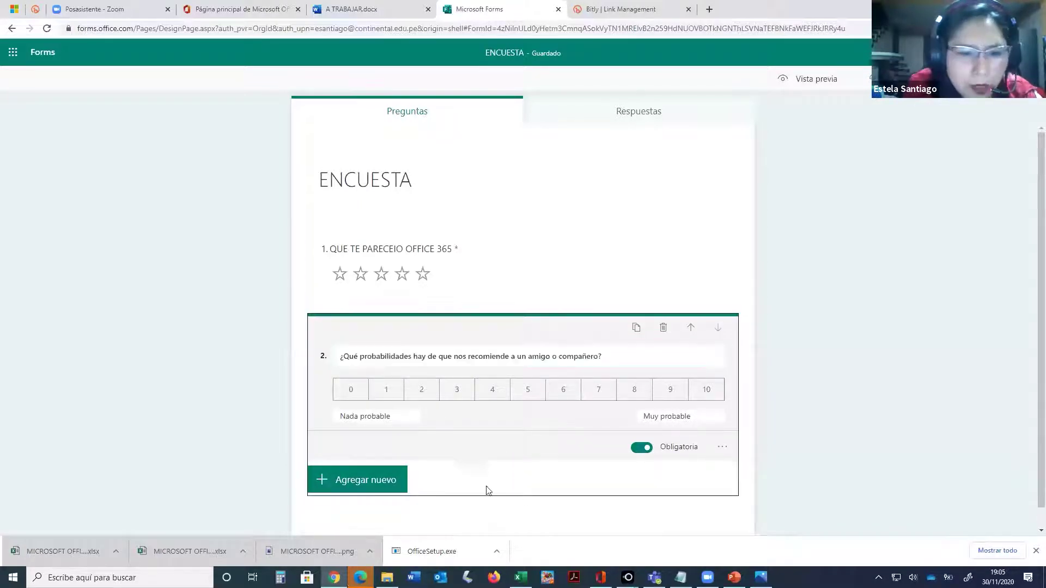
pyautogui.click(213, 305)
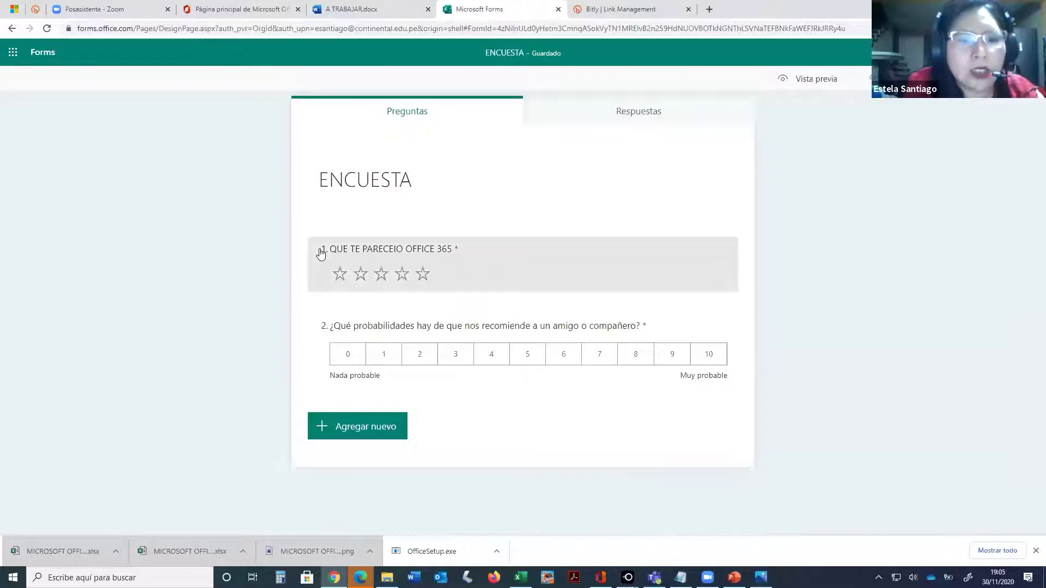
pyautogui.click(350, 418)
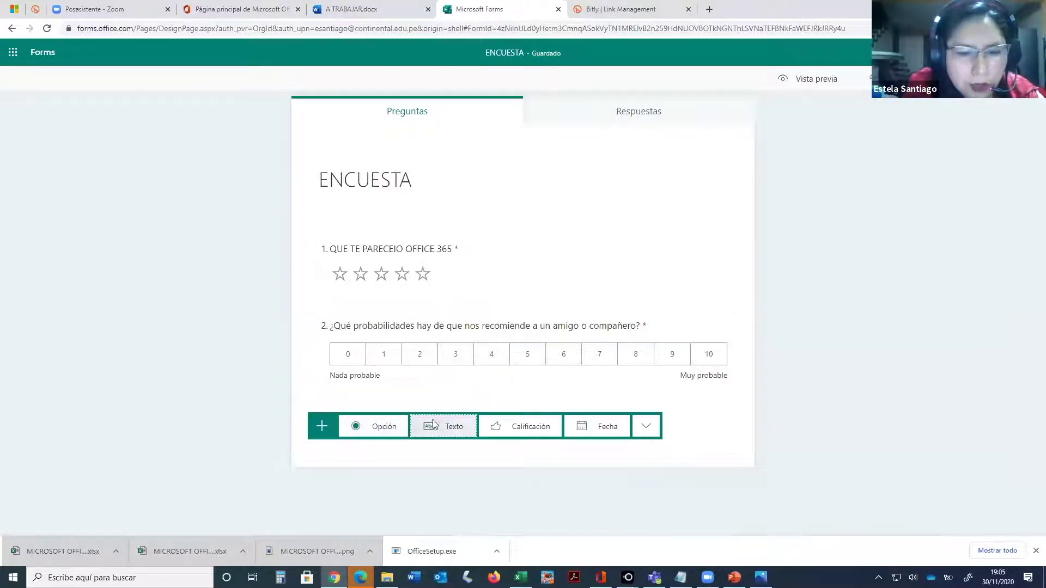
pyautogui.click(434, 425)
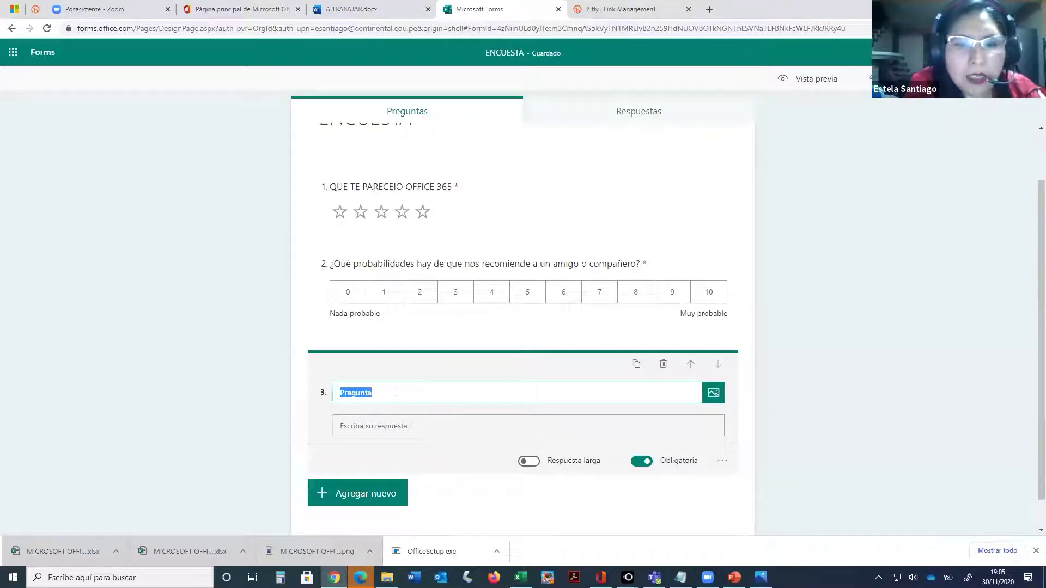
pyautogui.write('A')
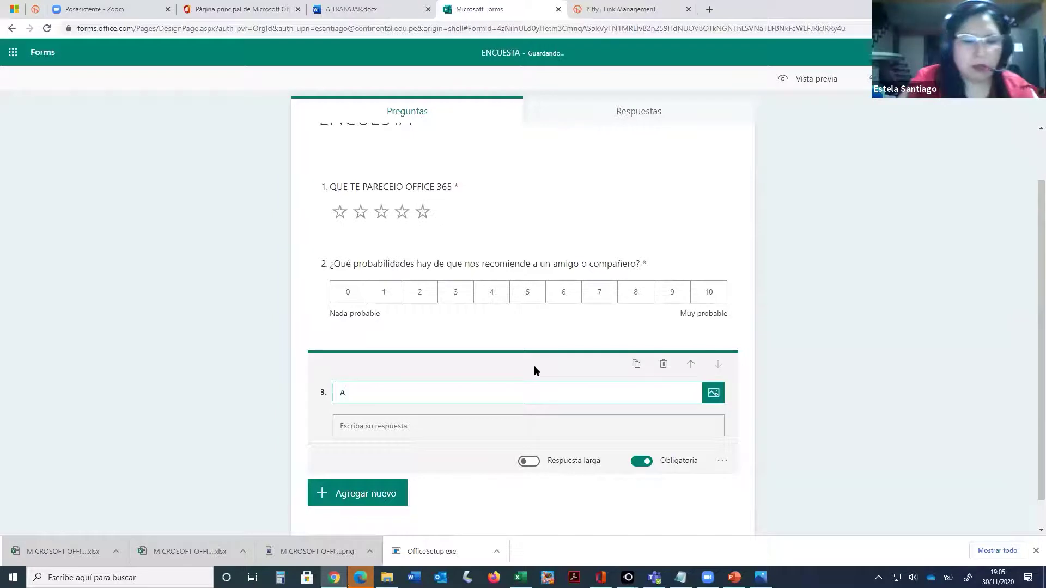
pyautogui.write('PELLIDOS')
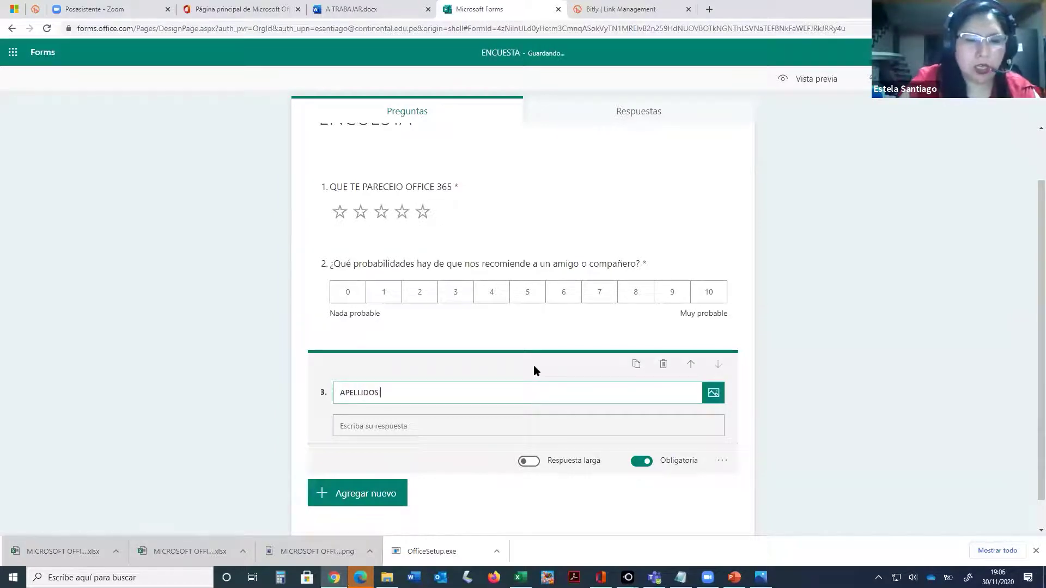
pyautogui.press('BackSpace')
pyautogui.press('BackSpace')
pyautogui.press('BackSpace')
pyautogui.press('BackSpace')
pyautogui.press('BackSpace')
pyautogui.press('BackSpace')
pyautogui.press('BackSpace')
pyautogui.press('BackSpace')
pyautogui.press('BackSpace')
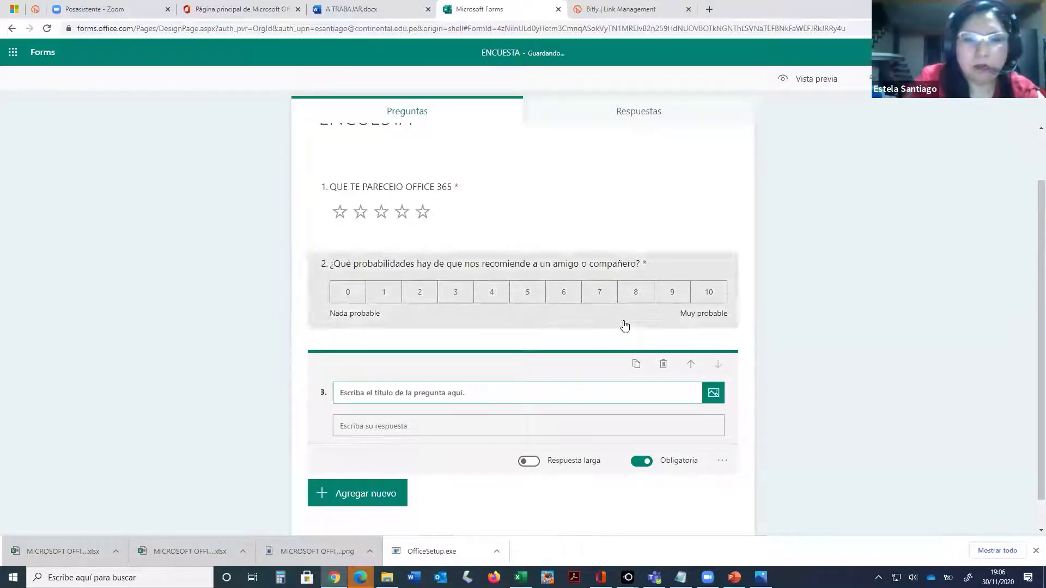
pyautogui.click(663, 364)
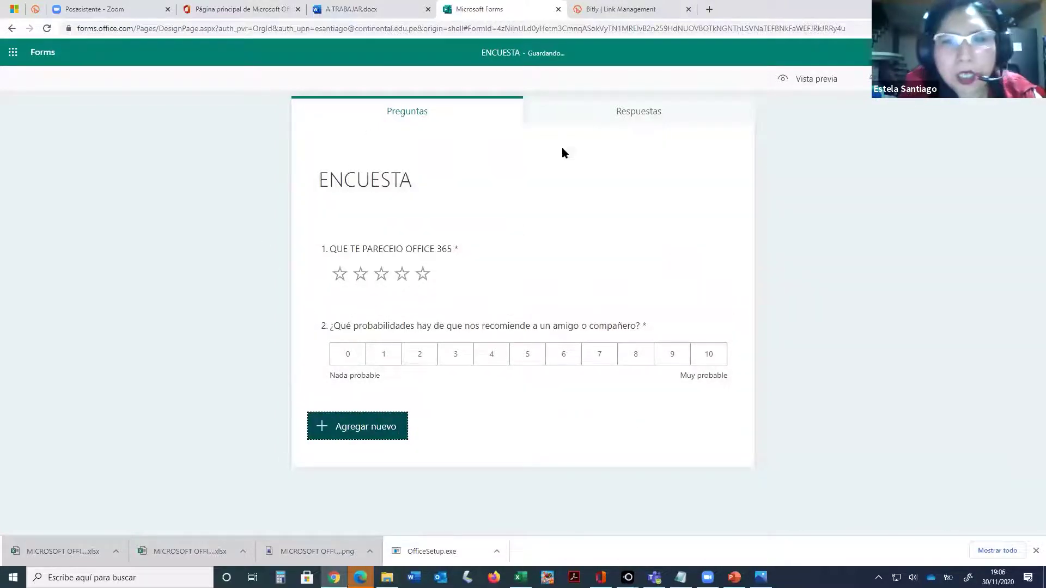
# - Preview the survey in the computer layout and return to editing
pyautogui.click(796, 87)
pyautogui.press('Tab')
pyautogui.press('Right')
pyautogui.press('Left')
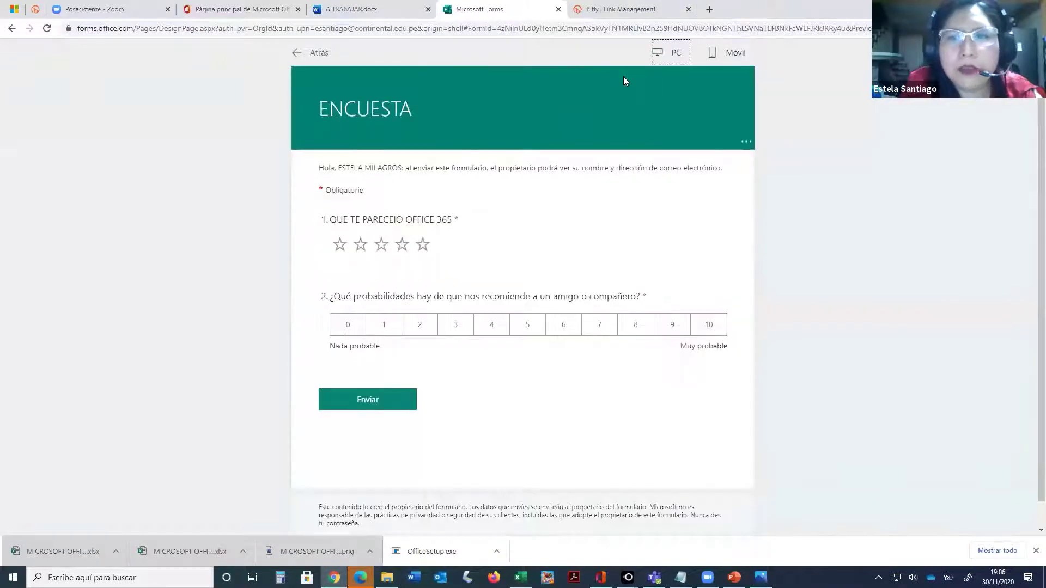
pyautogui.click(294, 56)
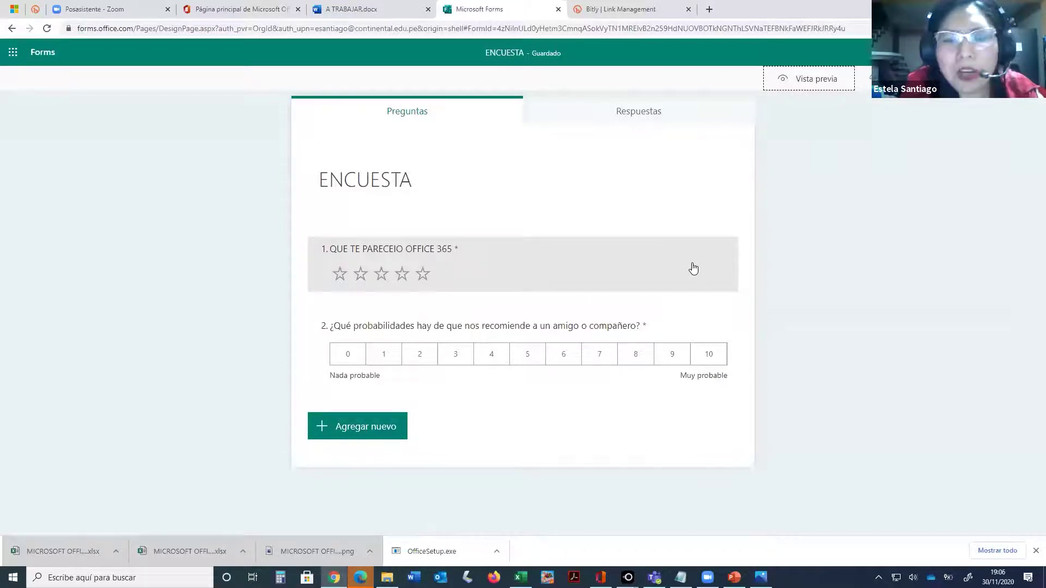
# - Apply the underwater octopus theme to the survey and allow anyone with the link to respond
pyautogui.click(893, 78)
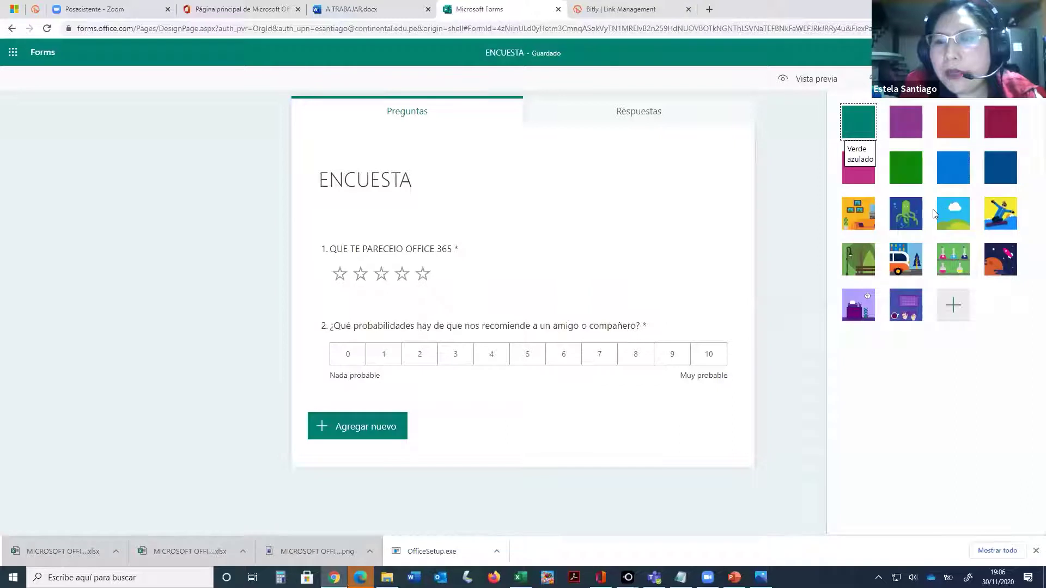
pyautogui.click(909, 214)
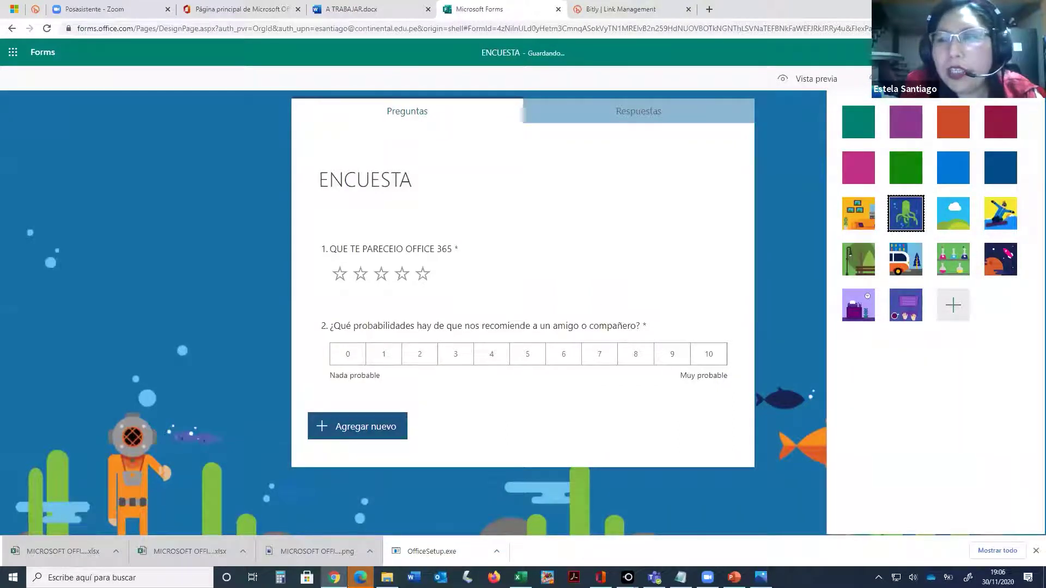
pyautogui.click(1027, 78)
pyautogui.click(936, 111)
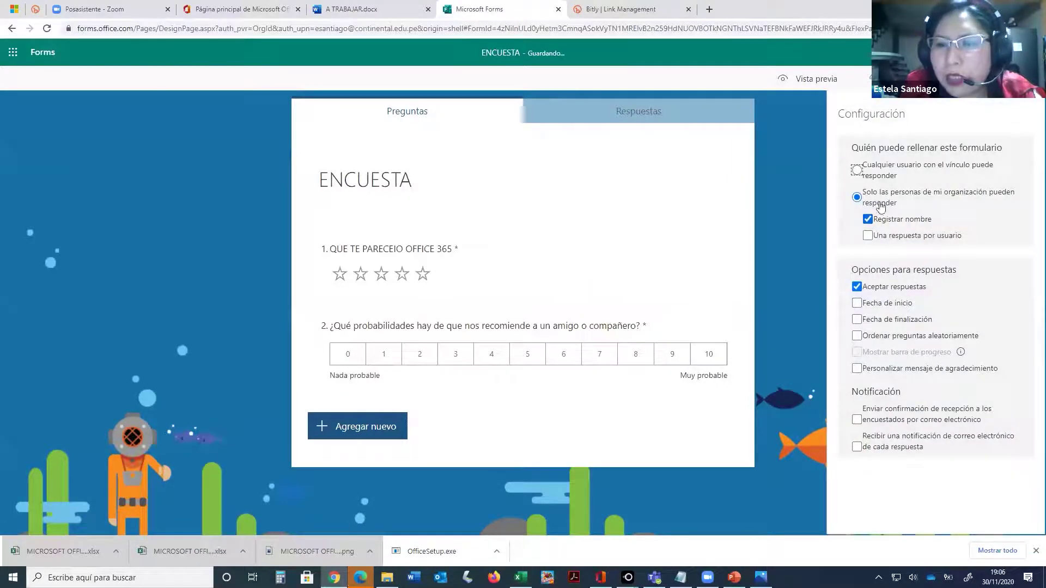
pyautogui.click(858, 171)
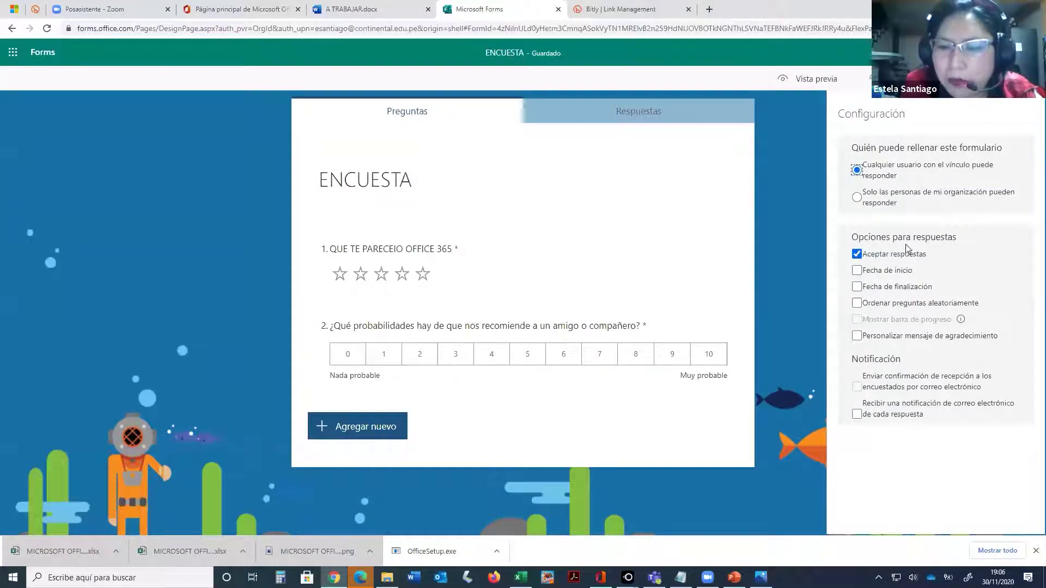
# - Copy the survey's response link, switch to Bitly and create a short link from it
pyautogui.click(967, 78)
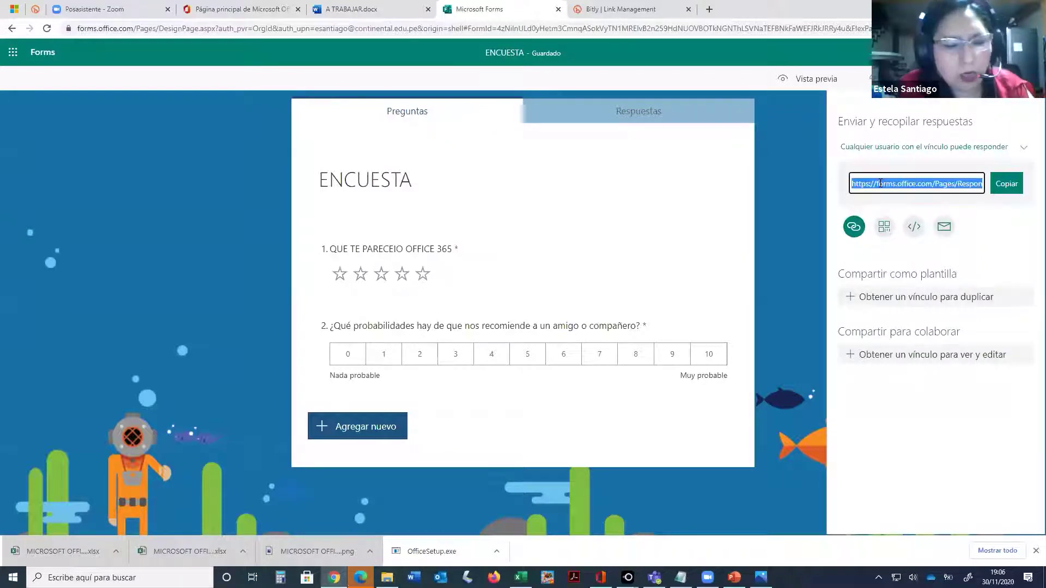
pyautogui.click(618, 6)
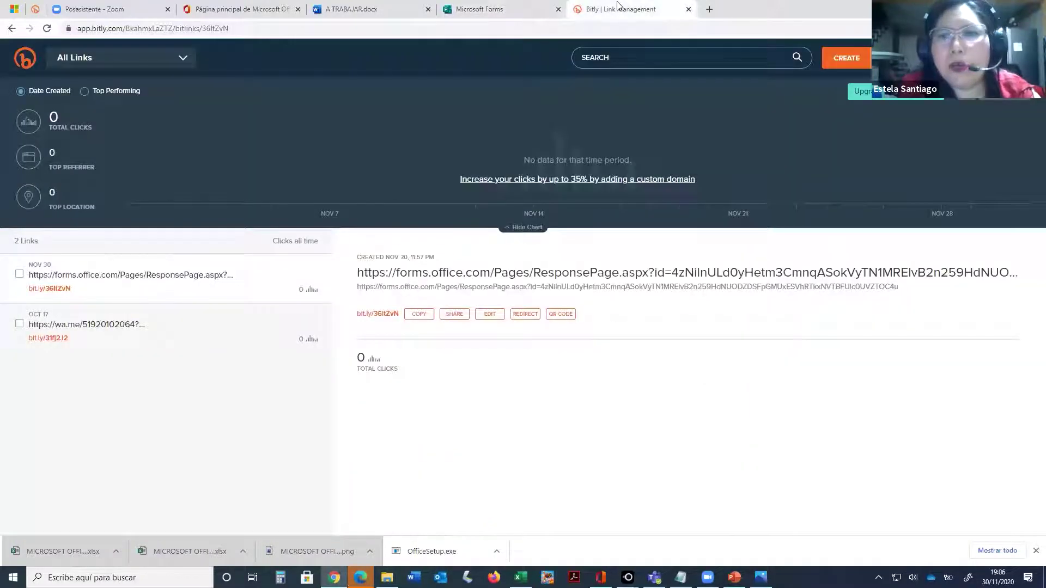
pyautogui.click(842, 59)
pyautogui.write('https://forms.office.com/Pages/ResponsePage.aspx?id=4zNilnULd0yHetm3CmnqASokVyTN1MREIvB2n259HdNUOVBOTkNGNThLSVNaTEFBNkFaWEFJRkJRRy4u')
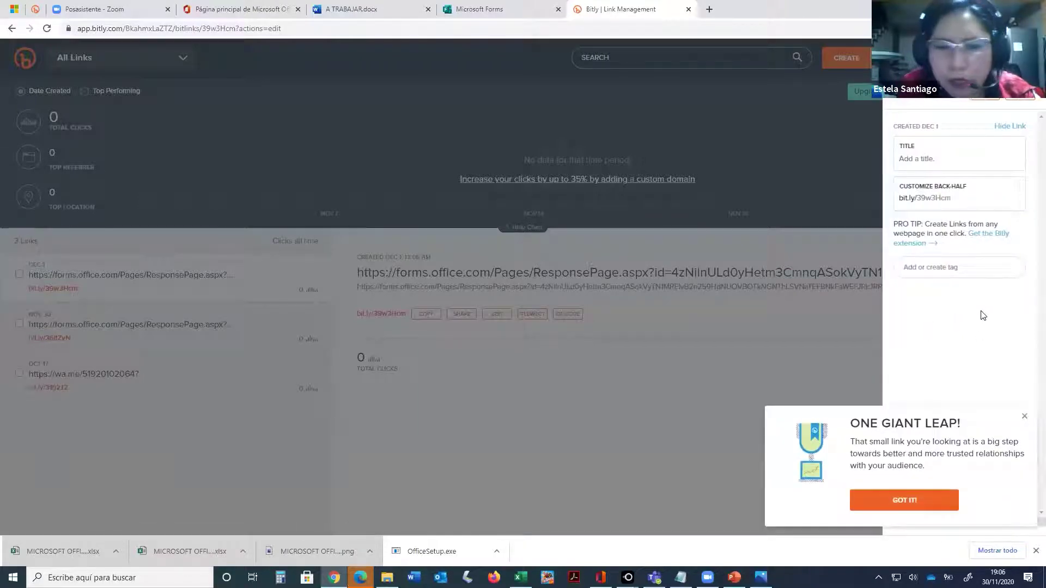
# - Leave the new short link's edit view without customizing it and open the link to check the survey
pyautogui.click(975, 196)
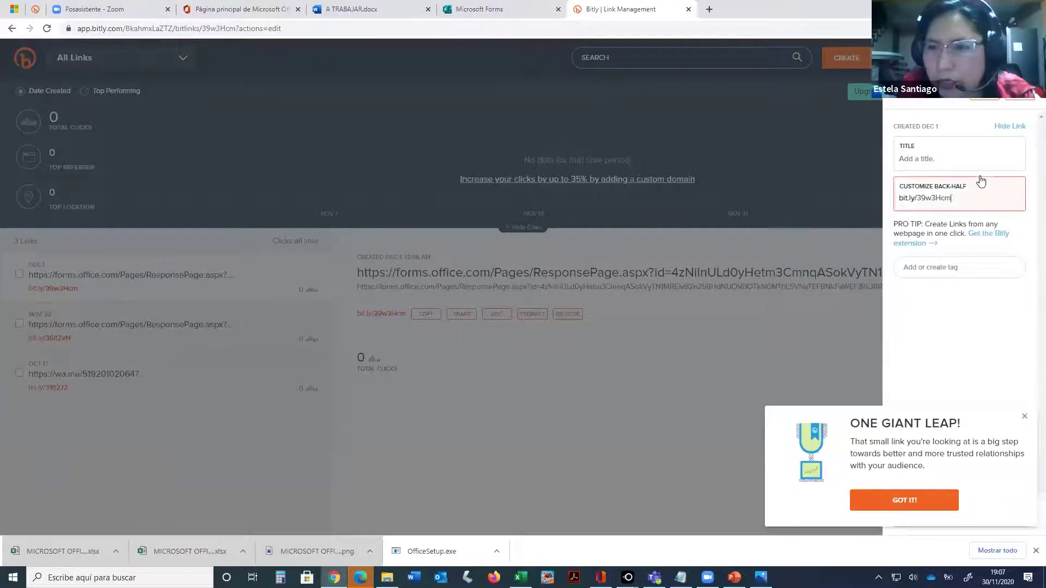
pyautogui.click(989, 97)
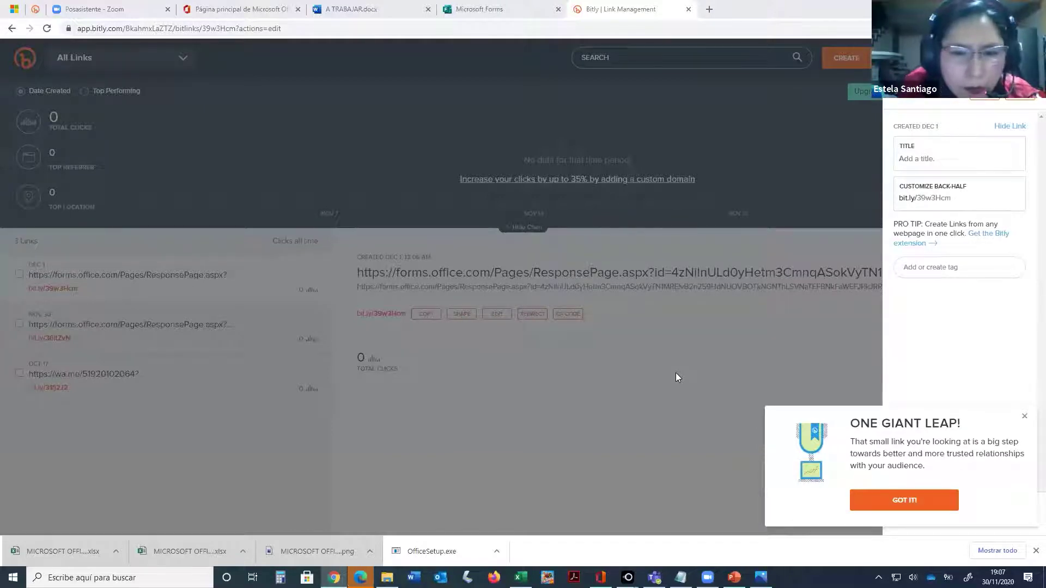
pyautogui.click(357, 399)
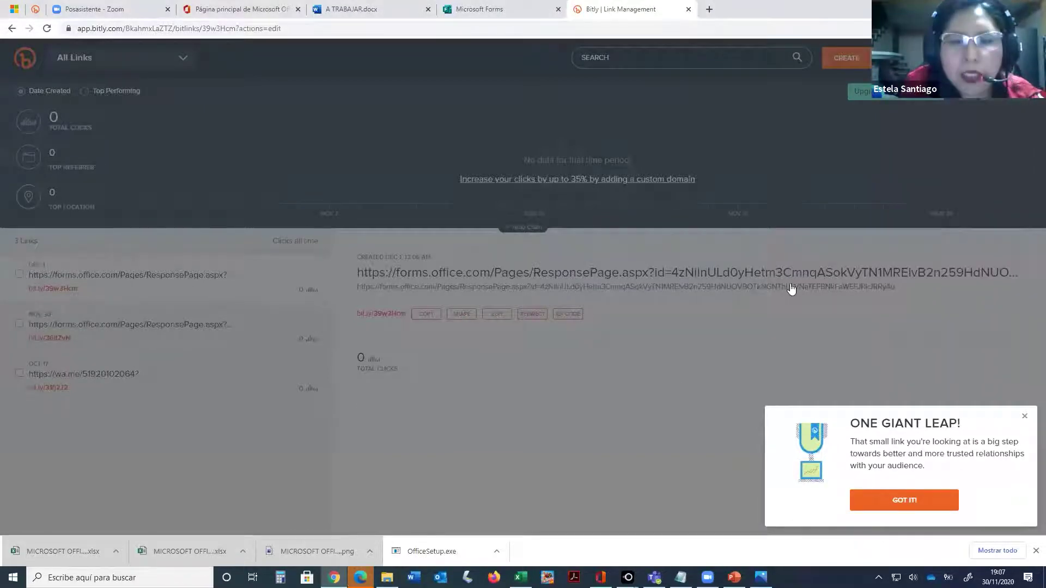
pyautogui.click(791, 289)
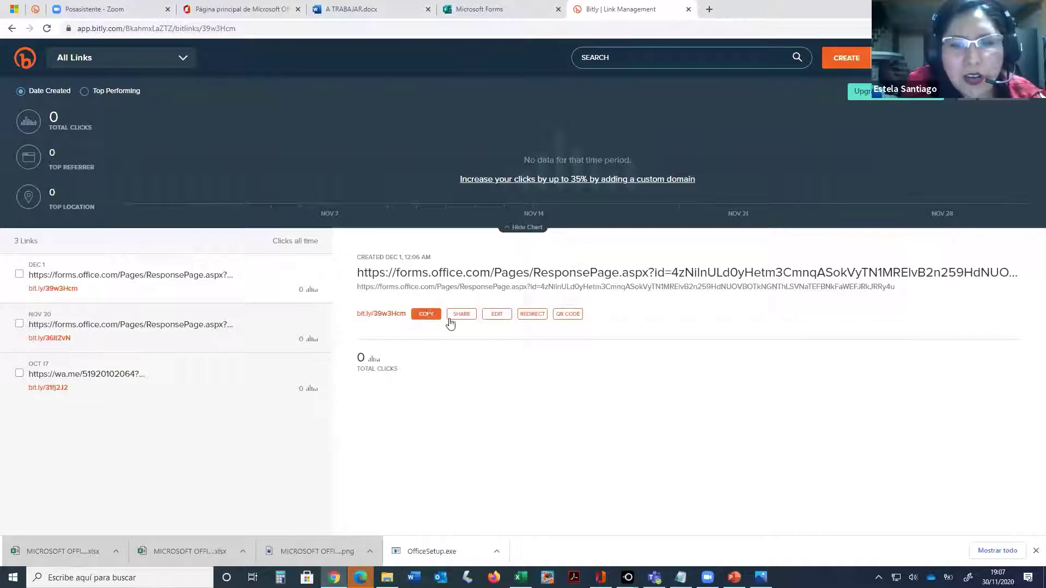
pyautogui.click(390, 315)
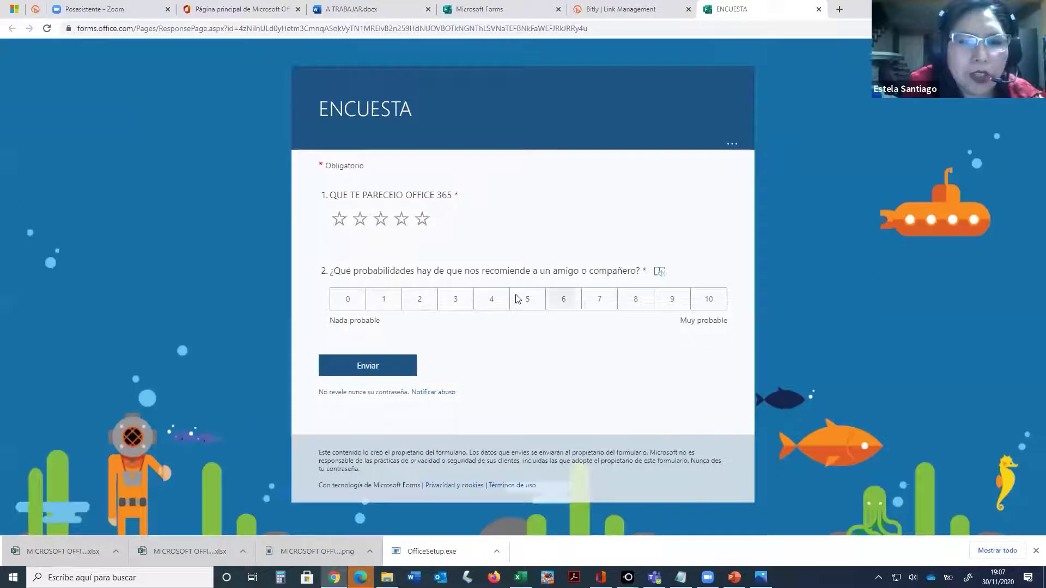
# - Switch back to Microsoft Forms, download the survey's QR code as ENCUESTA.png and open the image
pyautogui.click(524, 9)
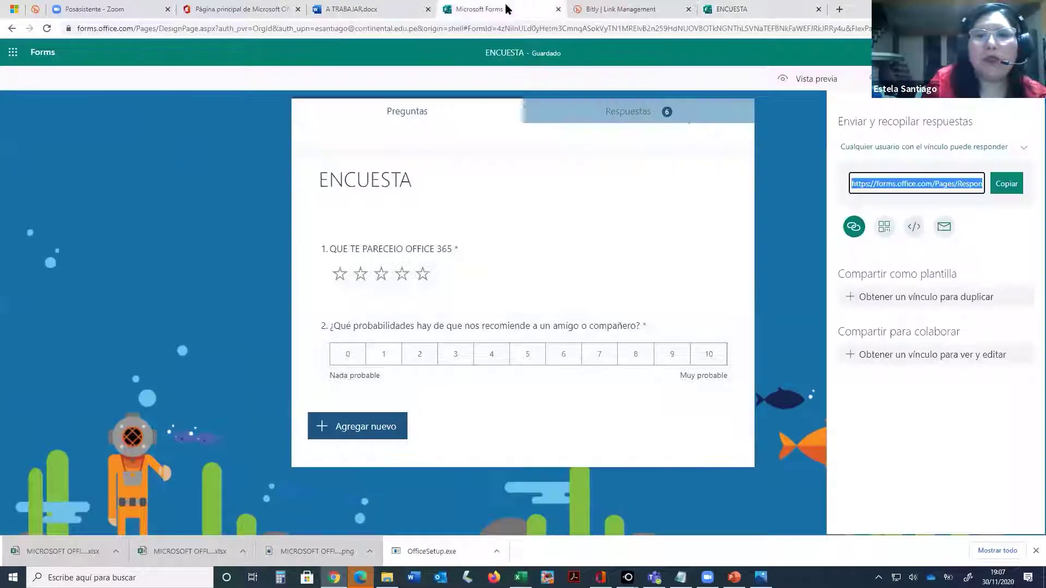
pyautogui.click(883, 231)
pyautogui.click(868, 248)
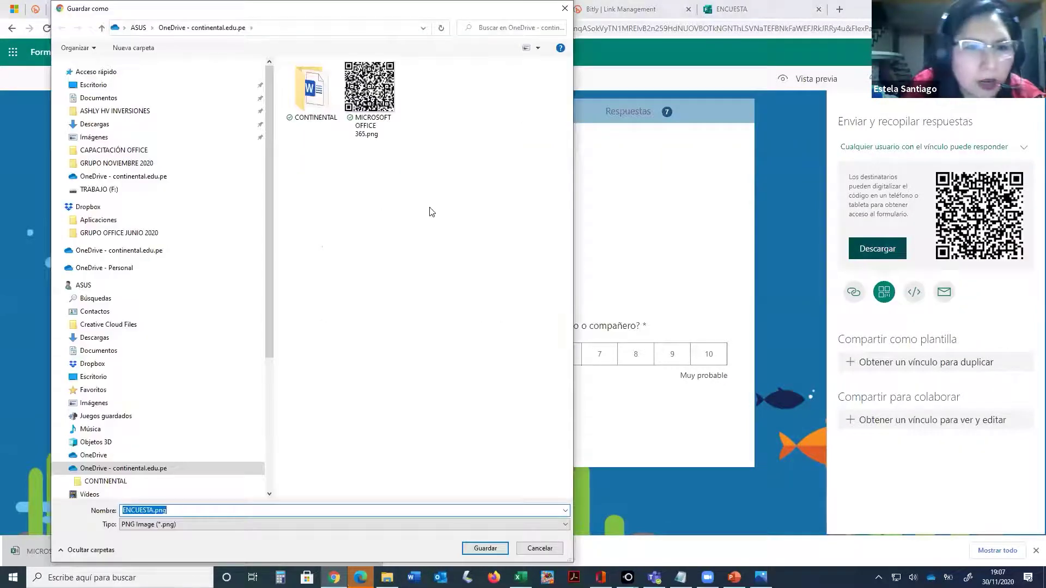
pyautogui.press('Return')
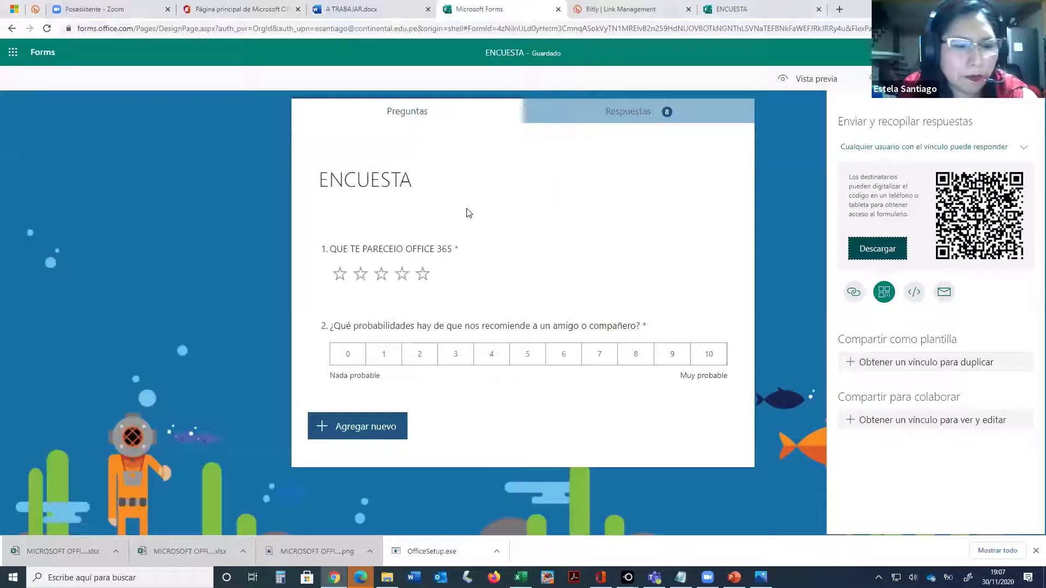
pyautogui.click(83, 541)
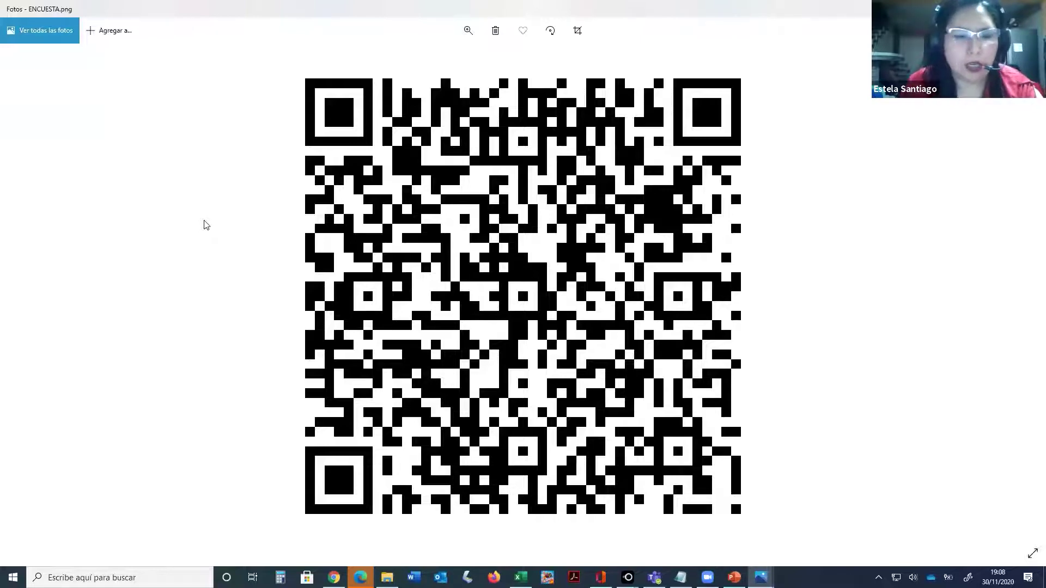
# - Show the LetsView phone mirror beside the QR code, follow the survey being answered on the phone, and minimize the mirror
pyautogui.hotkey('alt', 'Tab')
pyautogui.hotkey('alt', 'Tab')
pyautogui.hotkey('alt', 'Tab')
pyautogui.hotkey('alt', 'Tab')
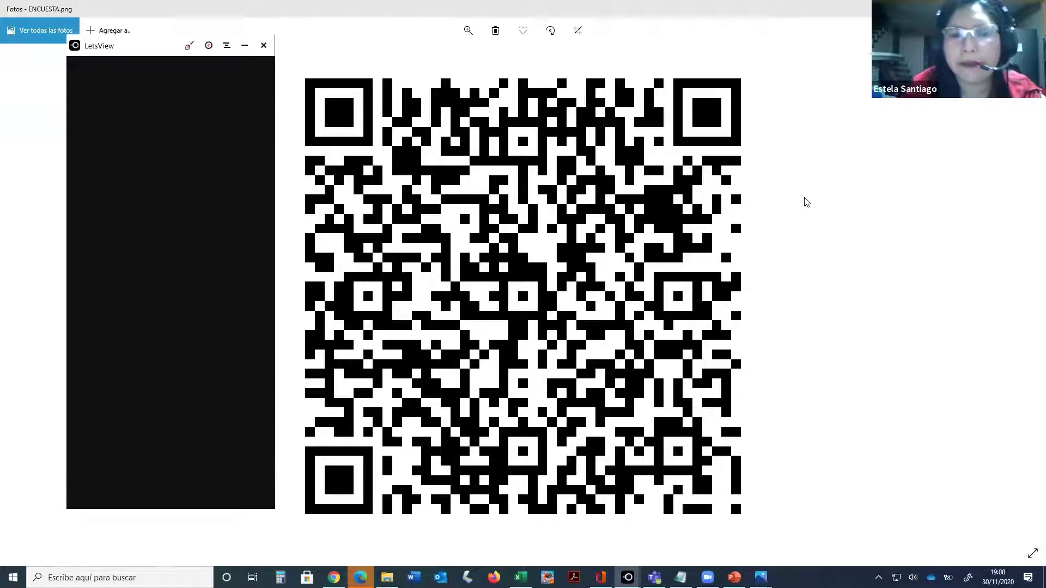
pyautogui.hotkey('alt', 'Tab')
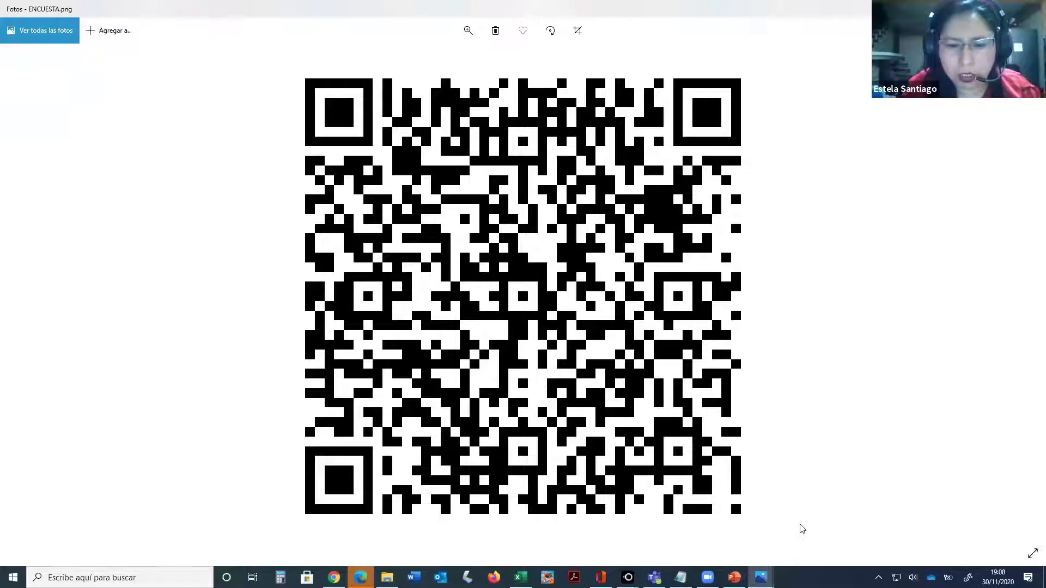
pyautogui.click(674, 541)
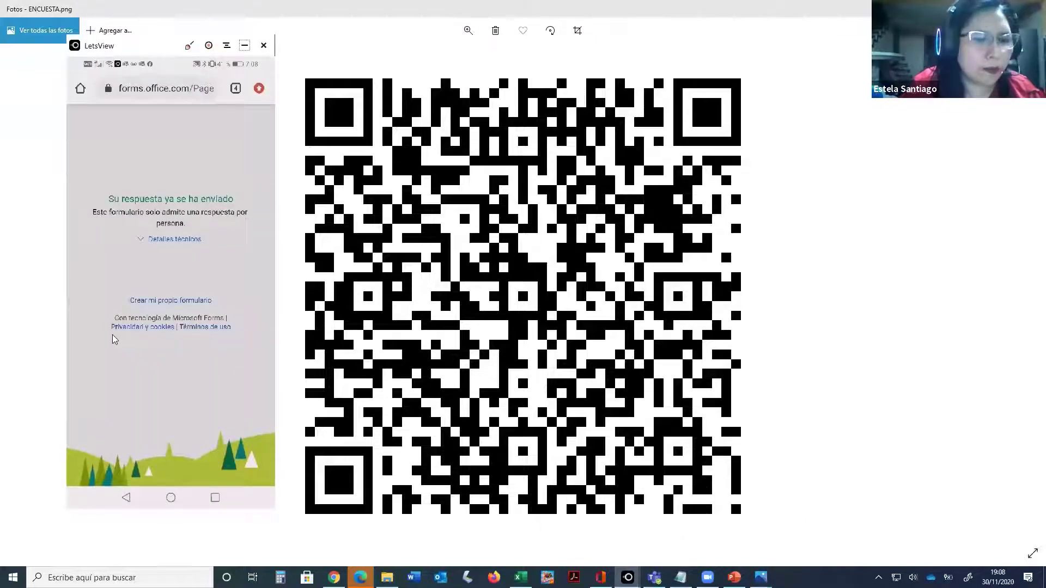
pyautogui.click(128, 500)
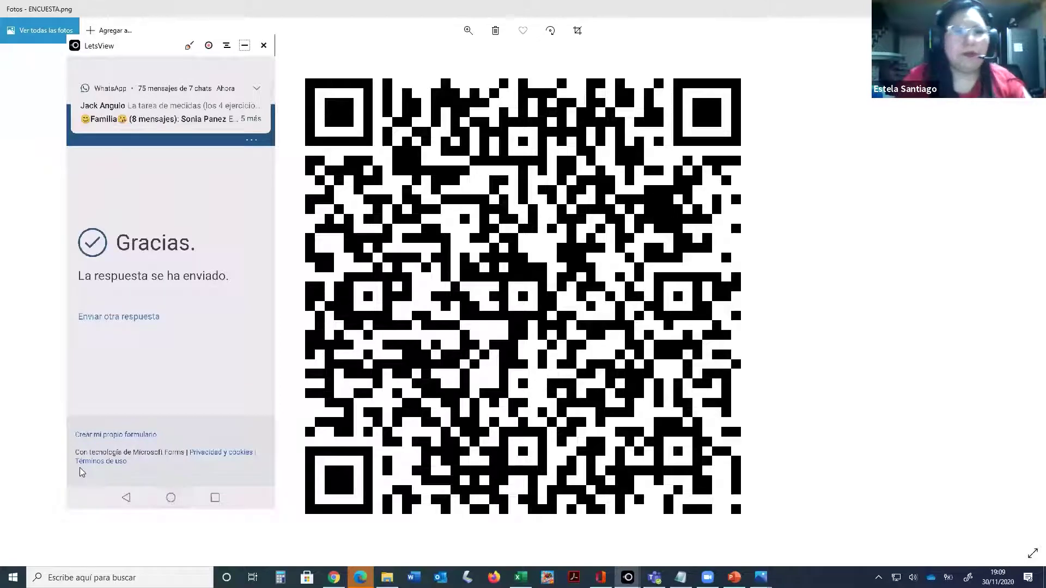
pyautogui.click(245, 45)
# - Switch back to the survey in Microsoft Forms, review its response summary and return to the questions
pyautogui.hotkey('alt', 'Tab')
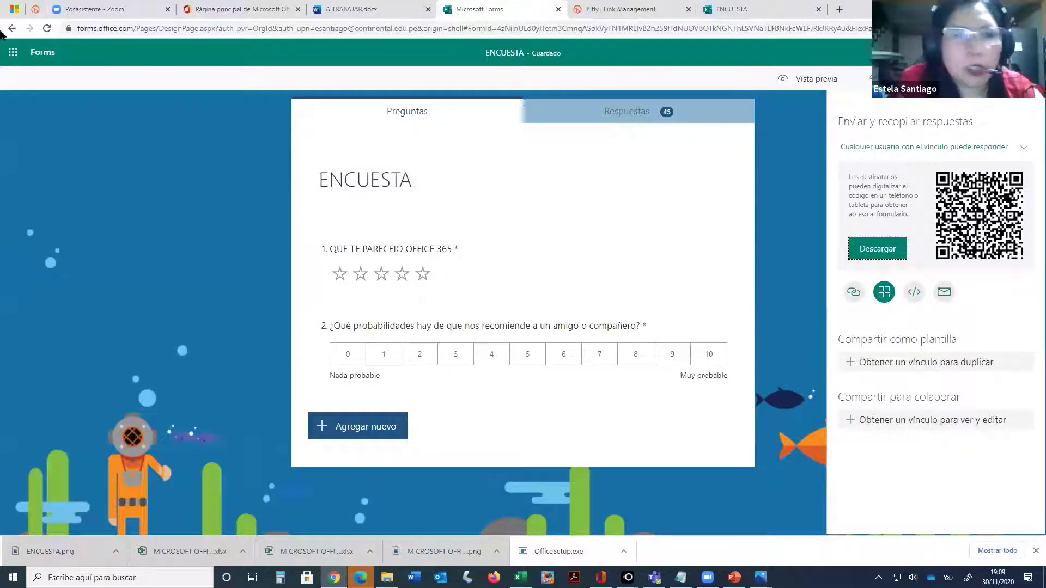
pyautogui.click(17, 54)
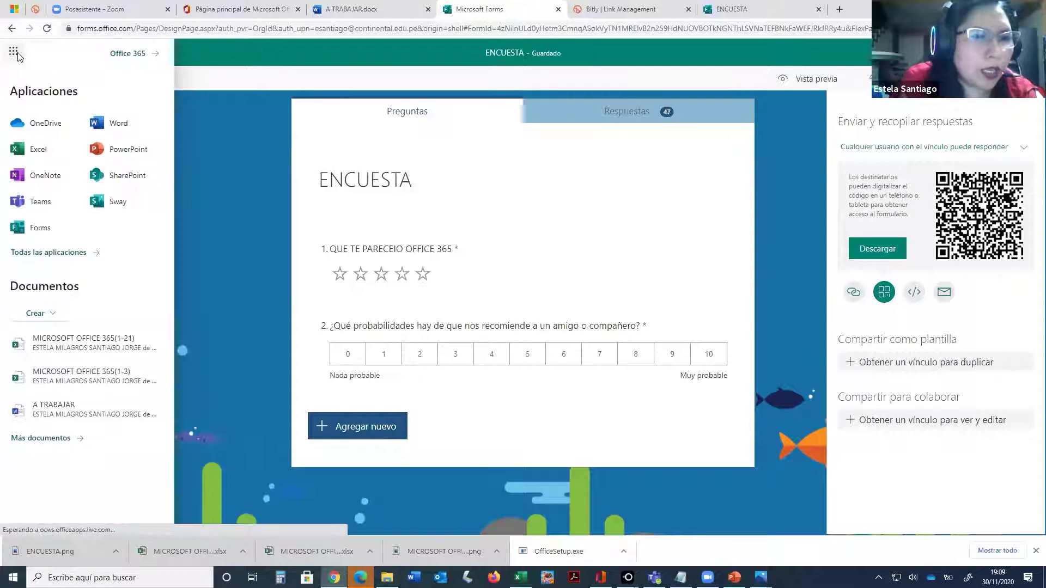
pyautogui.click(233, 214)
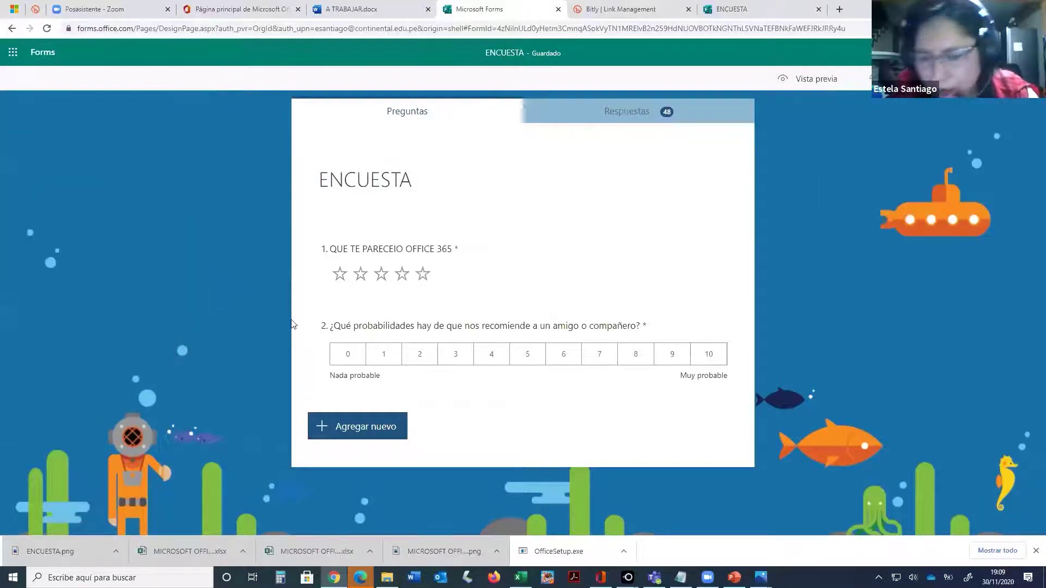
pyautogui.click(589, 112)
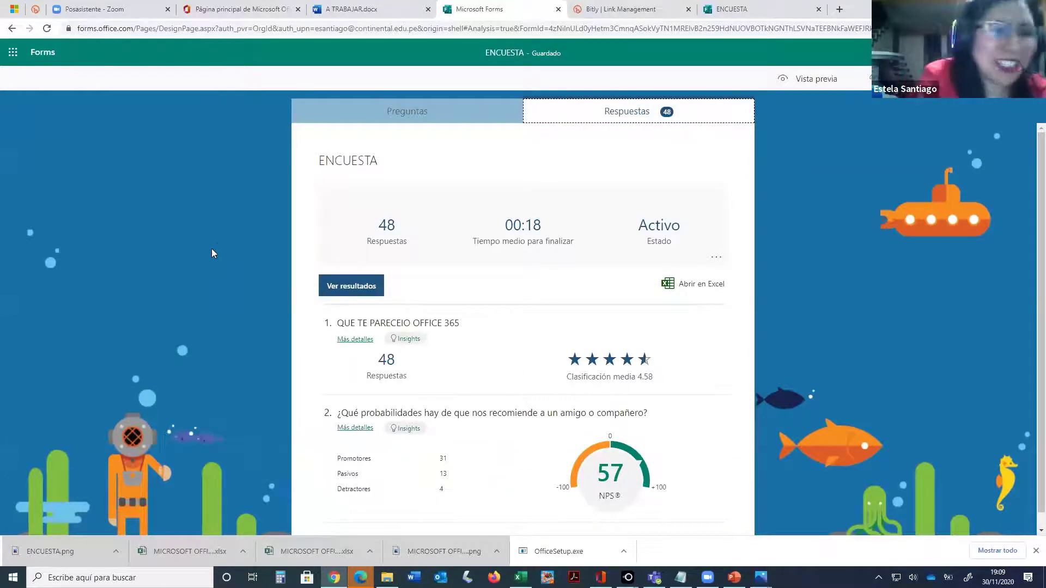
pyautogui.click(401, 119)
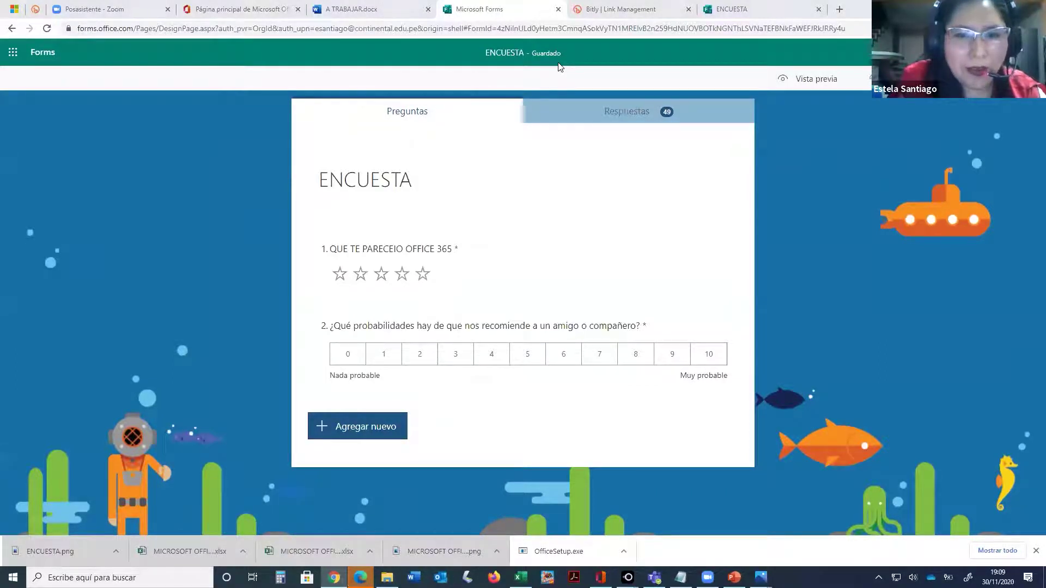
# - Switch to Microsoft Sway and start editing a new Sway from the "Blog [mejorado]" template
pyautogui.click(13, 51)
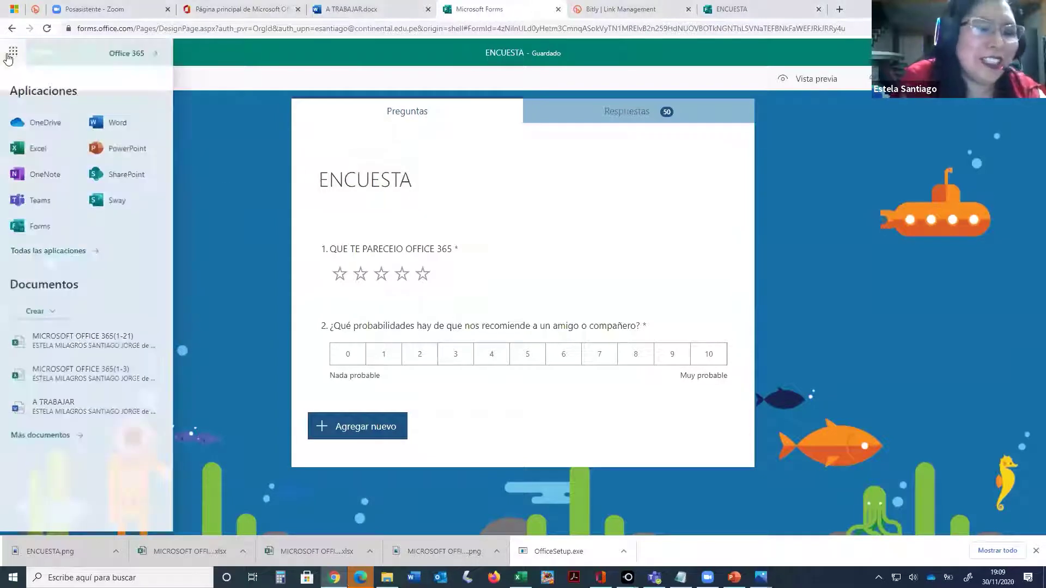
pyautogui.click(112, 208)
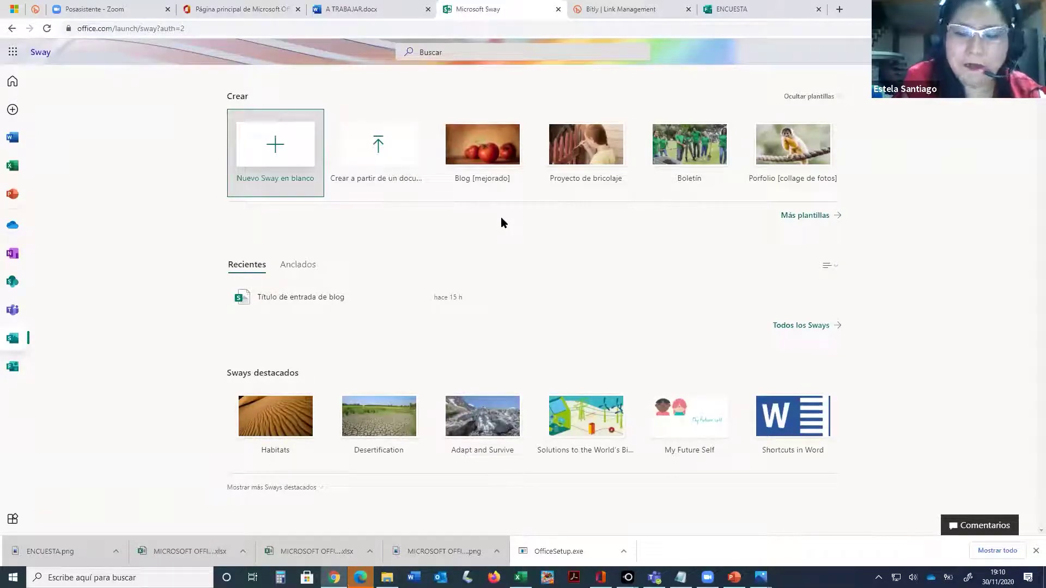
pyautogui.click(471, 157)
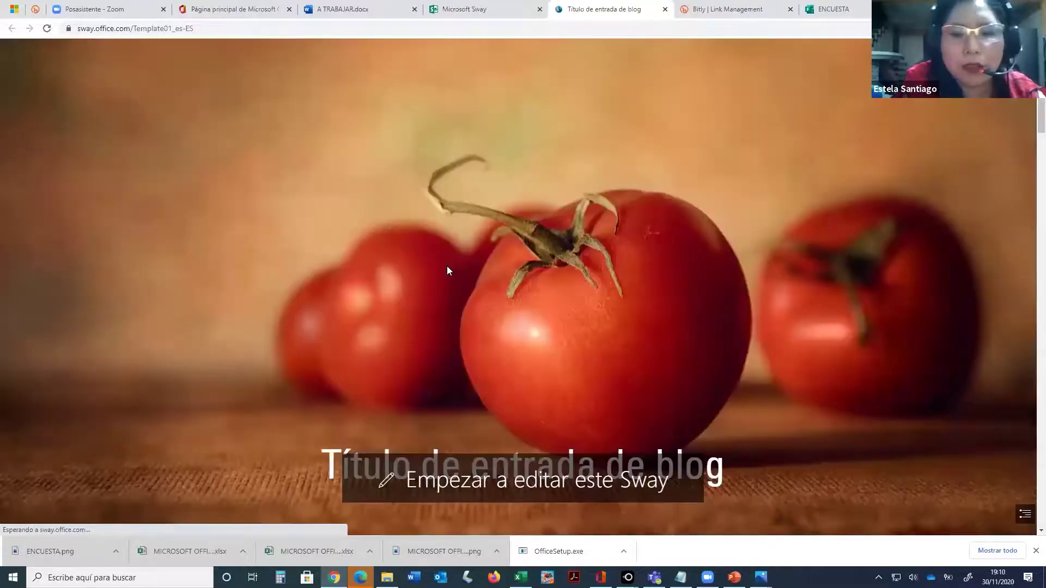
pyautogui.click(387, 484)
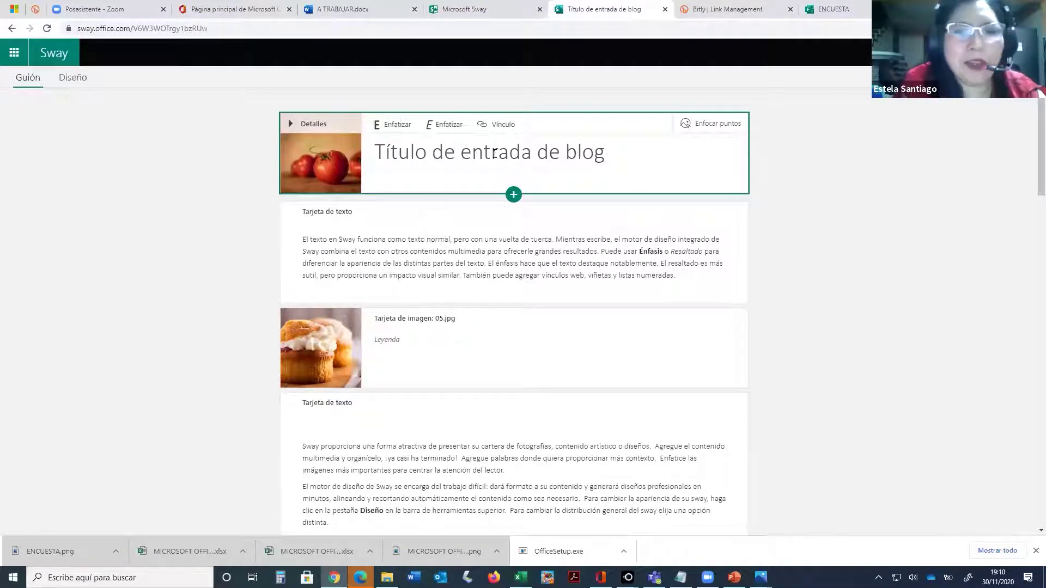
# - Replace the Sway's title with "FRUTAS DELICIOSAS"
pyautogui.click(453, 158)
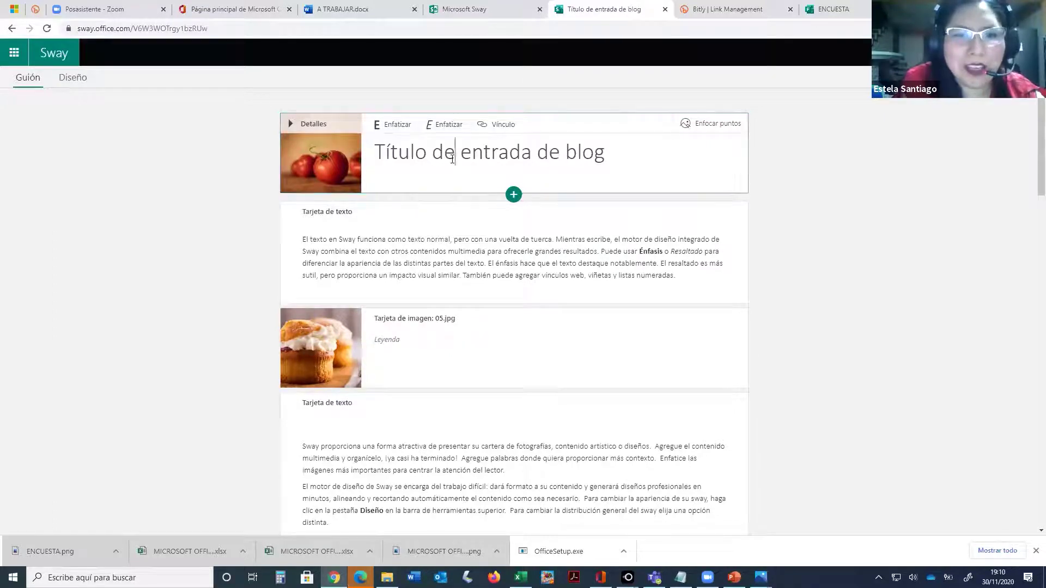
pyautogui.moveTo(383, 152); pyautogui.dragTo(630, 166)
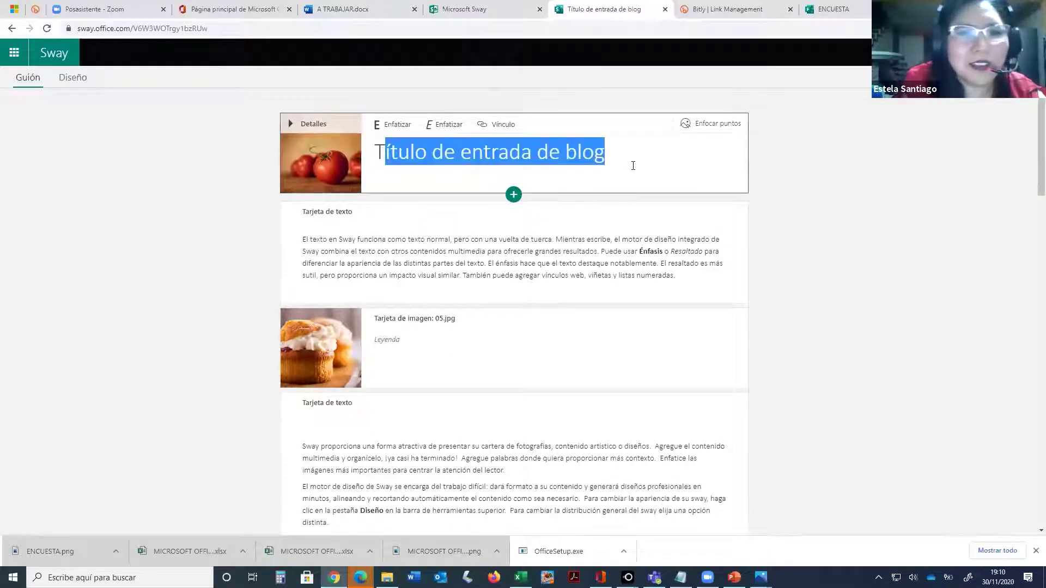
pyautogui.press('BackSpace')
pyautogui.press('BackSpace')
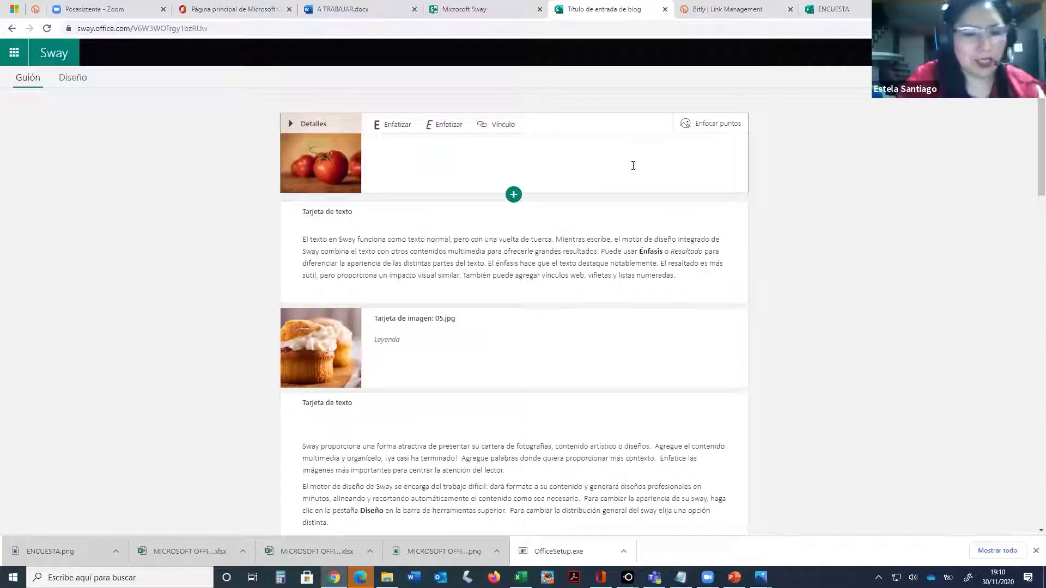
pyautogui.write('FRUTA')
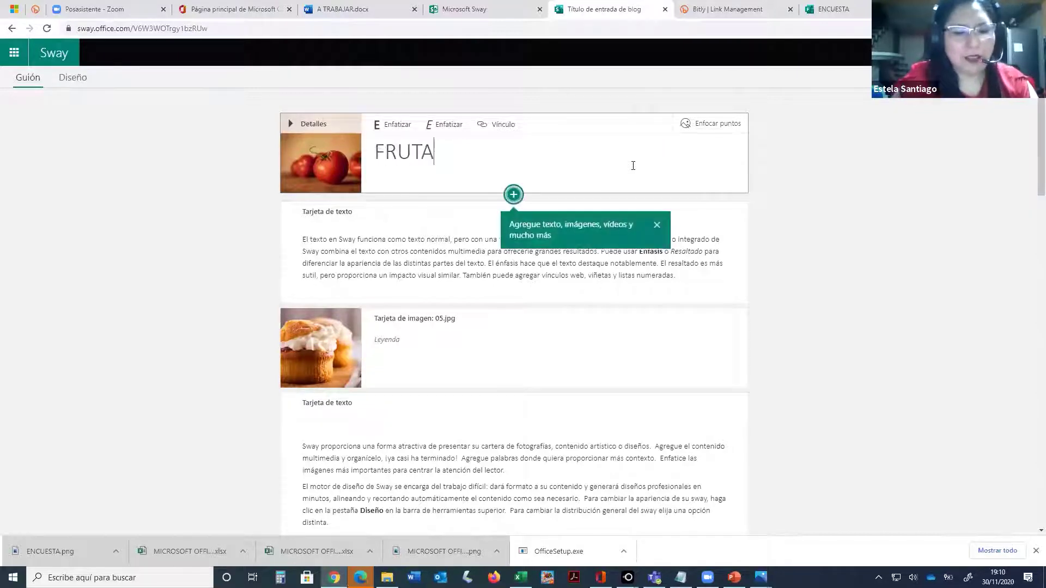
pyautogui.write('S DELICIOSAS')
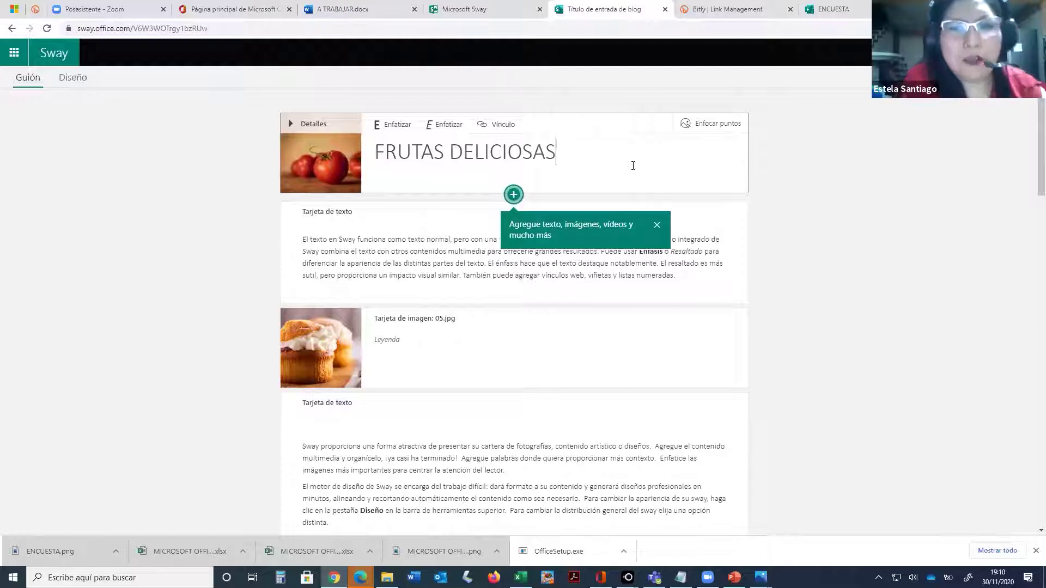
# - Insert a stack group (Pila) below the title card and add an empty image card to it
pyautogui.click(513, 197)
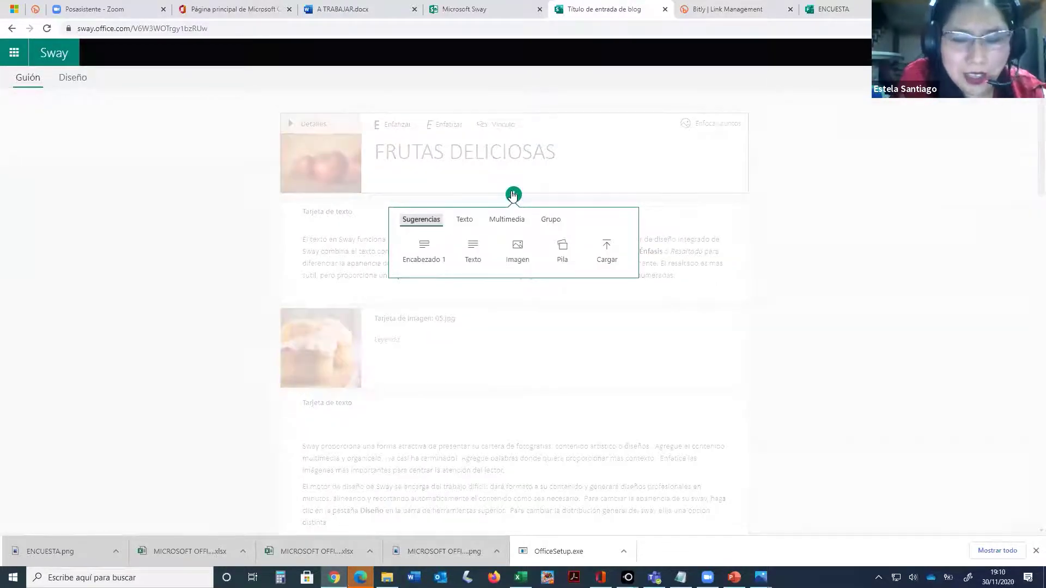
pyautogui.click(565, 256)
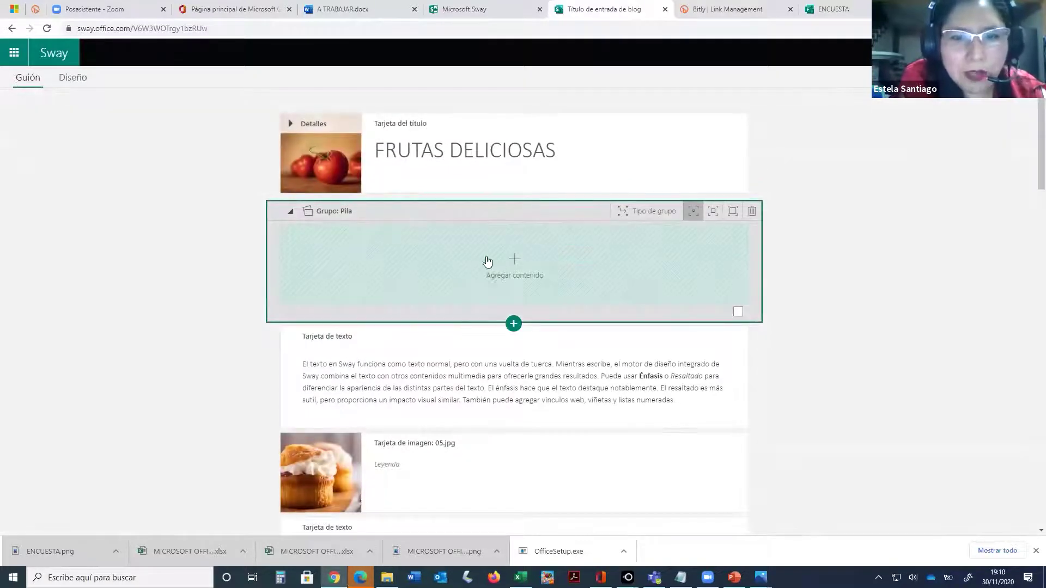
pyautogui.click(515, 267)
pyautogui.click(513, 267)
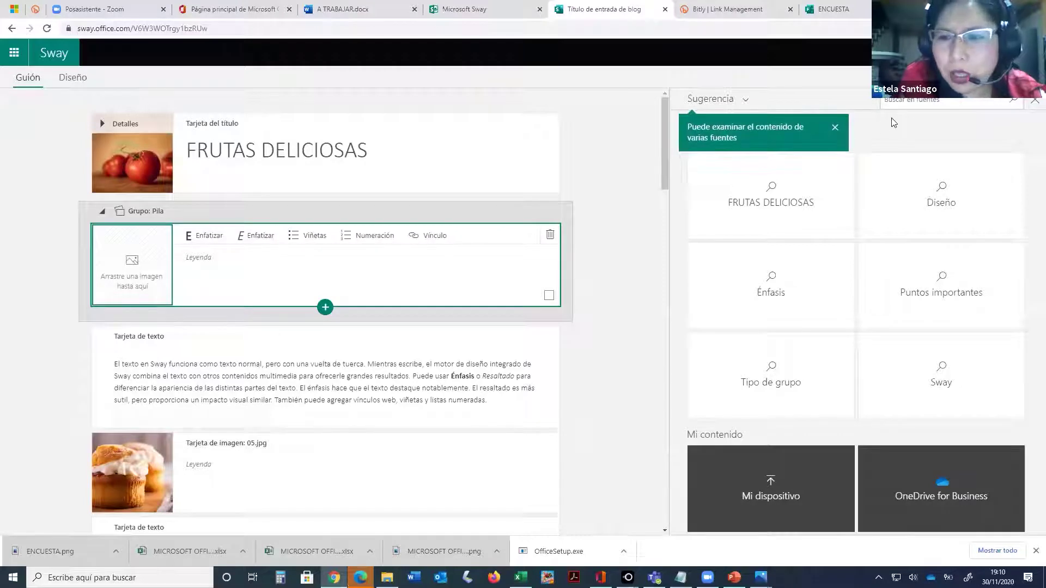
# - Fill the image card with the plums picture from the suggested FRUTAS DELICIOSAS search and caption it "FRUTA DELICIOSA 1"
pyautogui.click(788, 193)
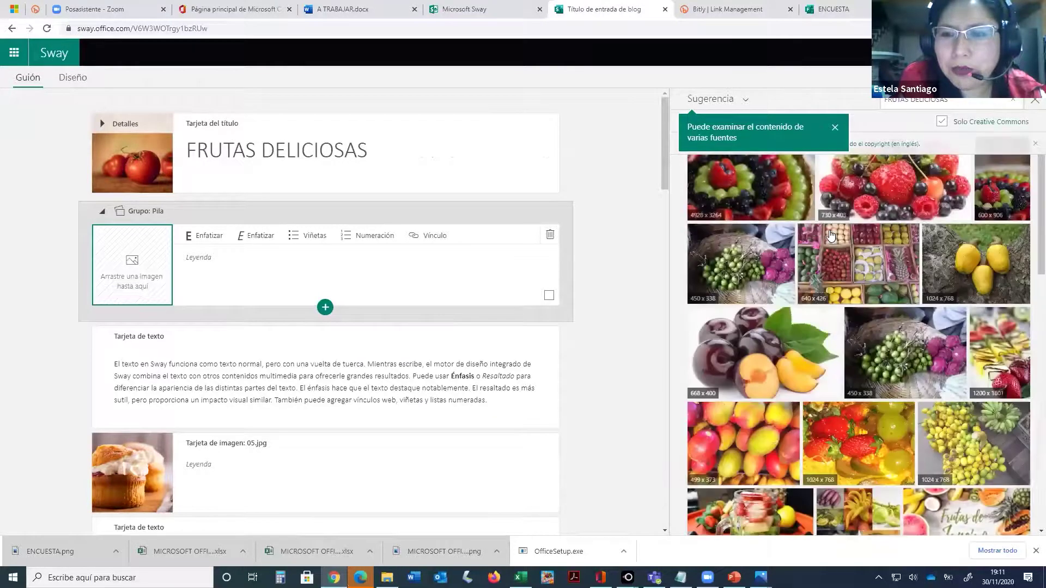
pyautogui.click(762, 358)
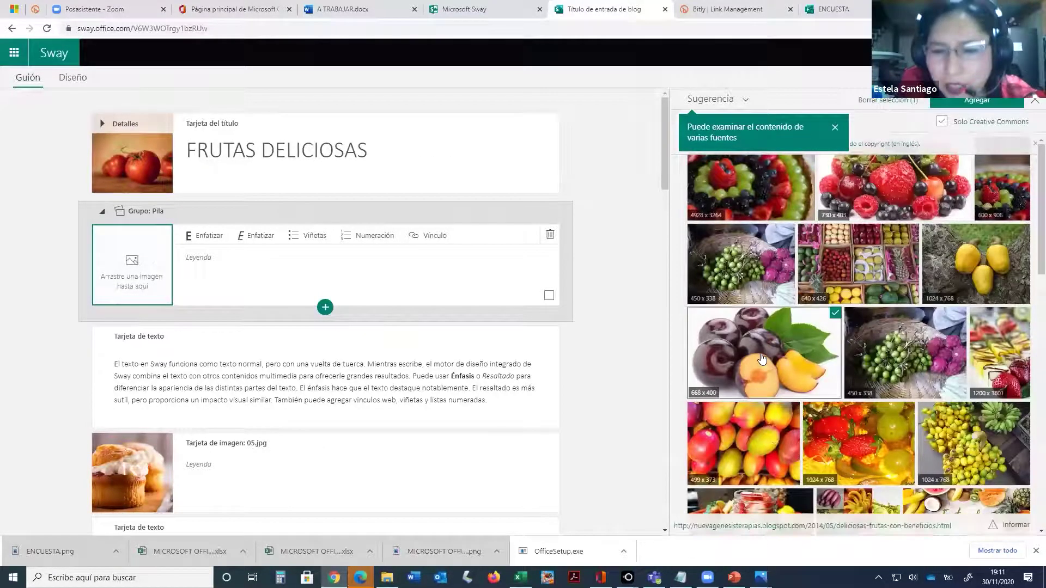
pyautogui.click(970, 101)
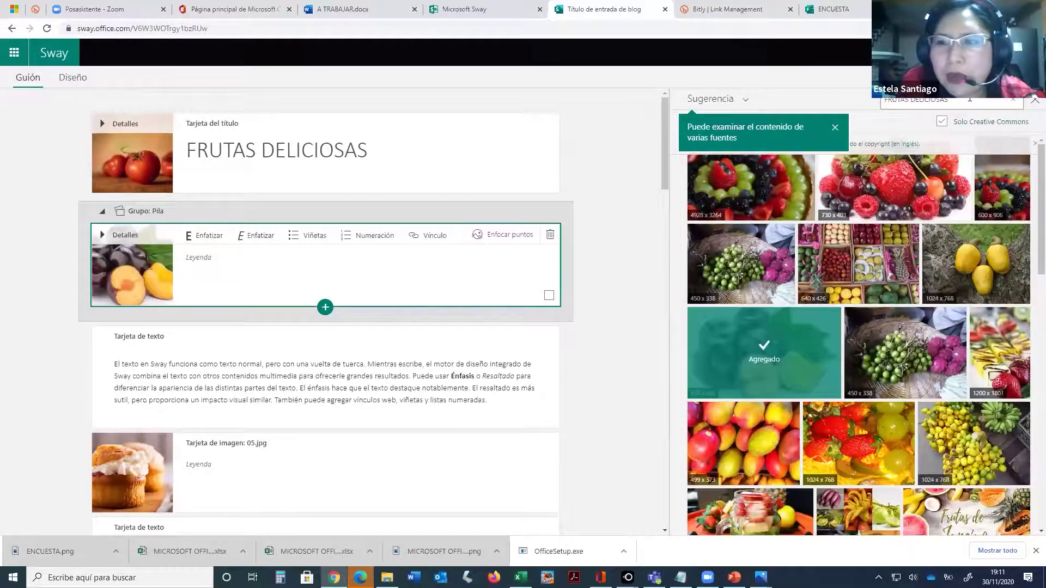
pyautogui.click(198, 258)
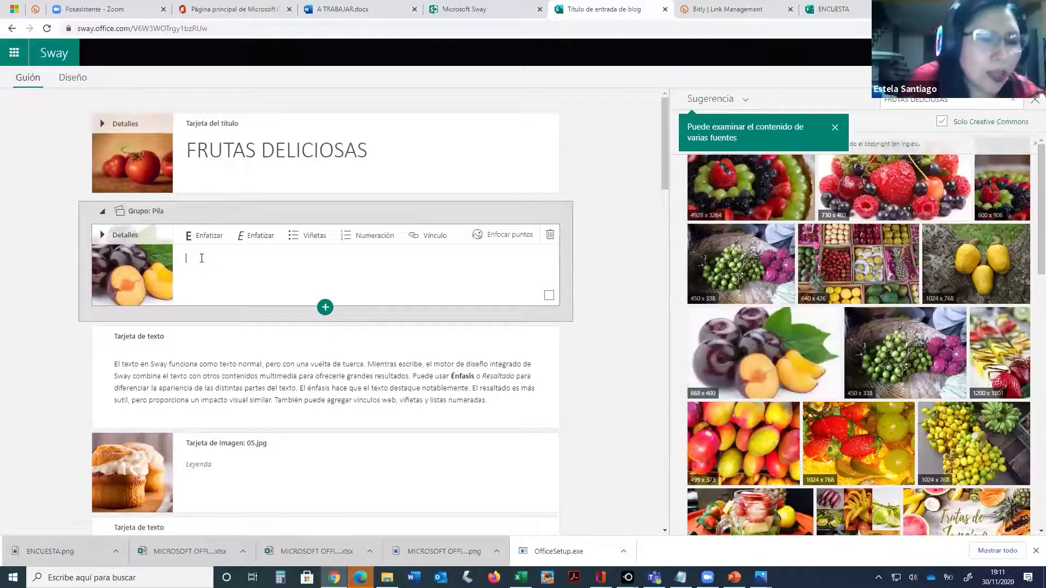
pyautogui.write('FRUTA DELICIOSA 1')
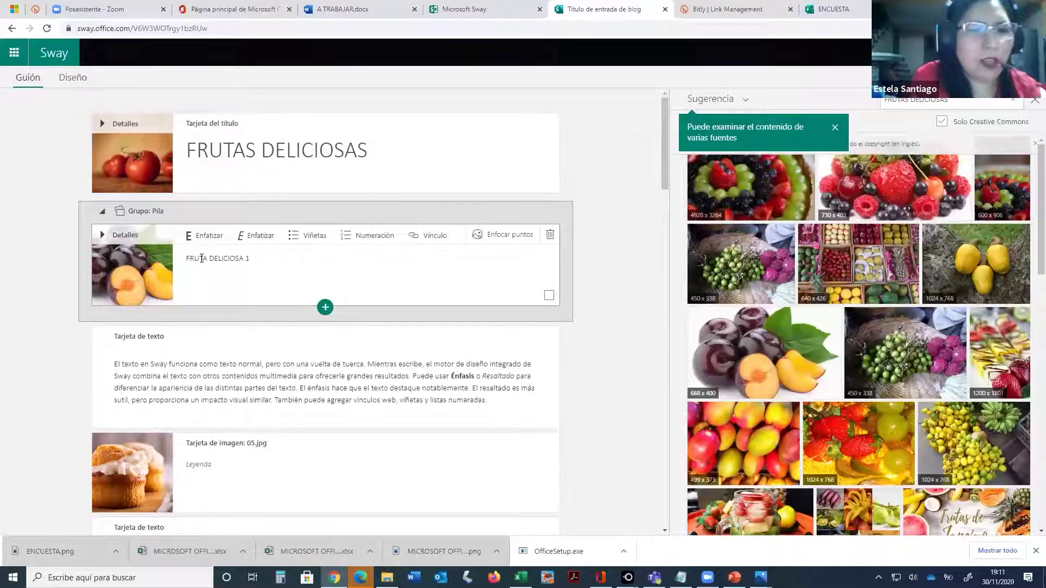
# - Add a second image card to the stack with the red berry and white chocolate cake picture, captioned "FRUTA DELICIOSA 2"
pyautogui.click(324, 308)
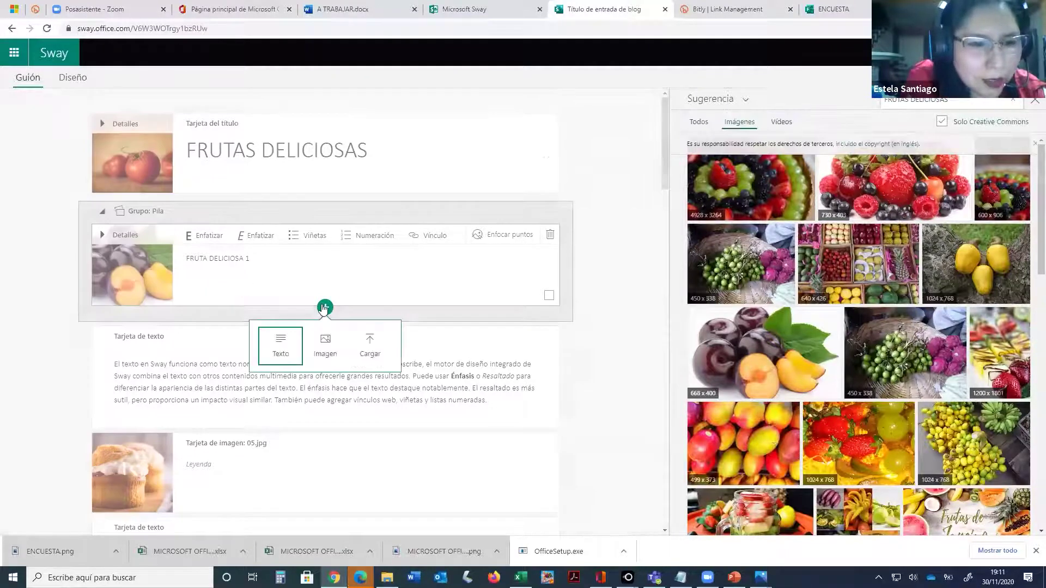
pyautogui.click(325, 343)
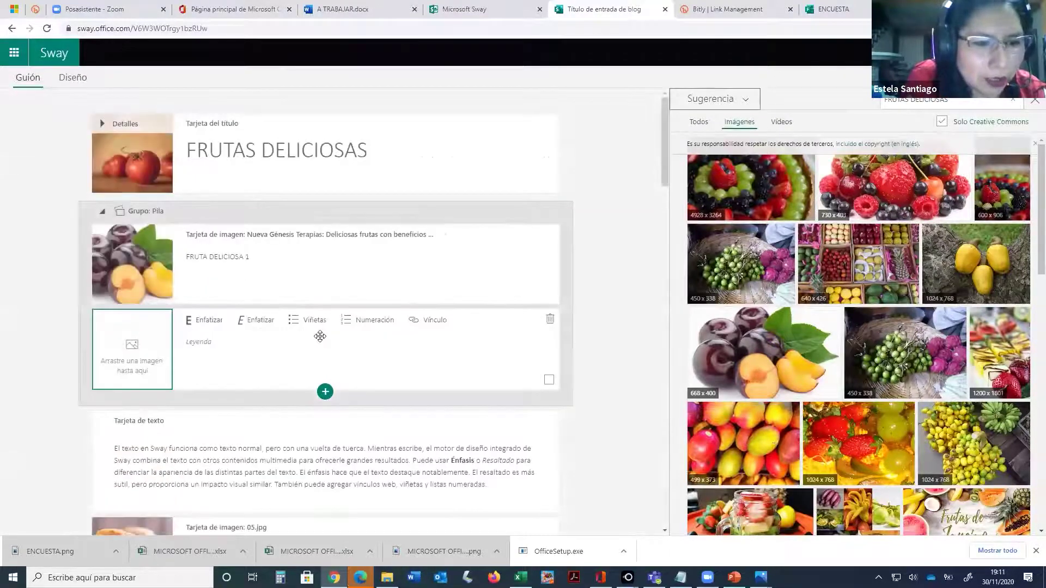
pyautogui.scroll(-10, 947, 384)
pyautogui.click(983, 256)
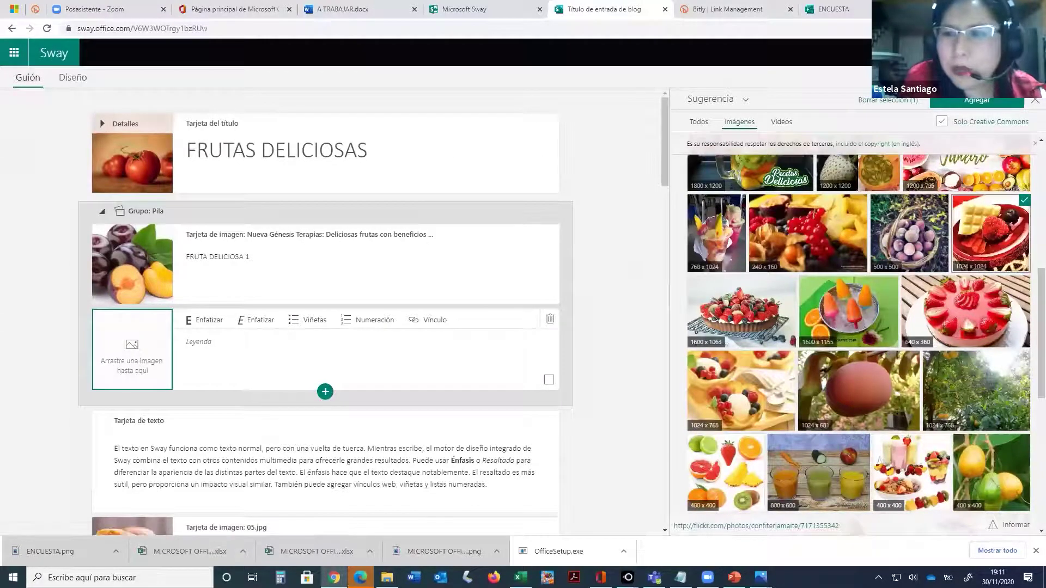
pyautogui.click(978, 99)
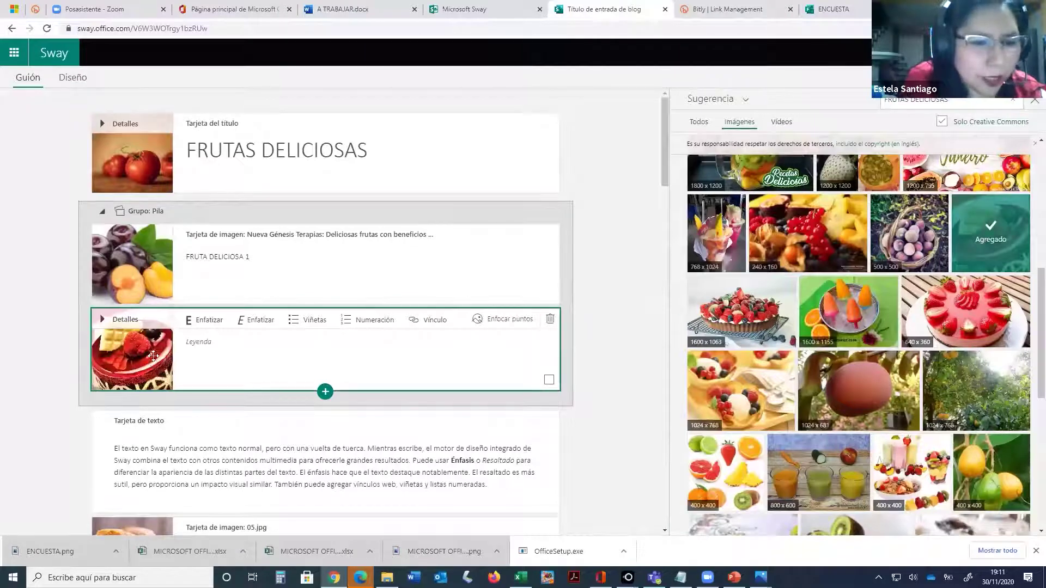
pyautogui.moveTo(259, 258); pyautogui.dragTo(180, 256)
pyautogui.hotkey('ctrl', 'c')
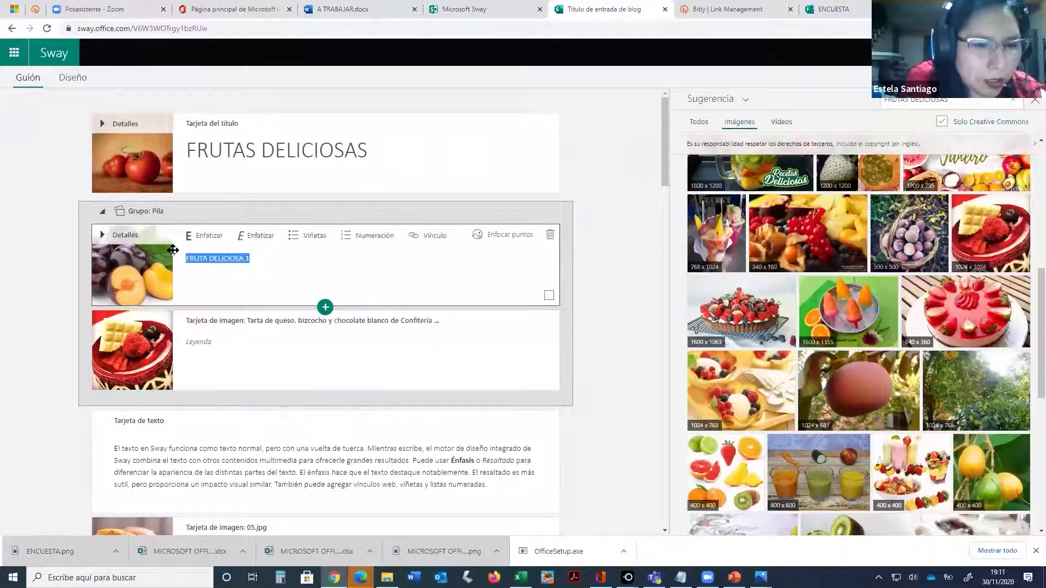
pyautogui.click(198, 341)
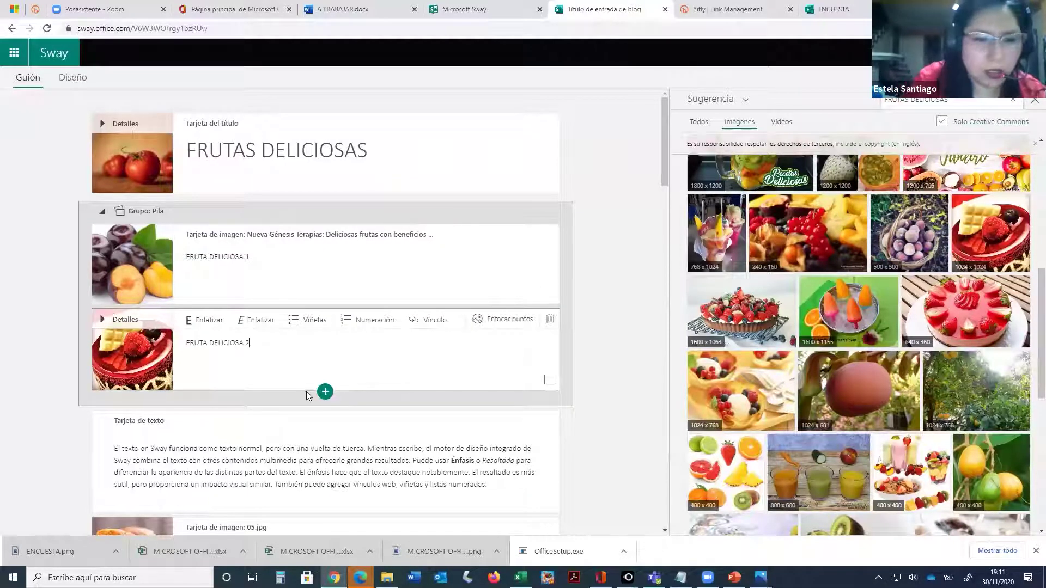
# - Add a third image card to the stack with the cut kiwi picture, captioned "FRUTA DELICIOSA 3"
pyautogui.click(325, 392)
pyautogui.click(327, 428)
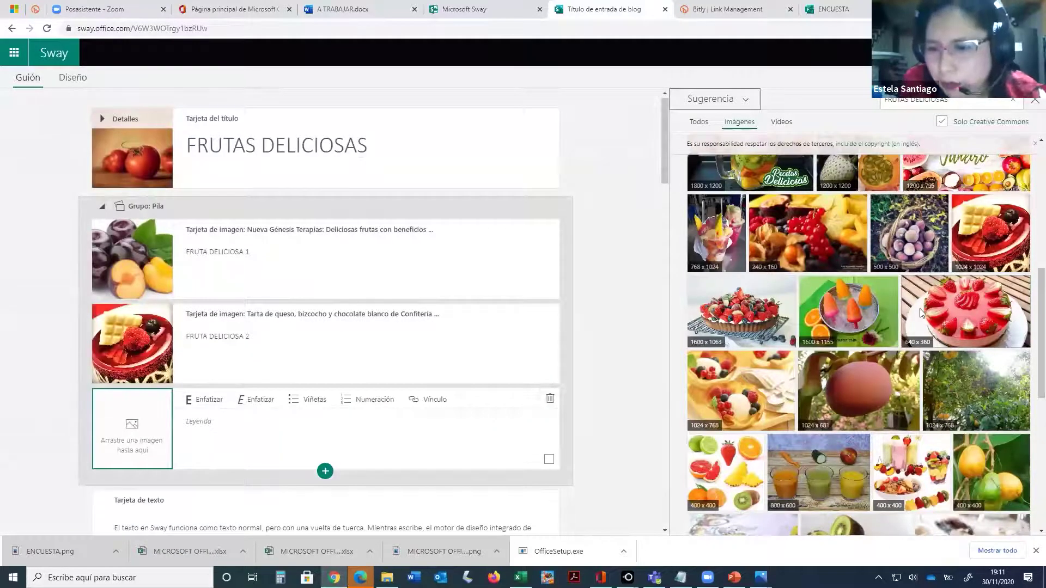
pyautogui.scroll(-2, 920, 315)
pyautogui.scroll(-3, 919, 315)
pyautogui.click(862, 286)
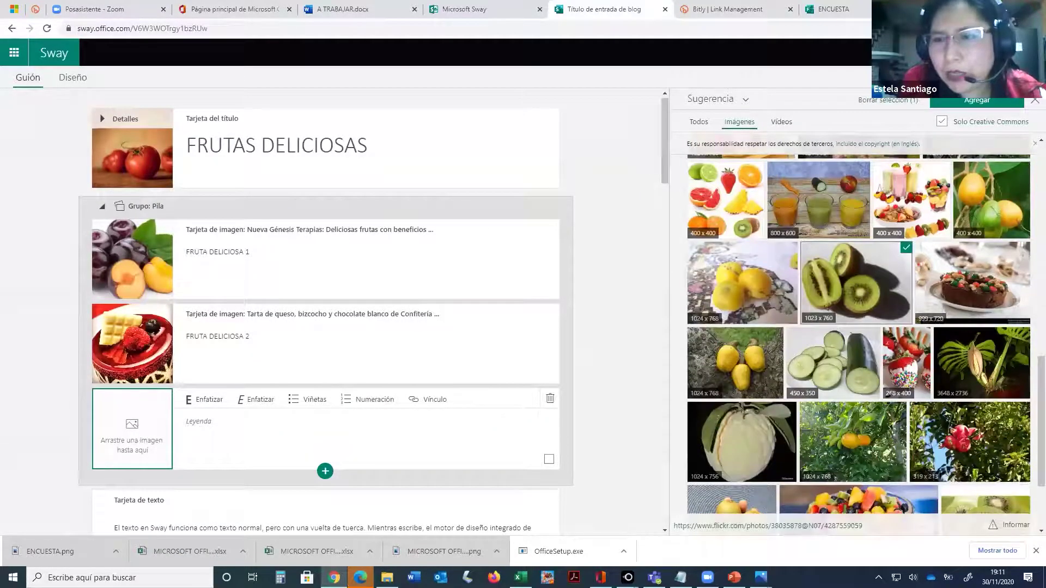
pyautogui.click(976, 101)
pyautogui.click(217, 422)
pyautogui.hotkey('ctrl', 'v')
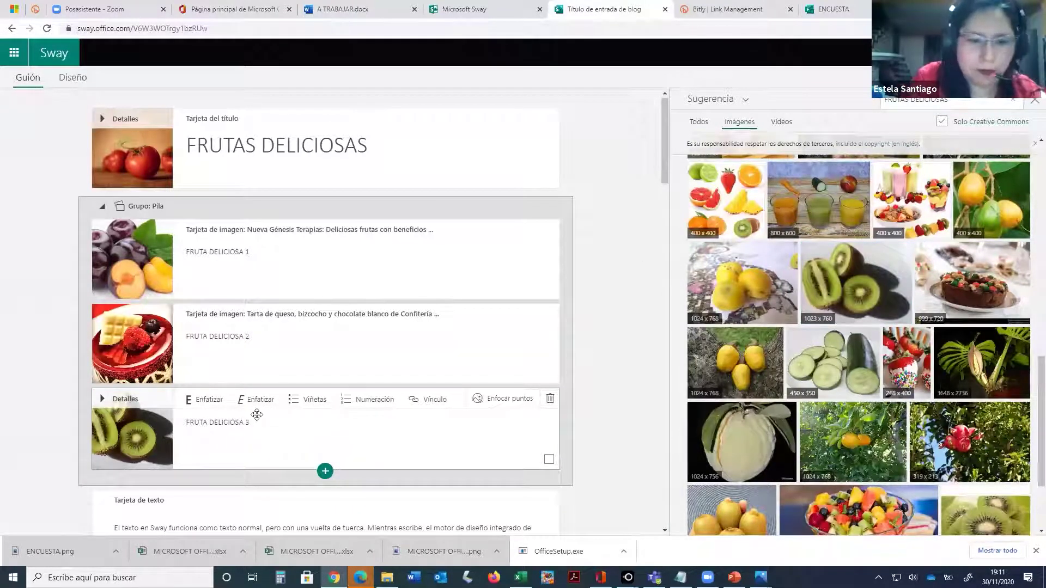
# - Insert a comparison group (Comparación) below the muffin image card 05.jpg
pyautogui.scroll(-3, 257, 415)
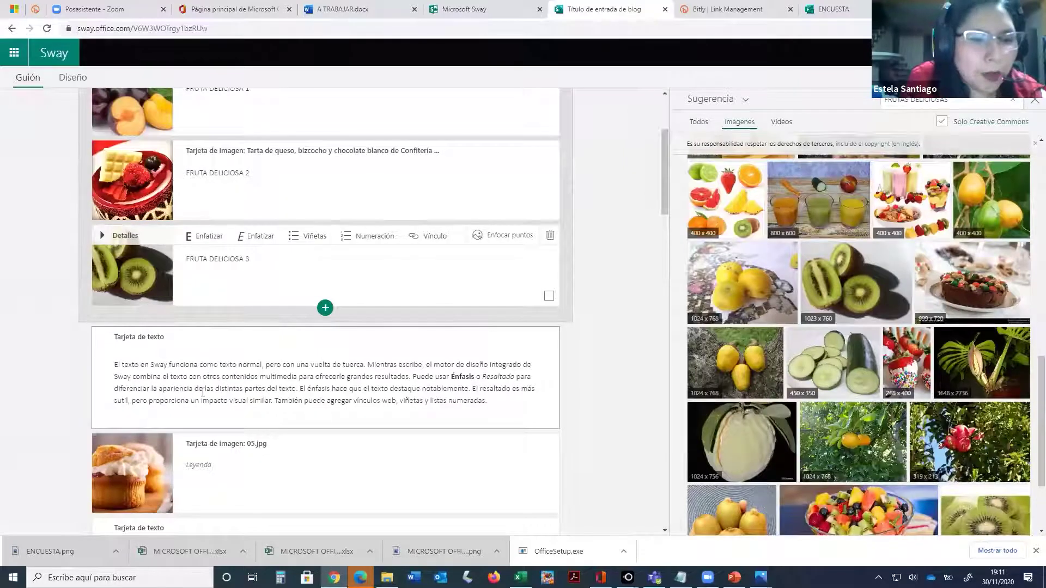
pyautogui.scroll(-2, 202, 392)
pyautogui.scroll(5, 203, 394)
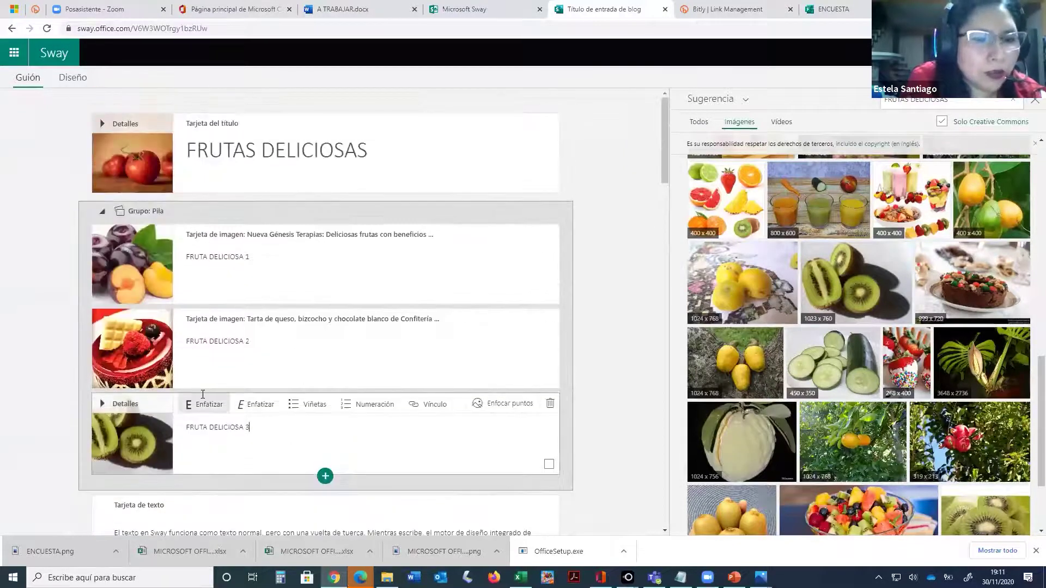
pyautogui.scroll(-4, 202, 394)
pyautogui.click(216, 409)
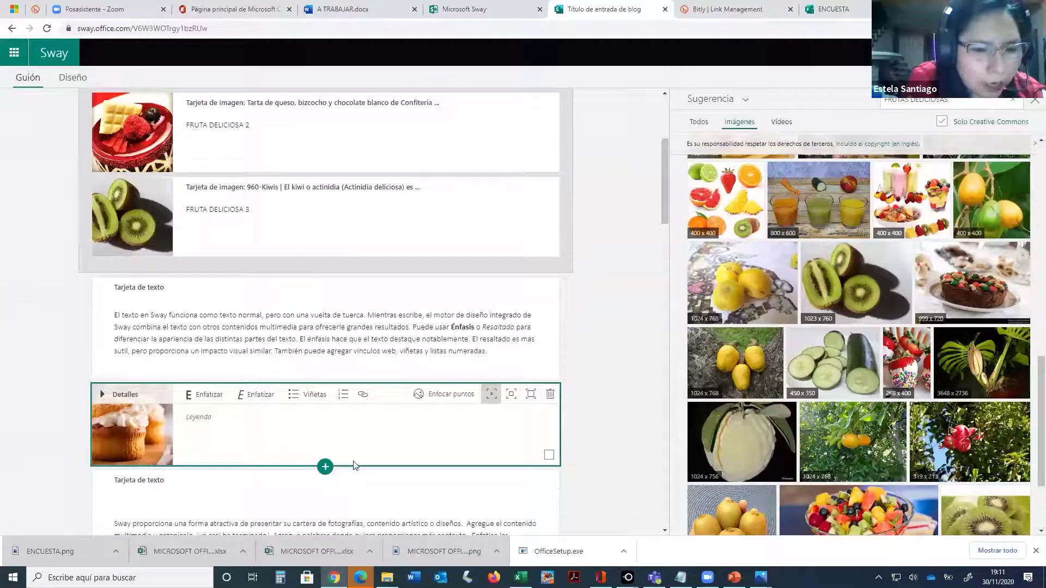
pyautogui.click(322, 467)
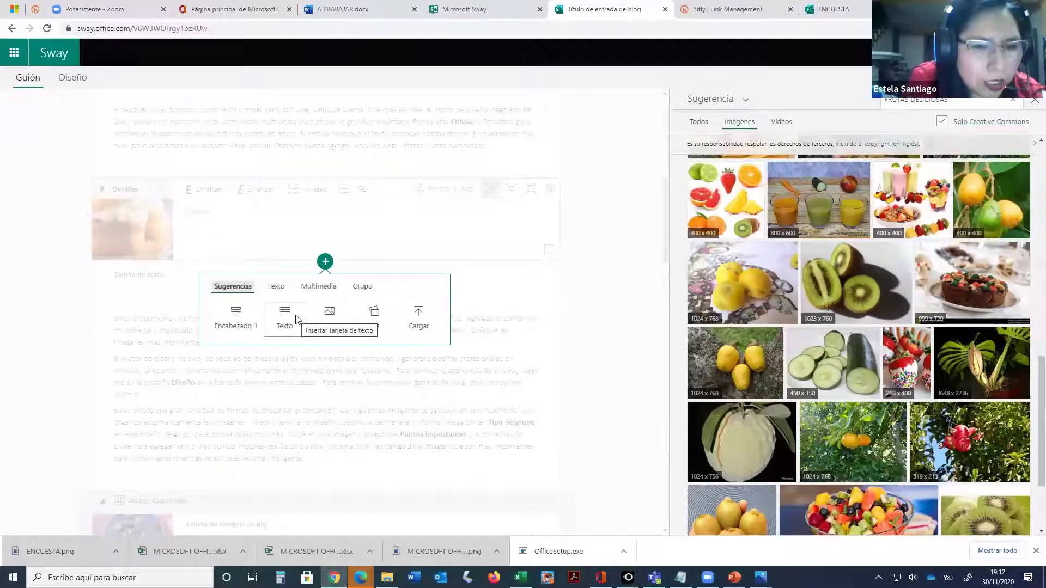
pyautogui.click(305, 291)
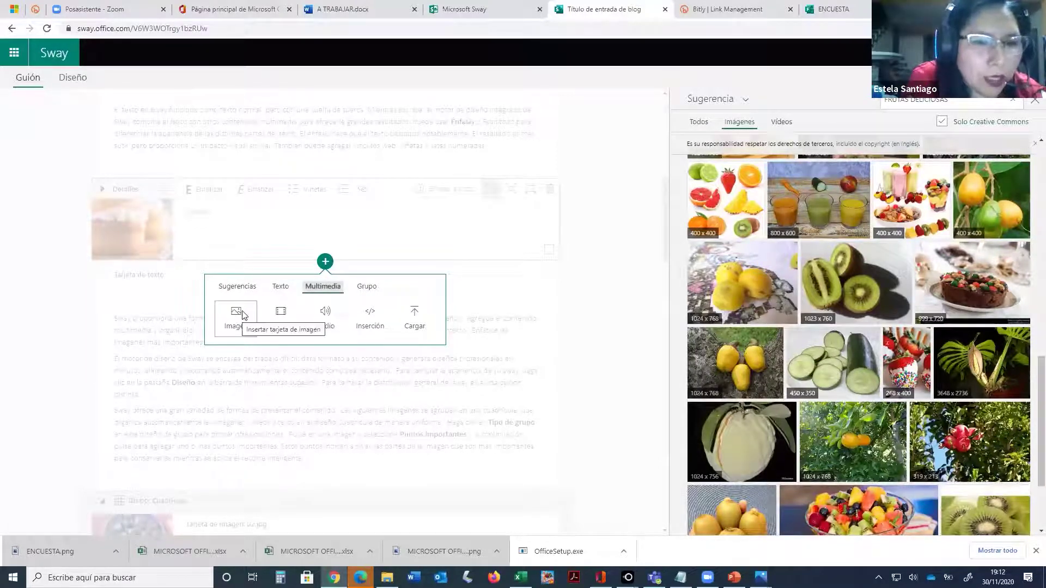
pyautogui.click(359, 289)
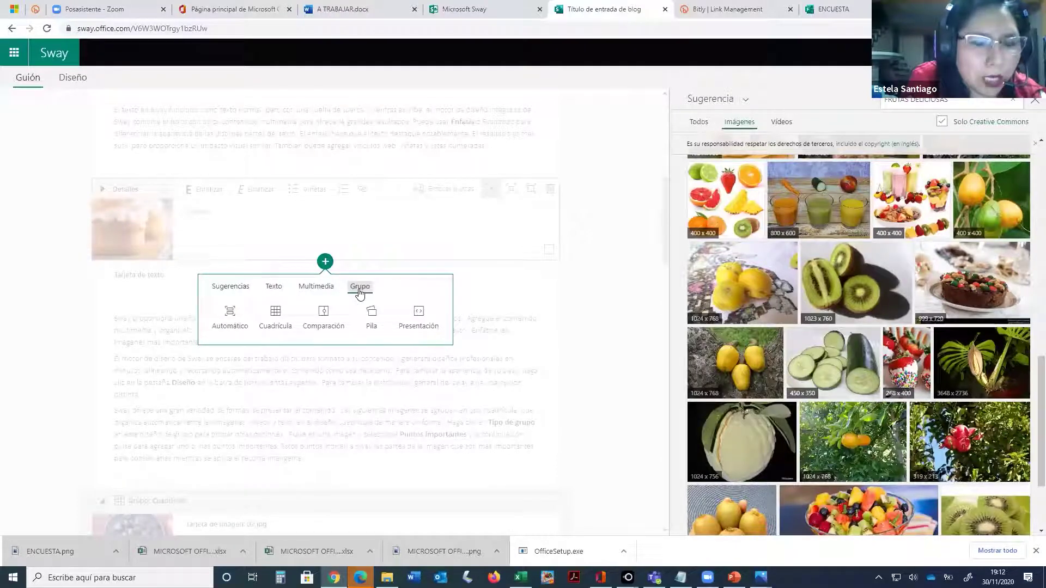
pyautogui.click(316, 325)
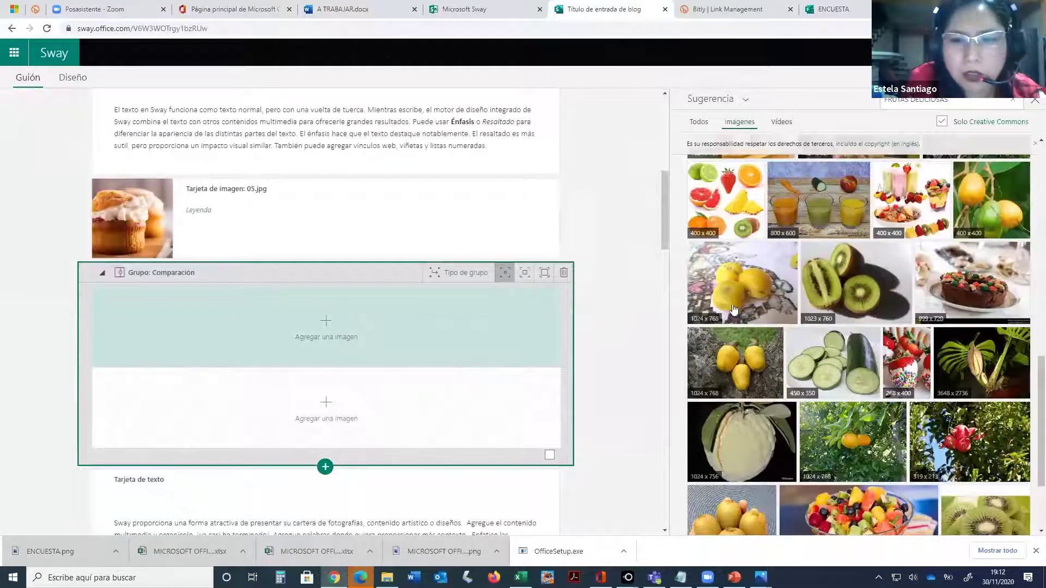
# - Add an image card with the suggested cut kiwi picture as the first image of the comparison group
pyautogui.click(330, 321)
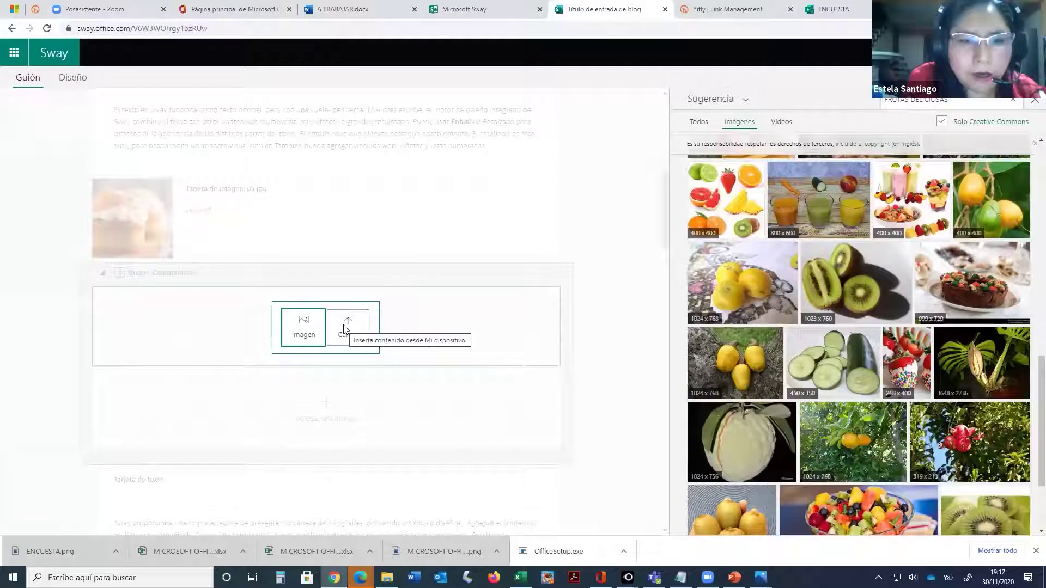
pyautogui.click(303, 331)
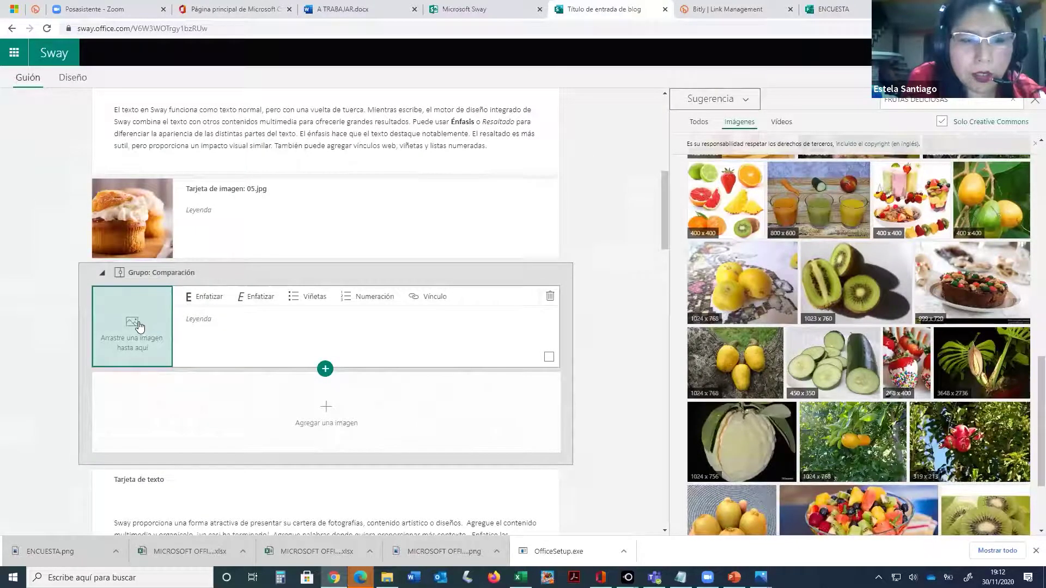
pyautogui.click(826, 287)
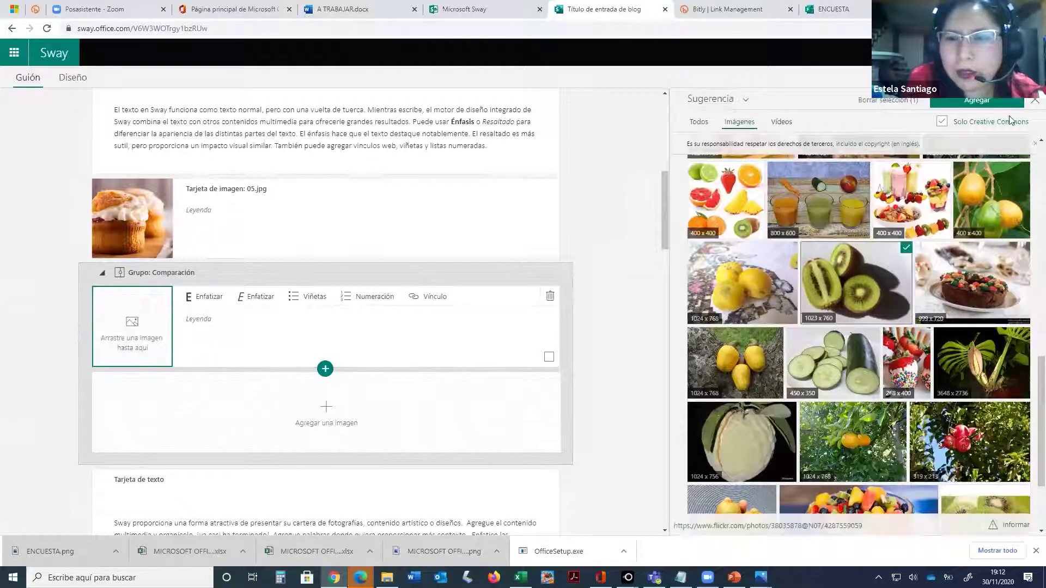
pyautogui.click(999, 106)
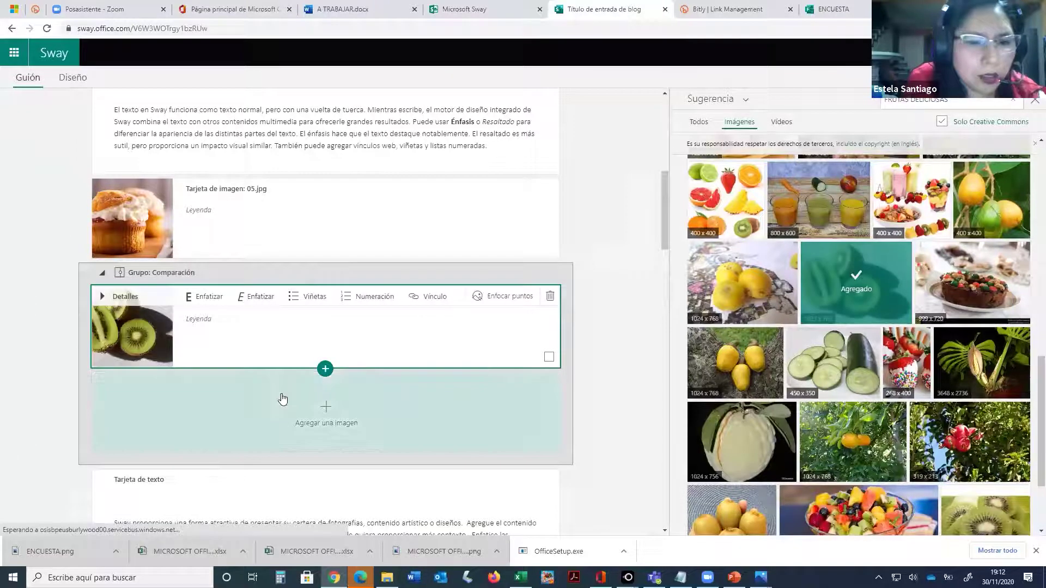
# - Add the suggested pomegranate tree picture as an image card and place it as the second image of the comparison group
pyautogui.click(312, 406)
pyautogui.click(312, 406)
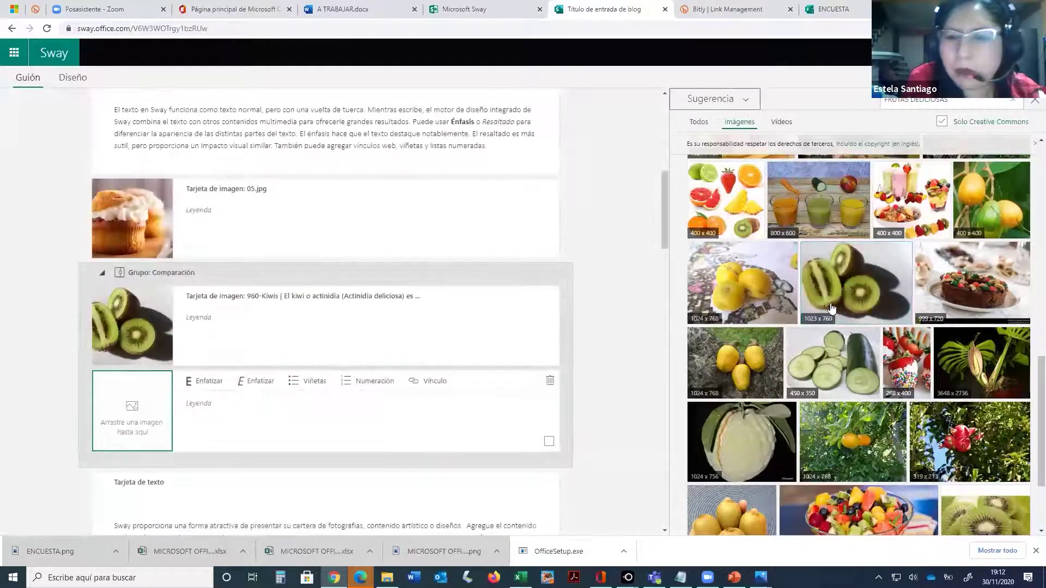
pyautogui.click(950, 439)
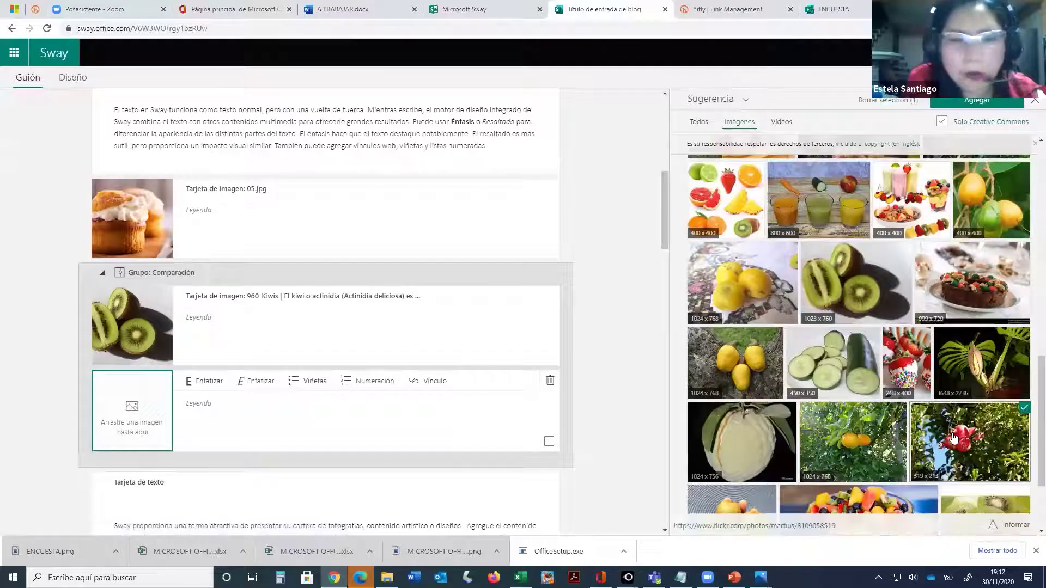
pyautogui.click(977, 100)
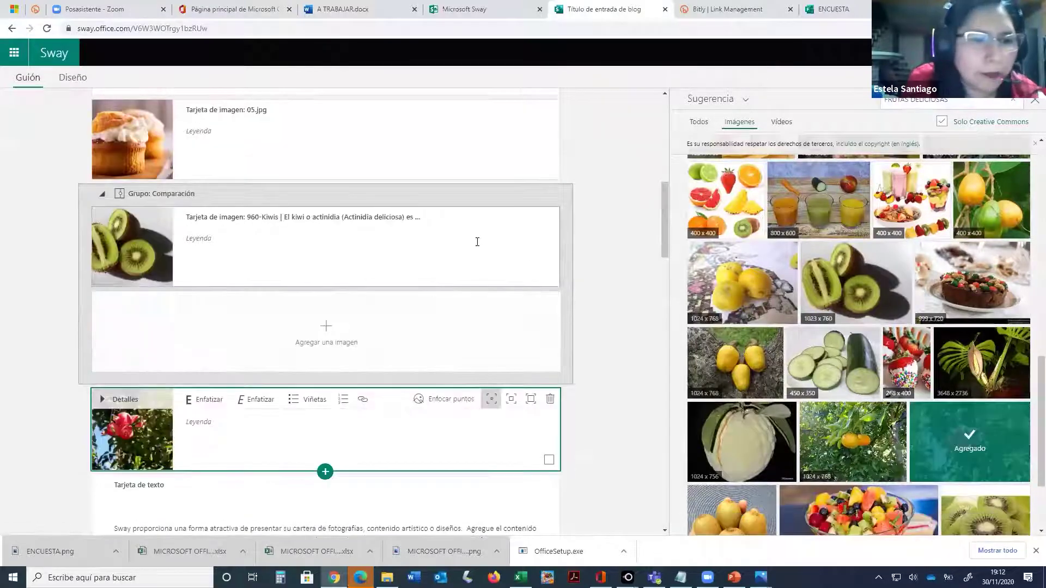
pyautogui.moveTo(177, 388); pyautogui.dragTo(163, 326)
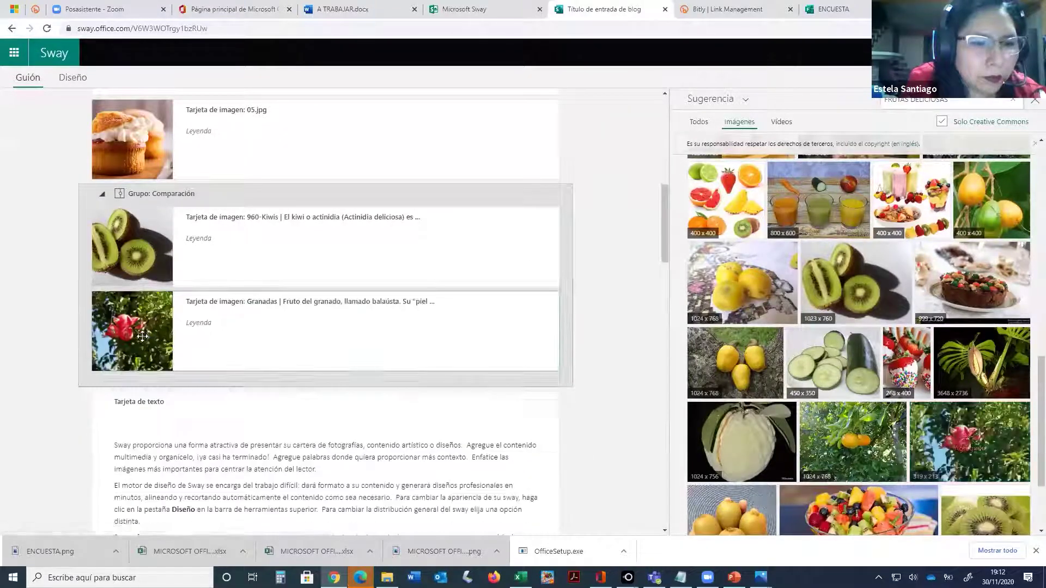
# - Play the Sway as a preview and flip through the pictures of the stack below the title
pyautogui.scroll(-4, 311, 420)
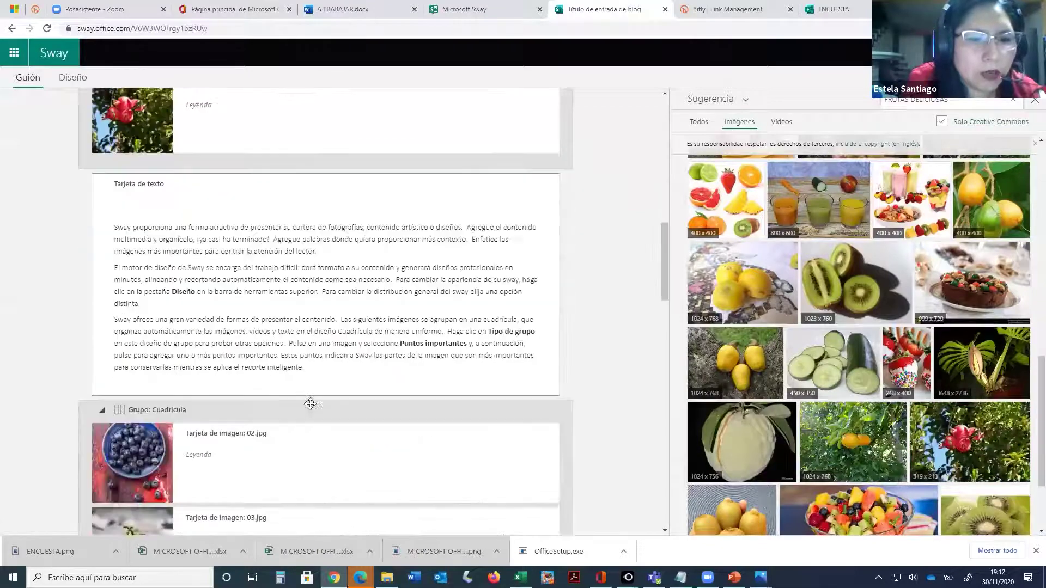
pyautogui.scroll(-12, 294, 349)
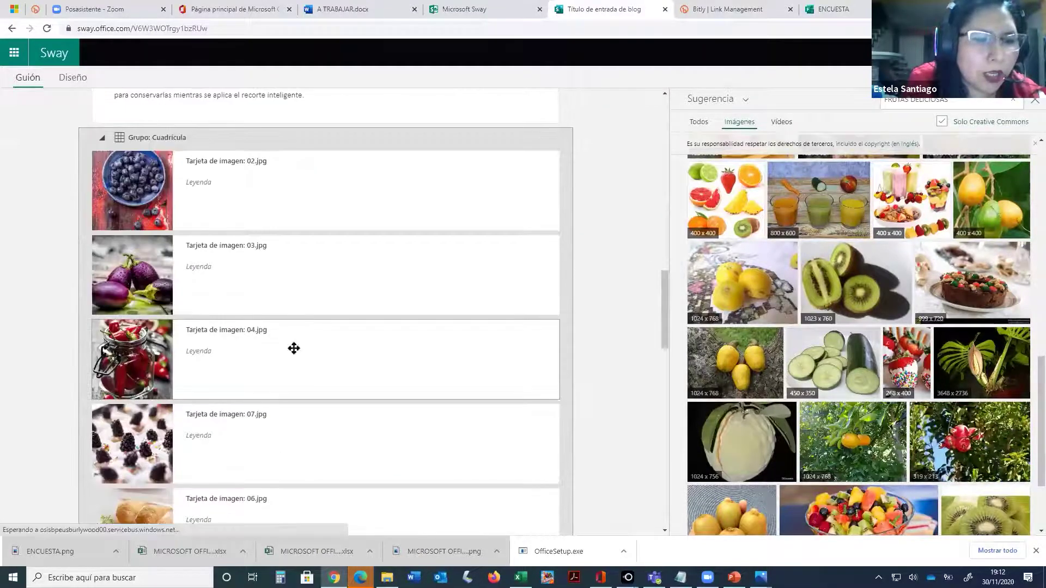
pyautogui.scroll(15, 300, 347)
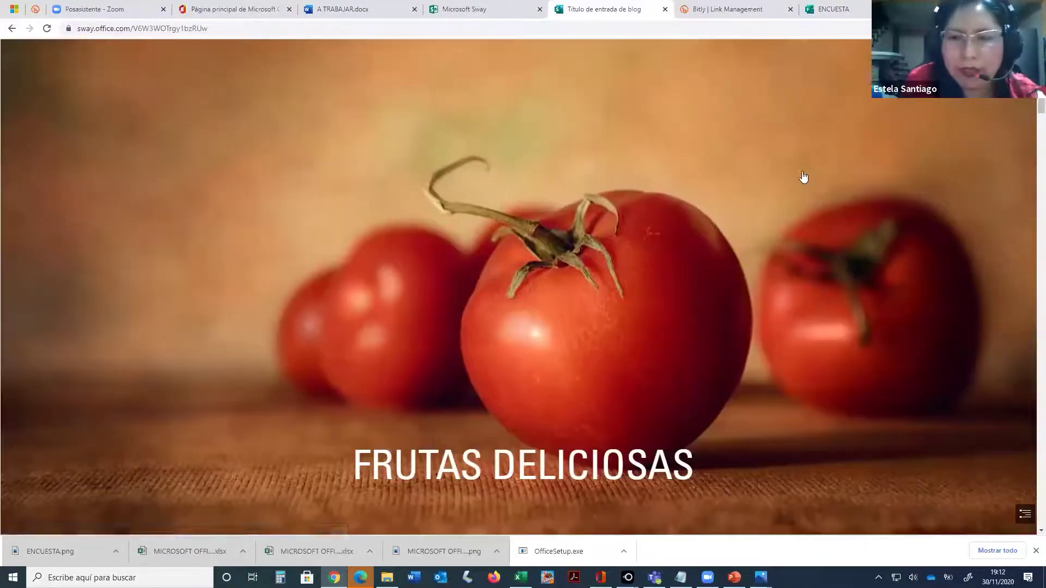
pyautogui.scroll(-3, 816, 263)
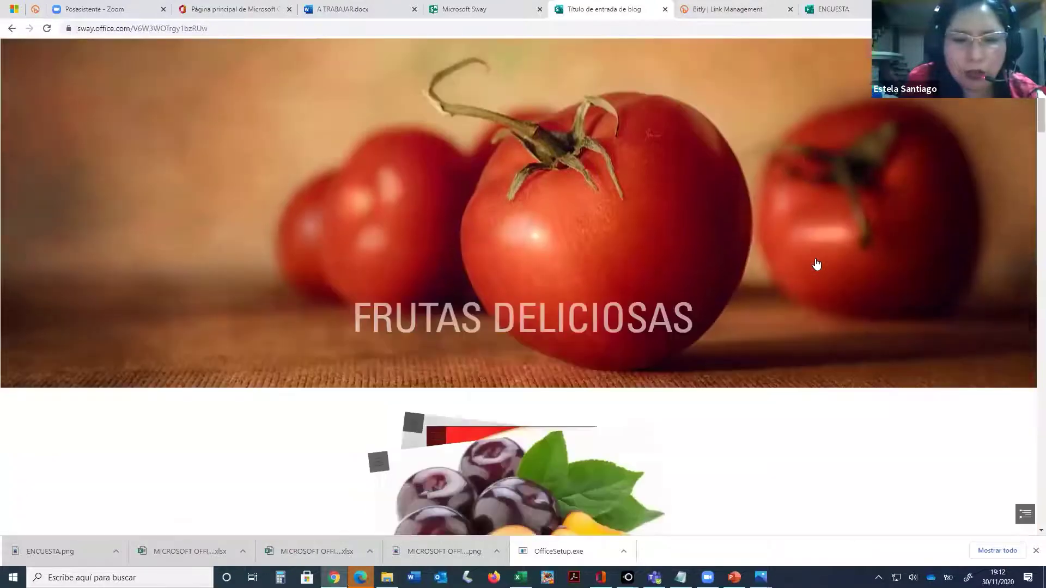
pyautogui.scroll(-4, 816, 262)
pyautogui.scroll(-1, 816, 263)
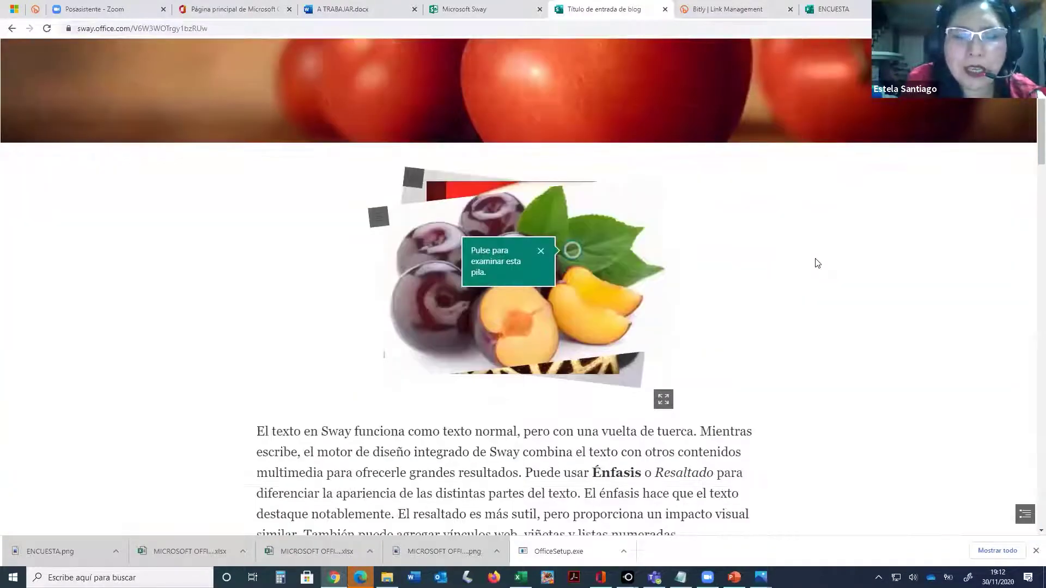
pyautogui.click(566, 251)
pyautogui.click(566, 251)
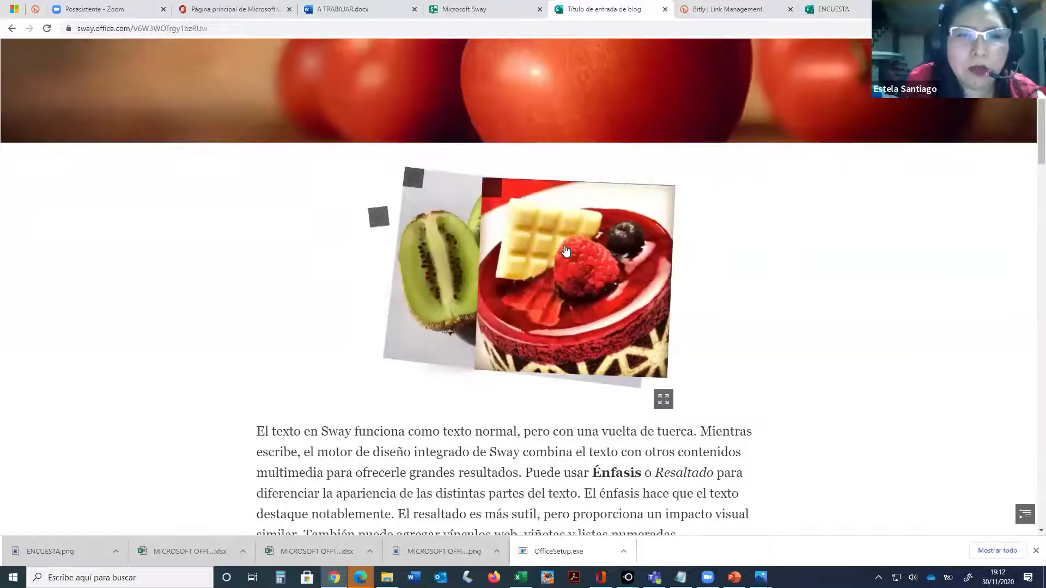
pyautogui.click(566, 251)
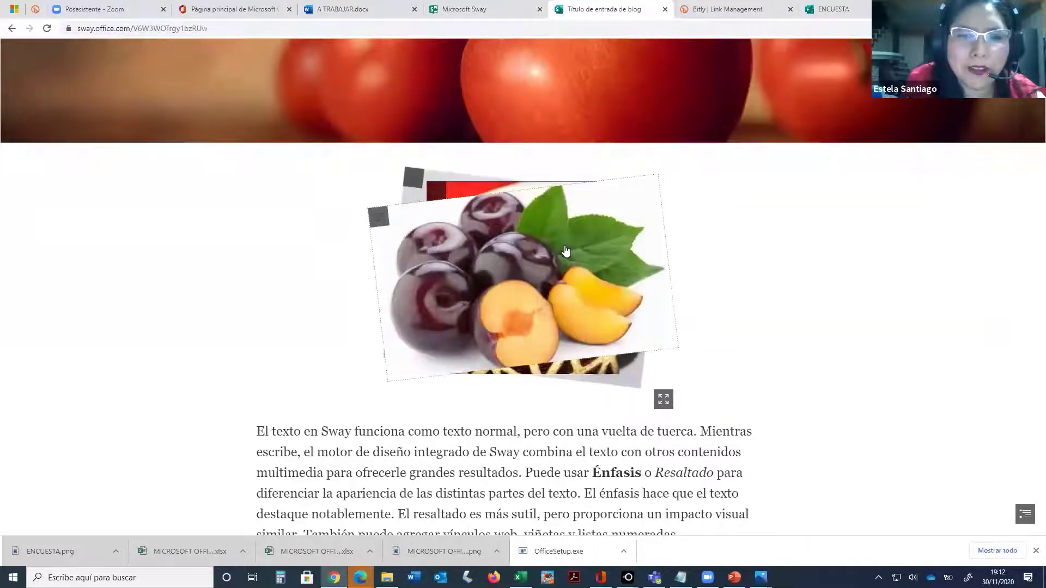
pyautogui.click(566, 251)
pyautogui.click(566, 250)
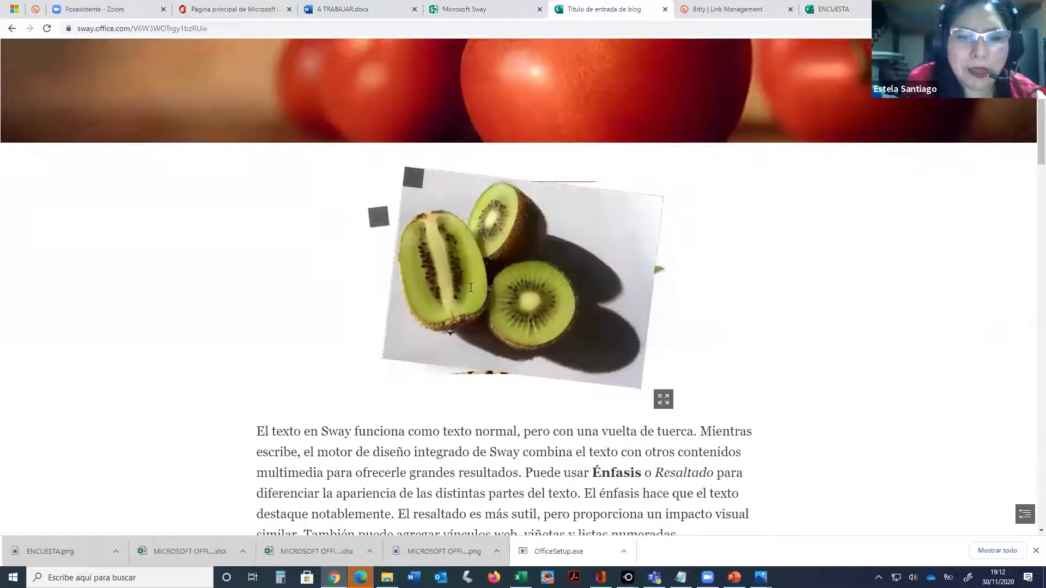
# - Try the comparison slider between the kiwi and pomegranate pictures and view both enlarged before returning to the Sway
pyautogui.scroll(-6, 472, 293)
pyautogui.scroll(-4, 471, 293)
pyautogui.scroll(2, 470, 292)
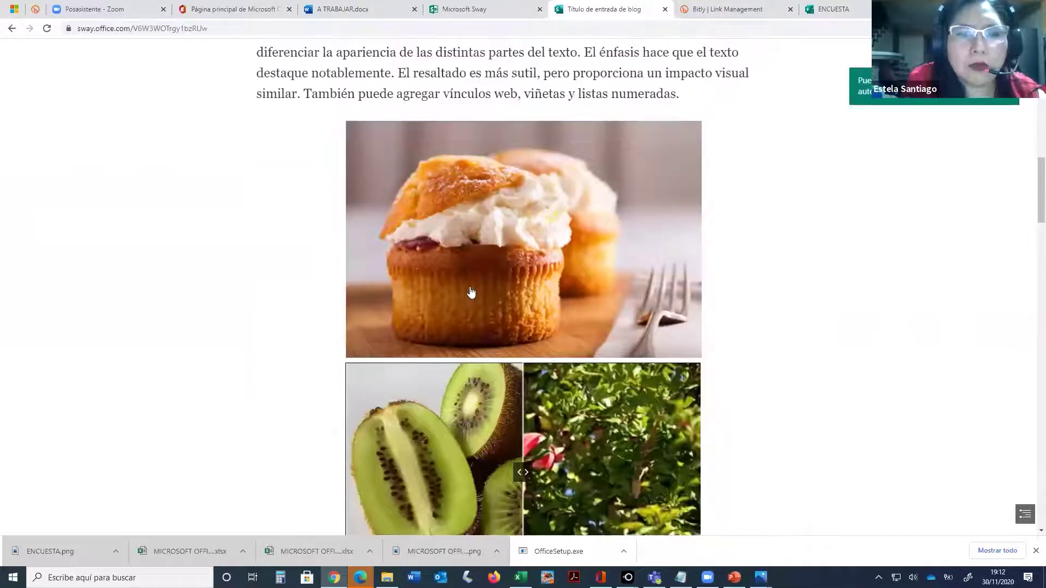
pyautogui.scroll(-3, 476, 292)
pyautogui.moveTo(533, 282); pyautogui.dragTo(403, 271)
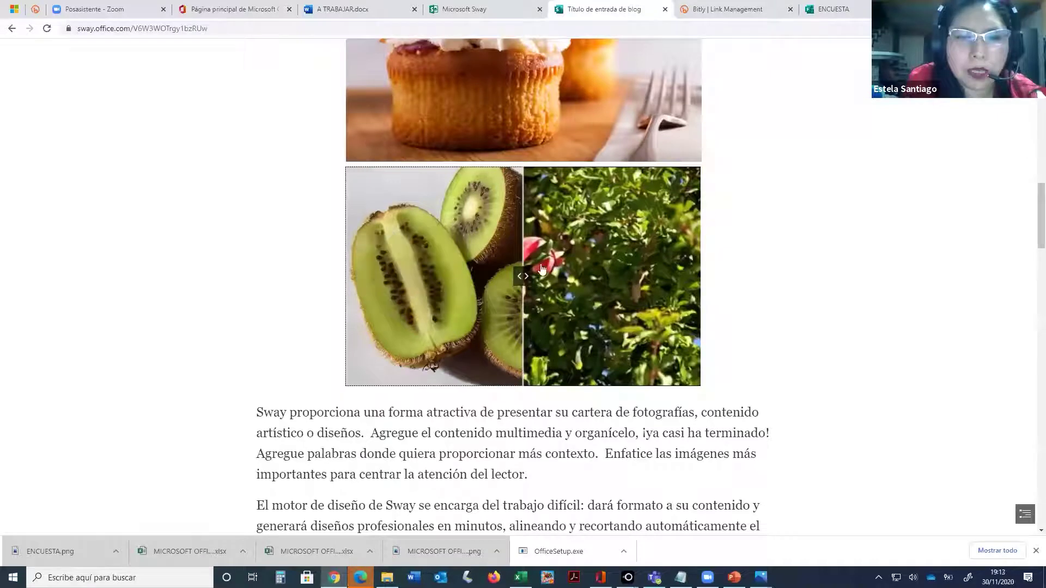
pyautogui.click(565, 279)
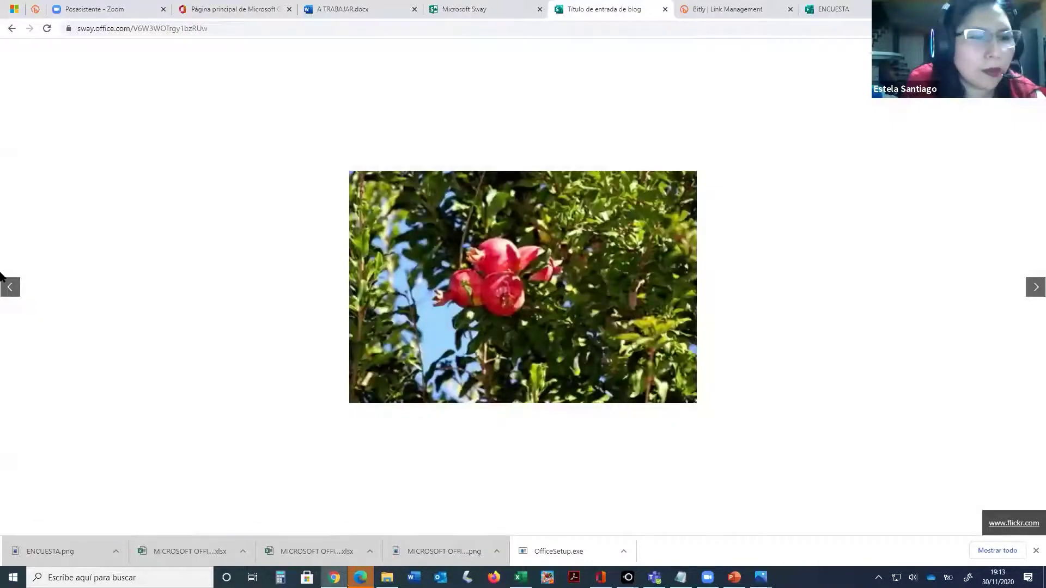
pyautogui.click(2, 287)
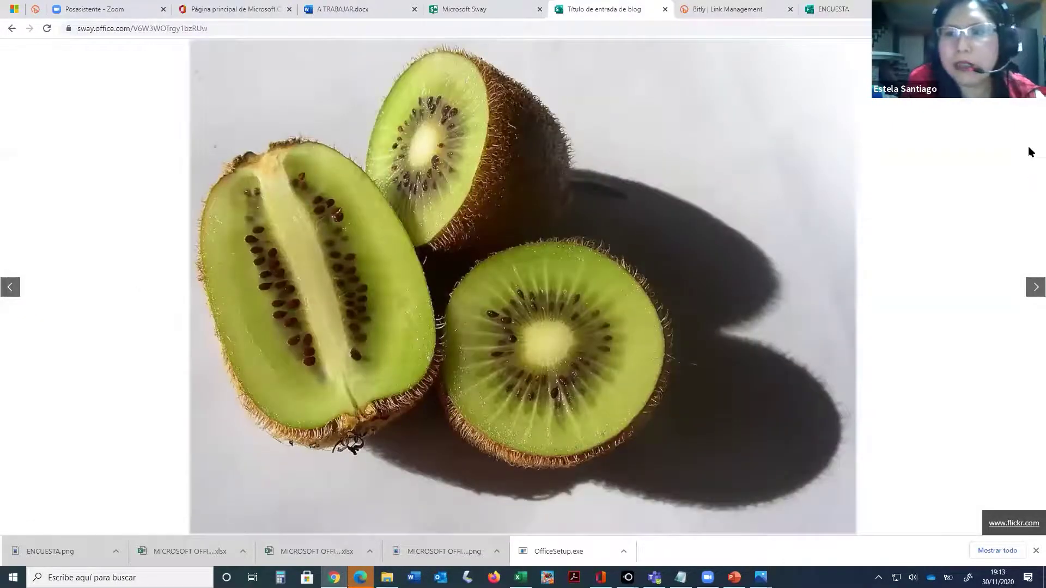
pyautogui.click(929, 190)
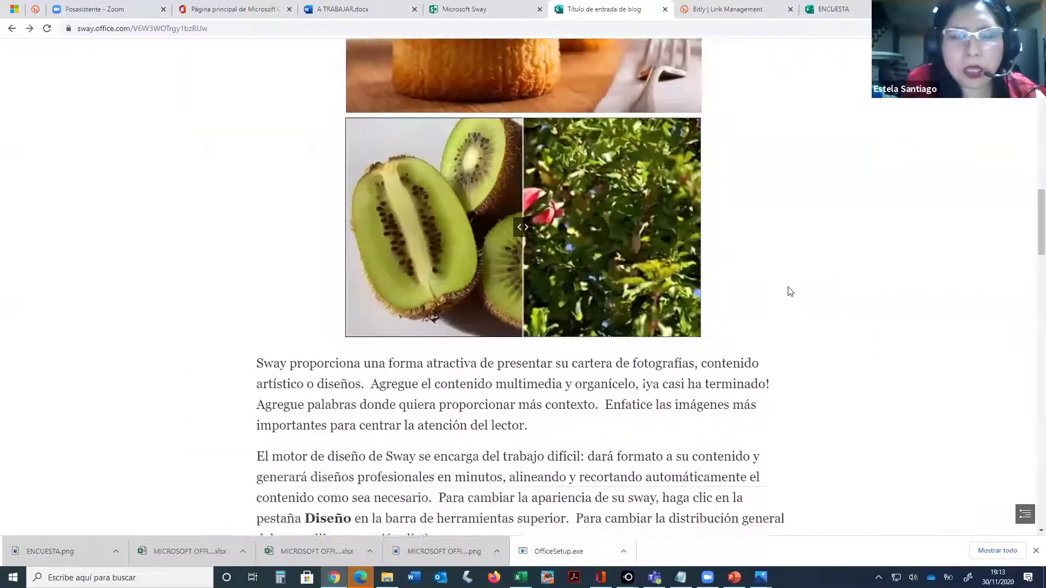
# - Examine the food picture grid and the template text around it in the Sway preview
pyautogui.scroll(-10, 789, 292)
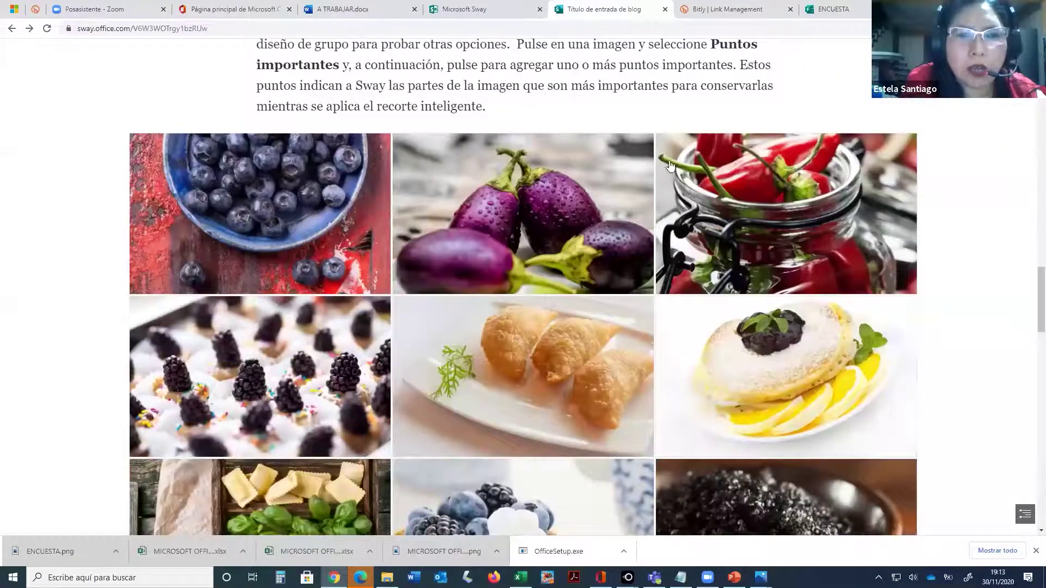
pyautogui.scroll(-15, 186, 294)
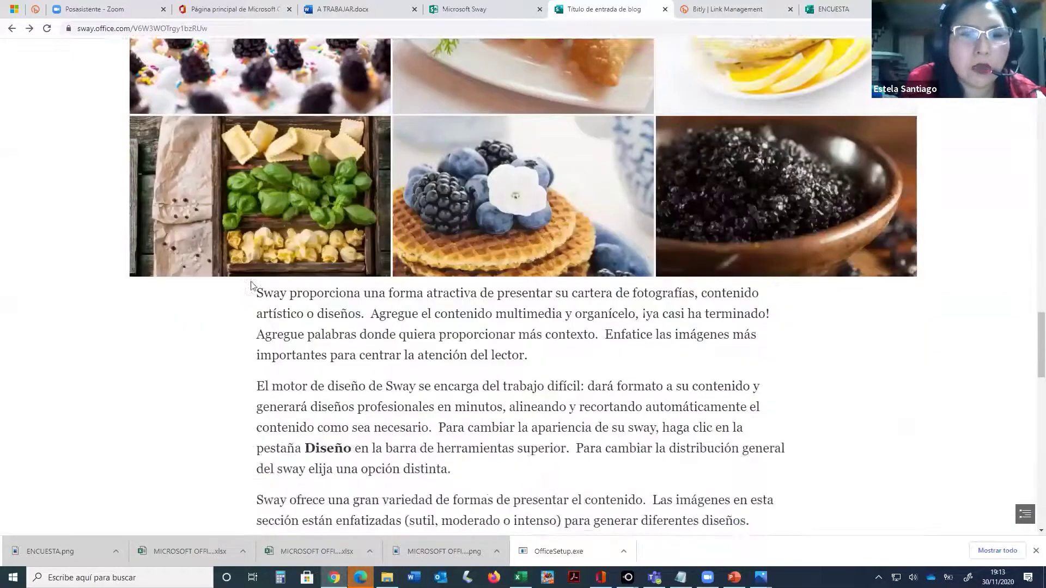
pyautogui.scroll(10, 263, 283)
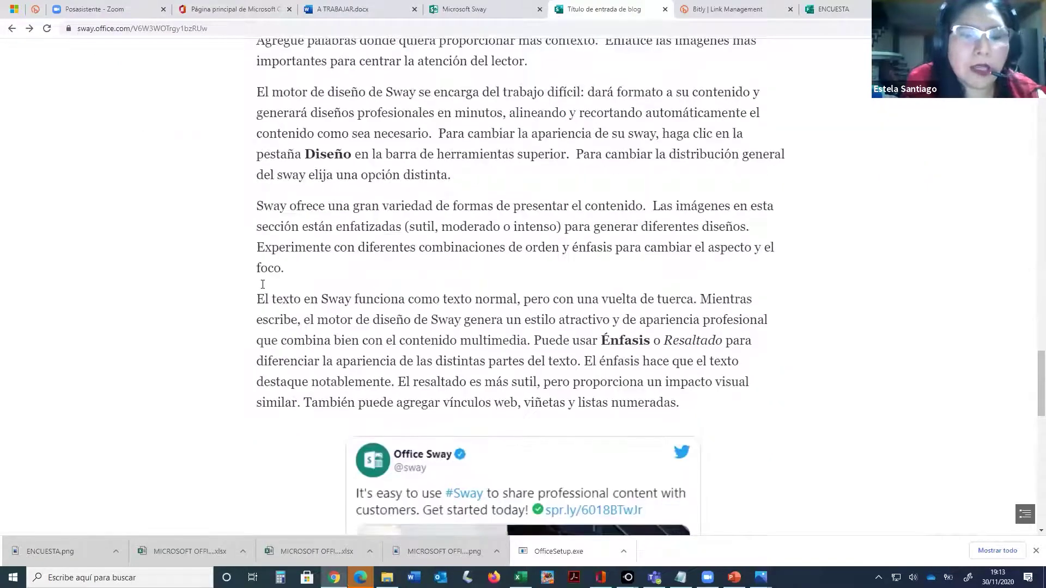
pyautogui.scroll(5, 263, 289)
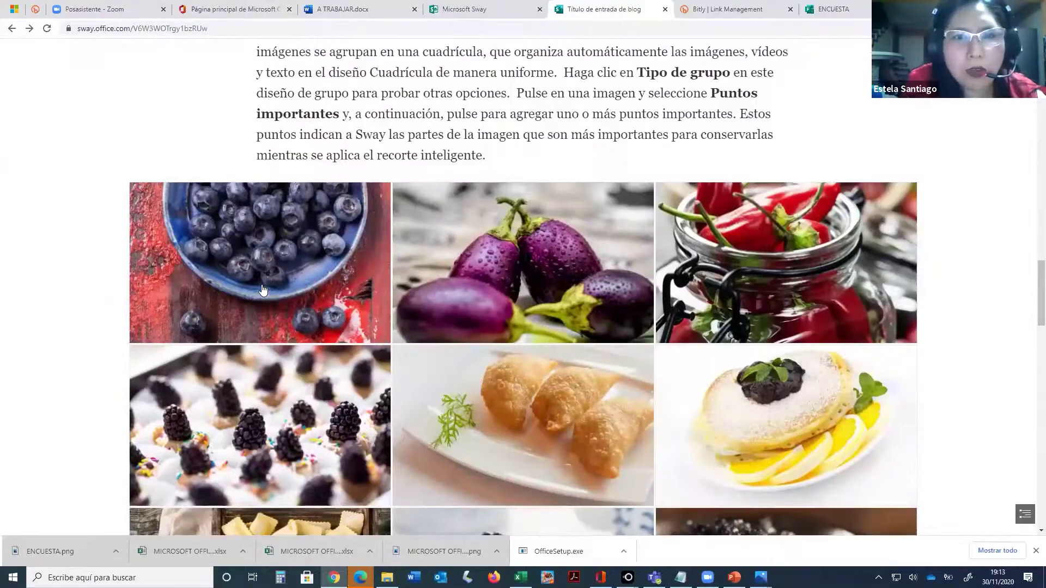
pyautogui.scroll(5, 262, 295)
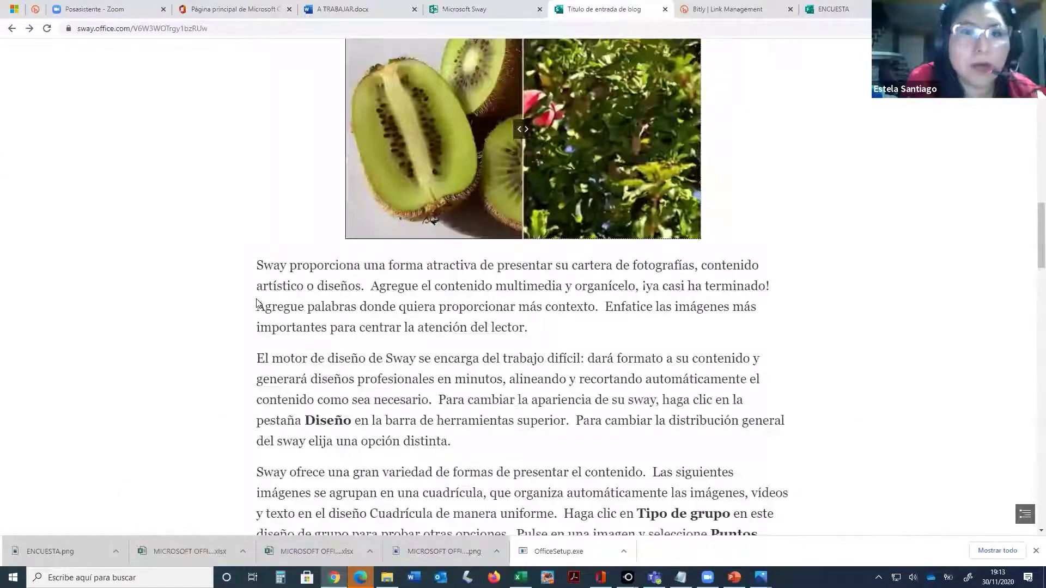
pyautogui.scroll(-6, 257, 303)
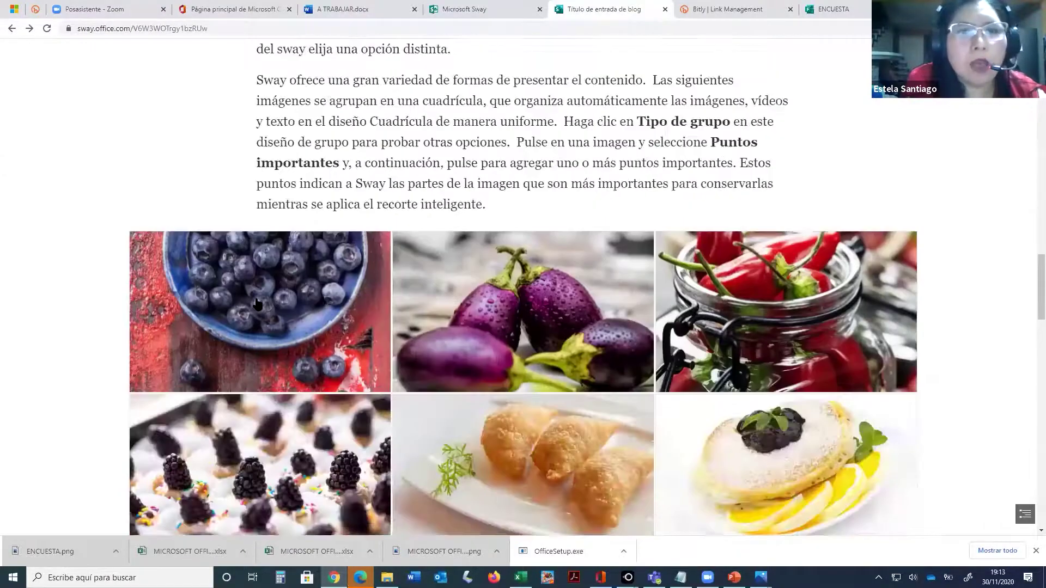
pyautogui.scroll(-4, 258, 304)
pyautogui.scroll(7, 254, 302)
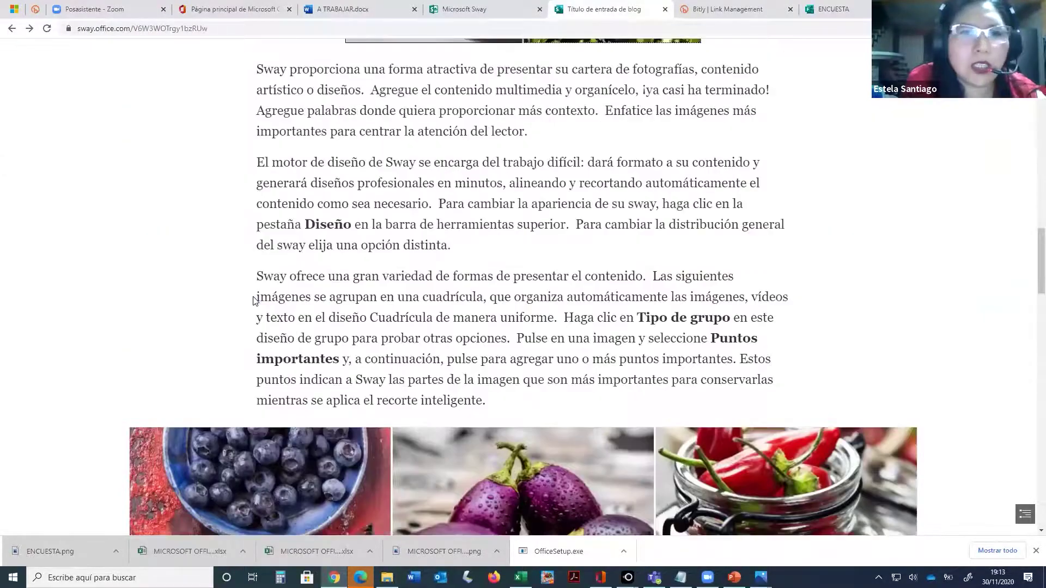
# - Go back to the title of the Sway preview, bring up its sharing options and dismiss them
pyautogui.scroll(15, 254, 302)
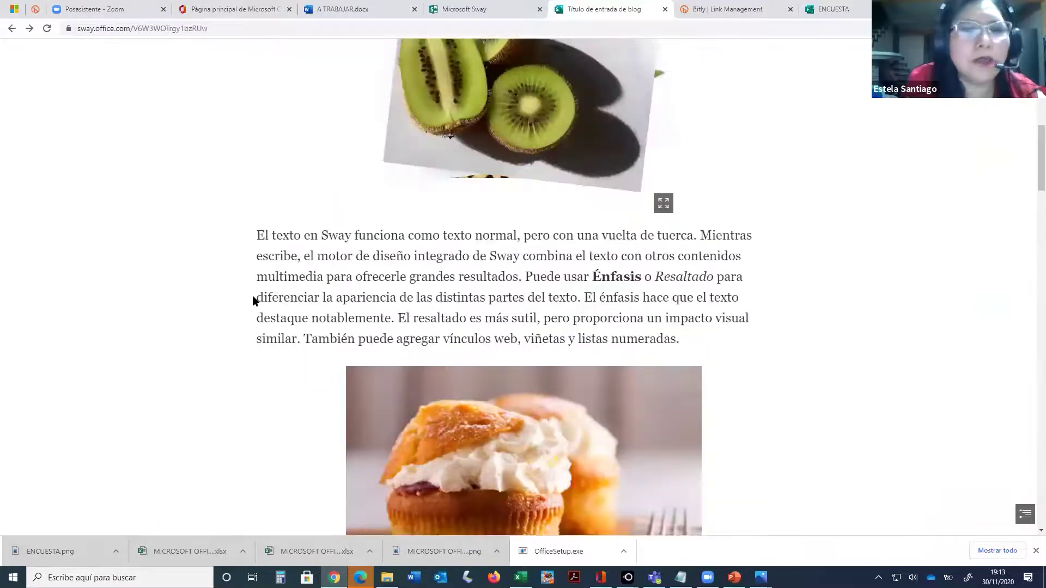
pyautogui.scroll(-7, 253, 302)
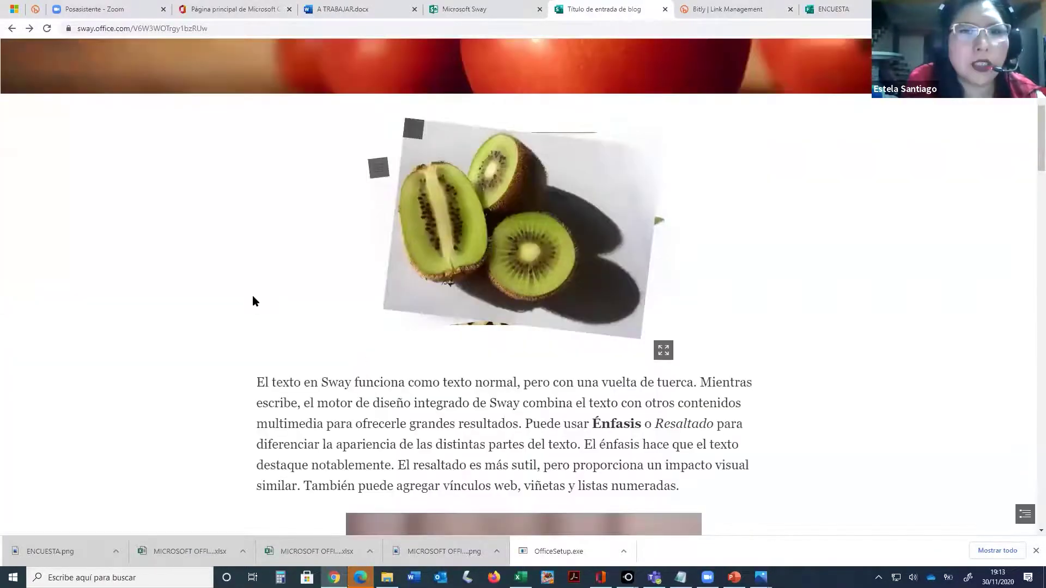
pyautogui.scroll(7, 253, 299)
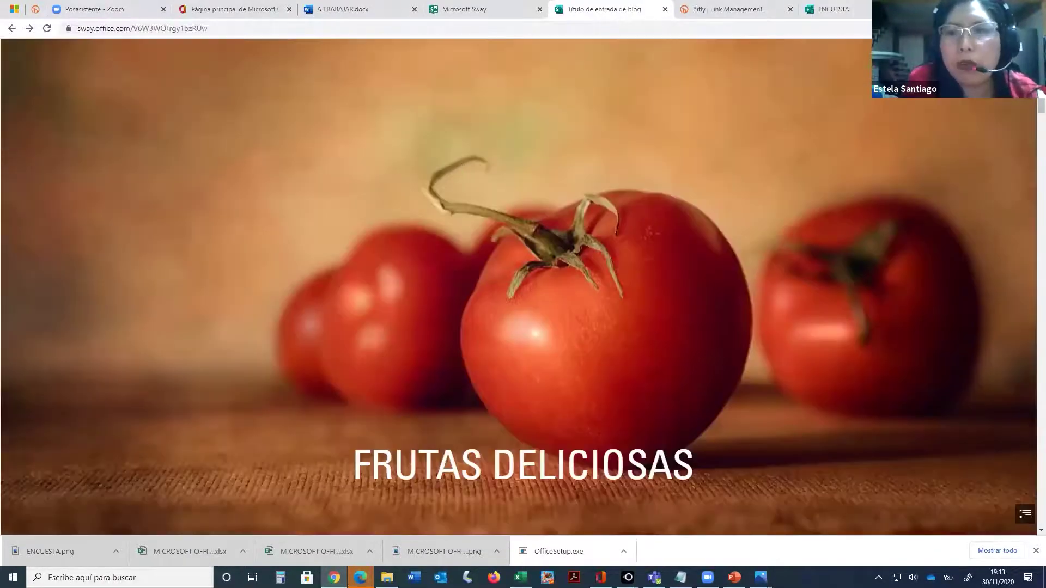
pyautogui.click(1039, 94)
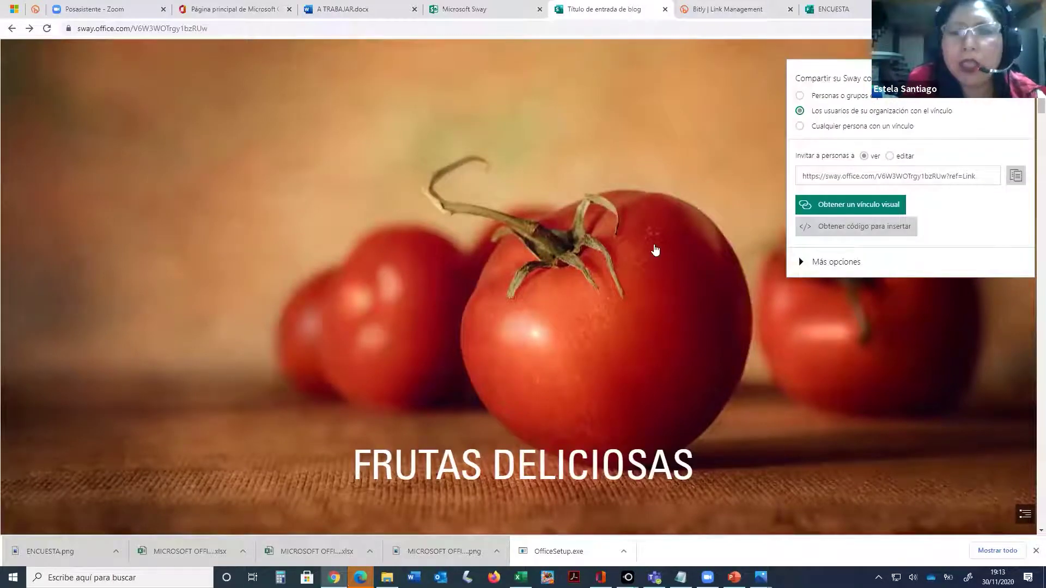
pyautogui.click(602, 260)
# - Leave the preview for the Sway's storyline and open the Office home page from there
pyautogui.scroll(-6, 572, 306)
pyautogui.scroll(6, 573, 306)
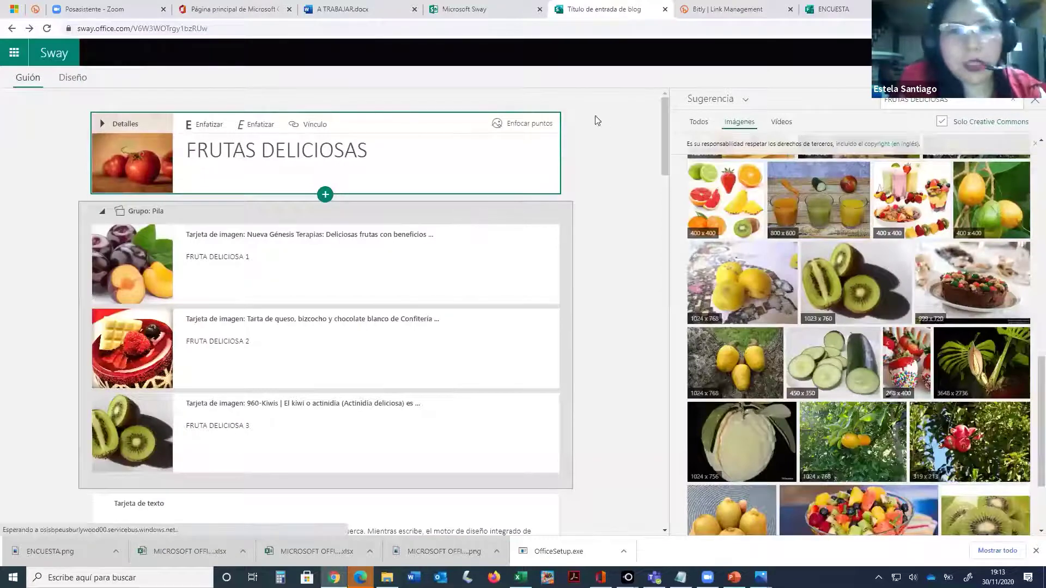
pyautogui.click(15, 64)
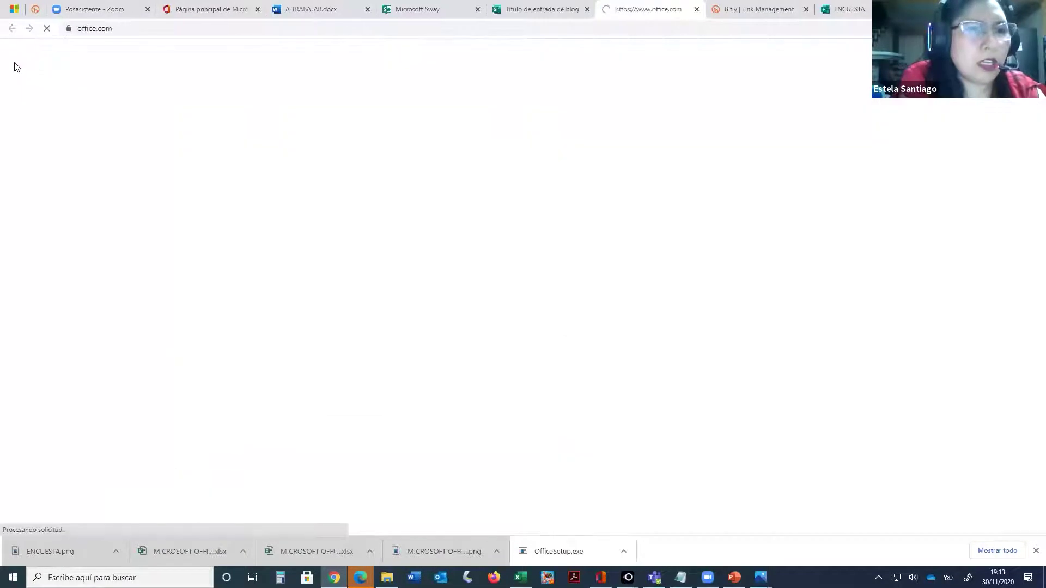